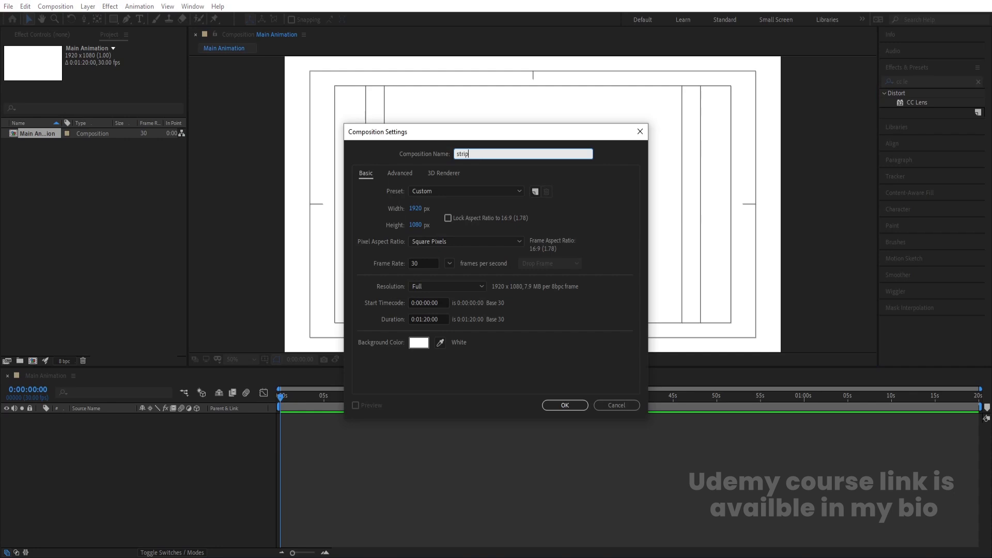
# Step: Set the strip composition's size to 200 × 200 px and create it
pyautogui.click(415, 208)
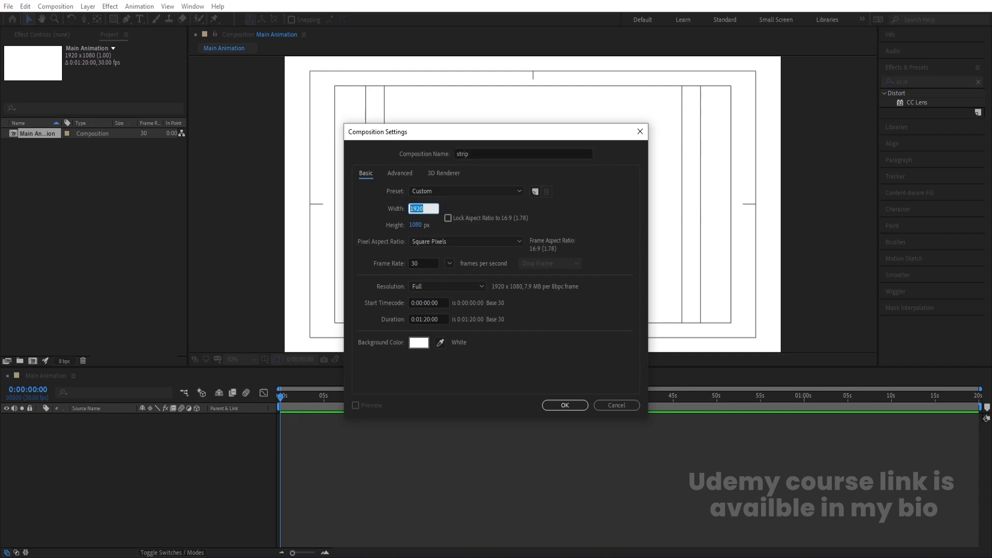
pyautogui.write('200')
pyautogui.press('Tab')
pyautogui.write('200')
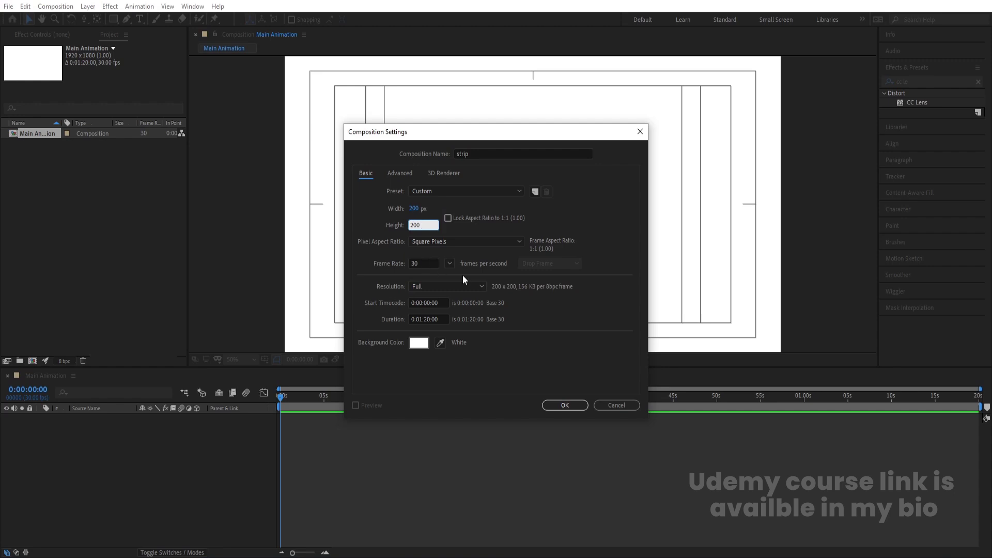
pyautogui.click(561, 404)
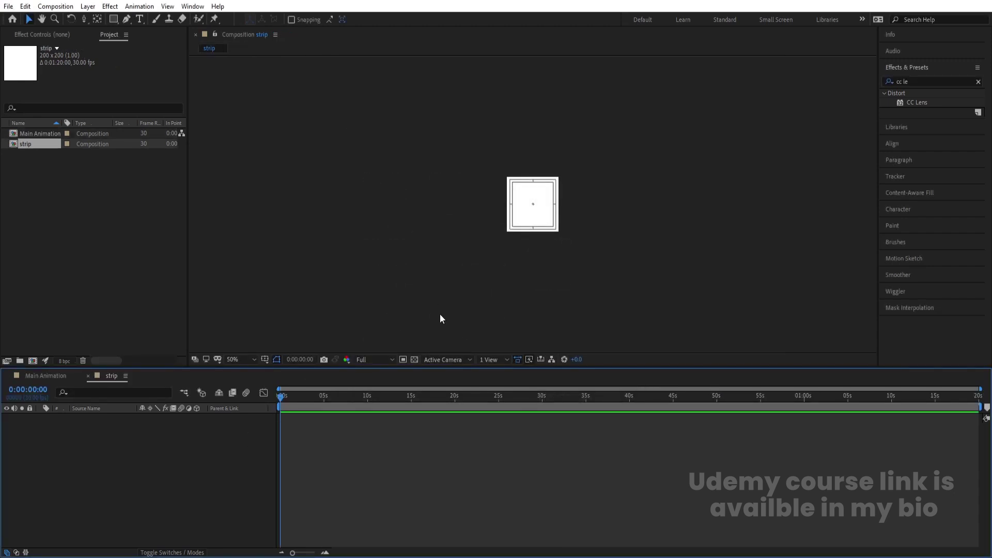
# Step: Add a black (000000) solid to the strip composition and lock its layer
pyautogui.hotkey('ctrl', 'y')
pyautogui.click(295, 336)
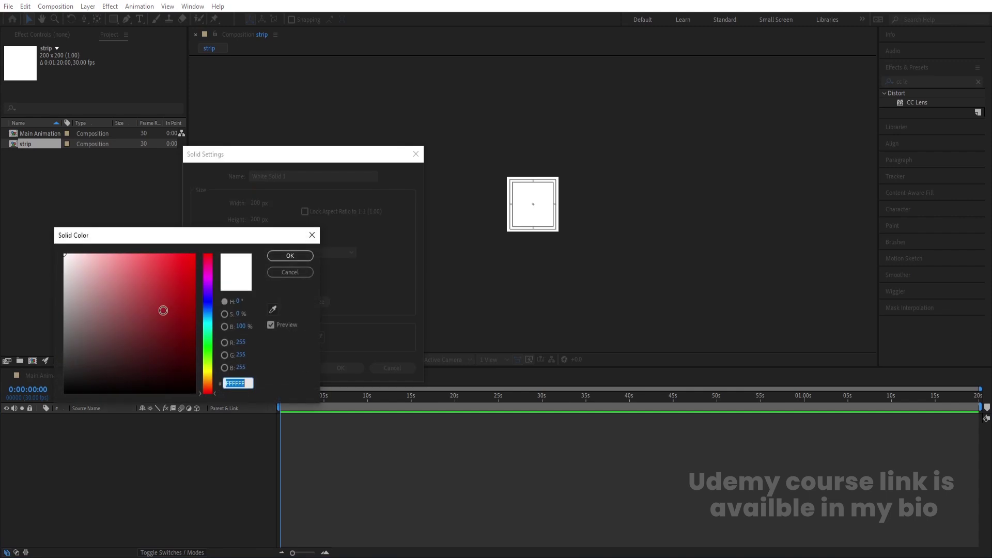
pyautogui.write('000000')
pyautogui.press('Return')
pyautogui.press('Return')
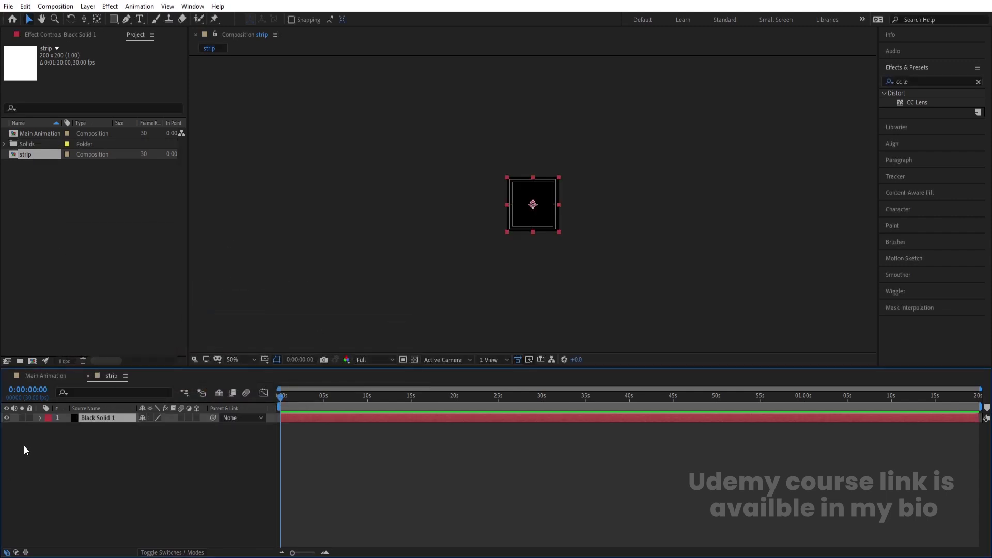
pyautogui.click(29, 418)
# Step: Add a rectangle shape the size of the composition with a white (ffffff) stroke
pyautogui.press('.')
pyautogui.press('.')
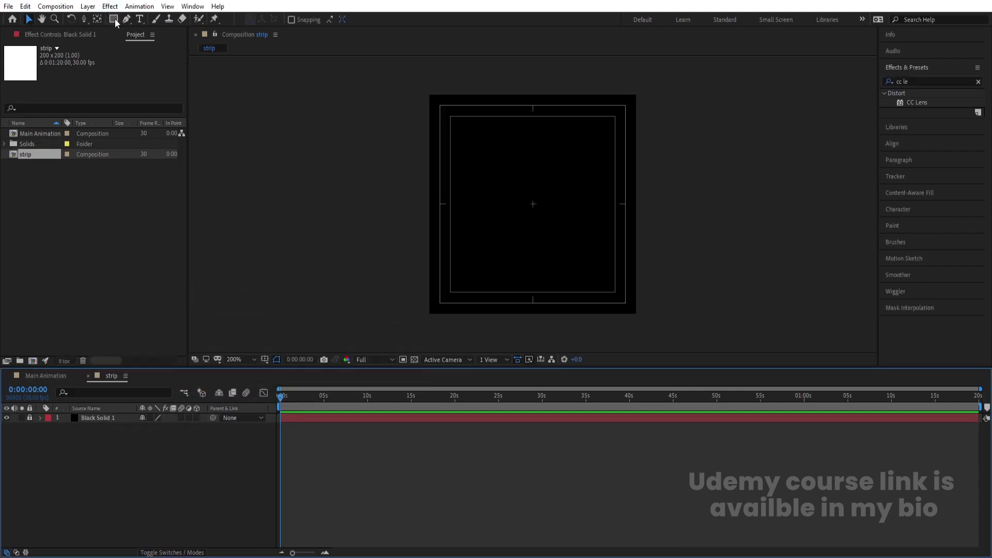
pyautogui.click(114, 19)
pyautogui.click(331, 19)
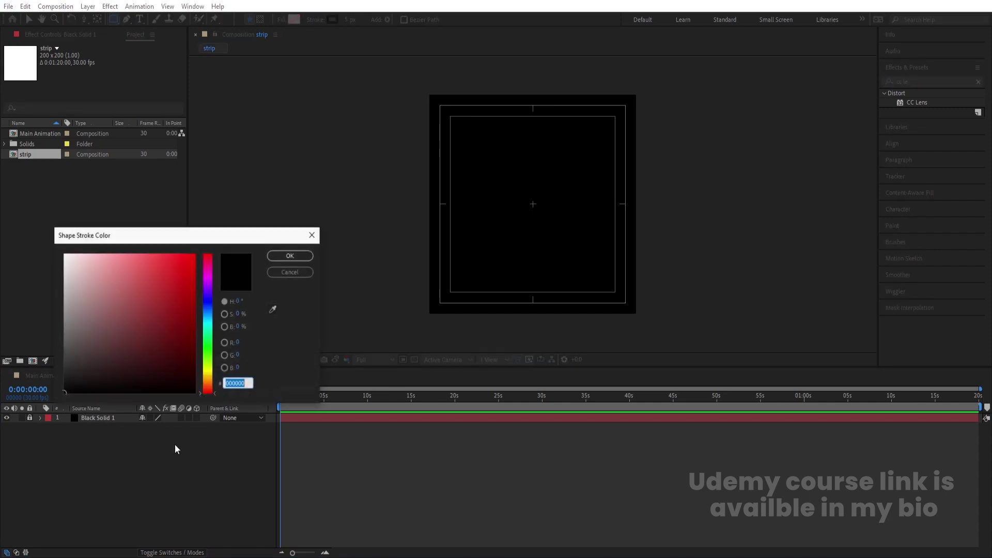
pyautogui.write('ffffff')
pyautogui.press('Return')
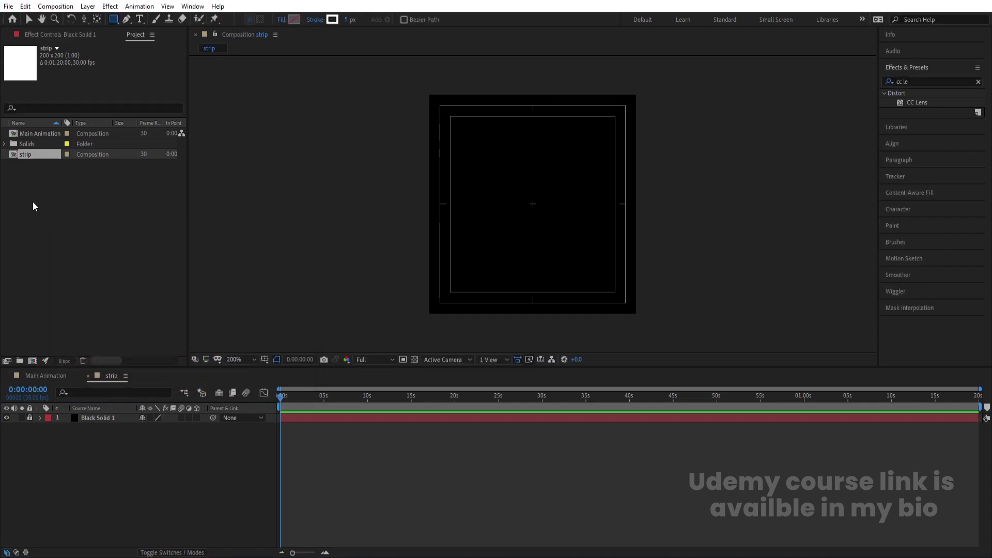
pyautogui.doubleClick(114, 21)
pyautogui.press('v')
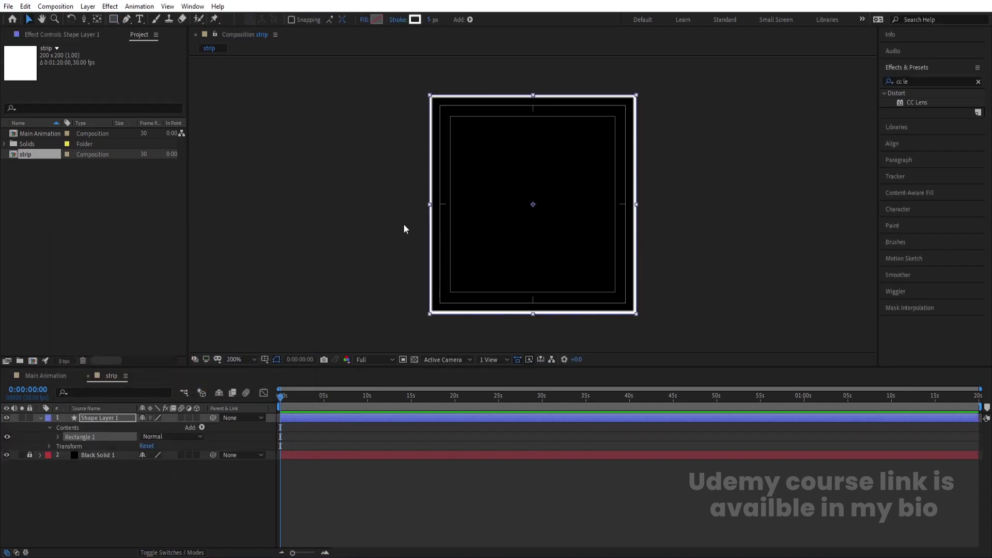
# Step: Duplicate the rectangle shape layer and scale the copy to 89% to form an inner border
pyautogui.click(104, 417)
pyautogui.hotkey('ctrl', 'd')
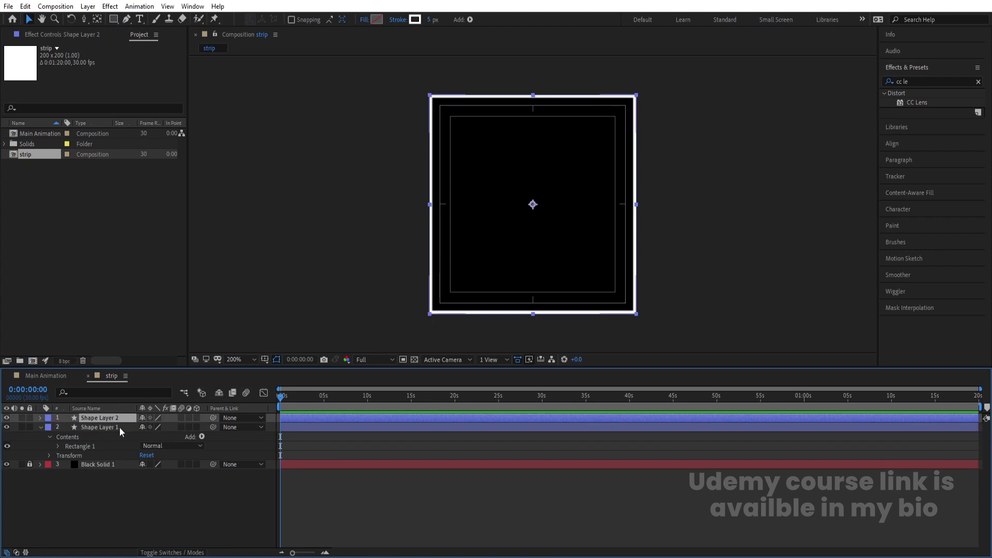
pyautogui.press('s')
pyautogui.moveTo(155, 428); pyautogui.dragTo(152, 432)
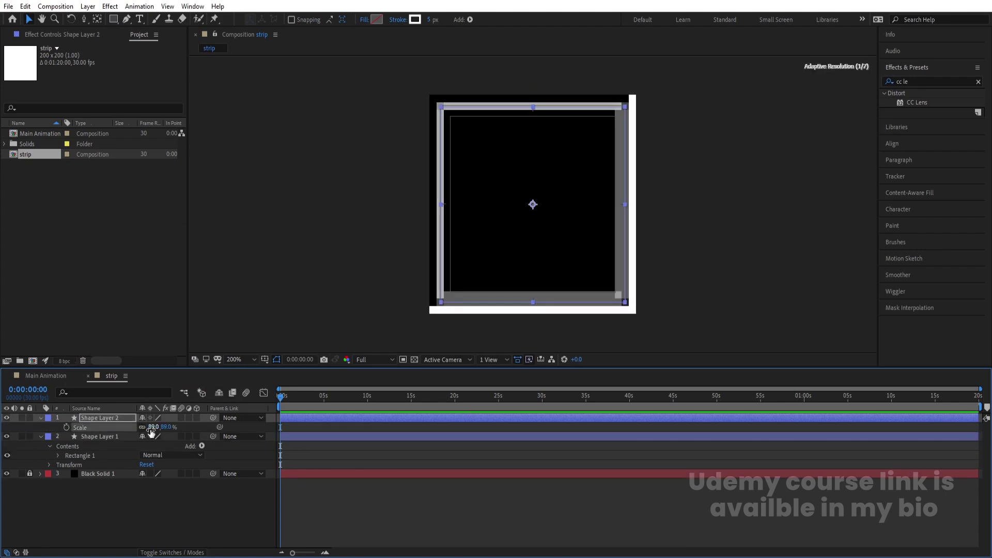
pyautogui.click(202, 513)
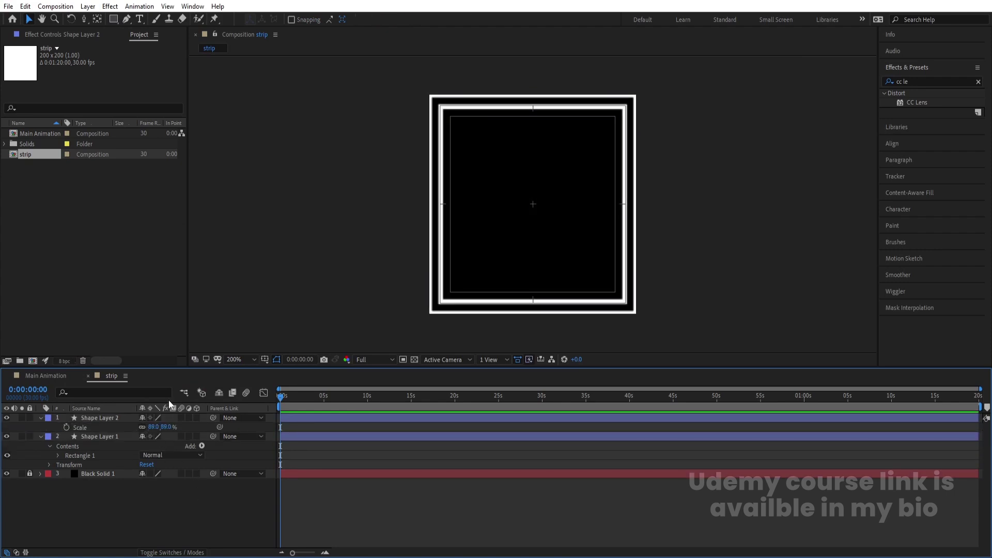
# Step: Add the text "D" and center it horizontally and vertically in the composition
pyautogui.hotkey('ctrl', 't')
pyautogui.click(510, 224)
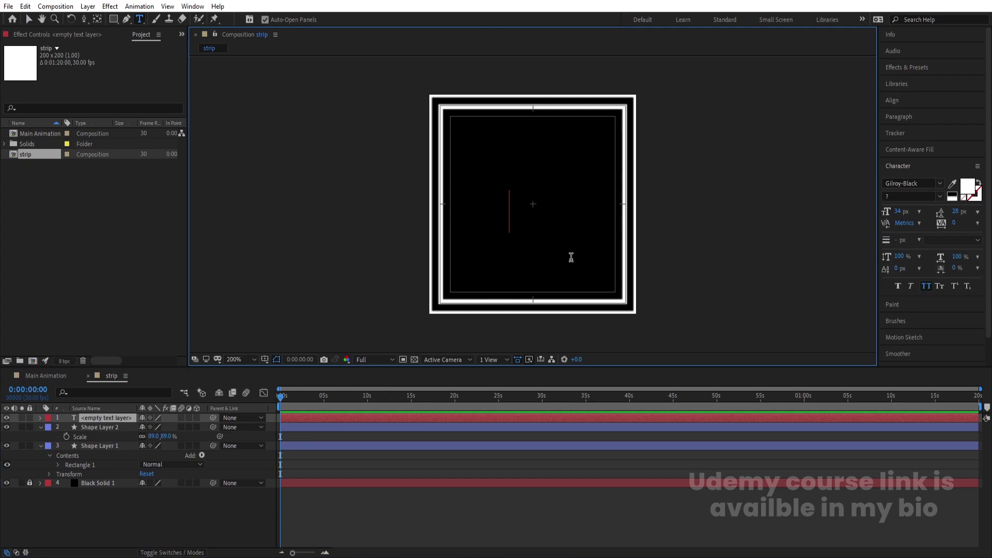
pyautogui.write('D')
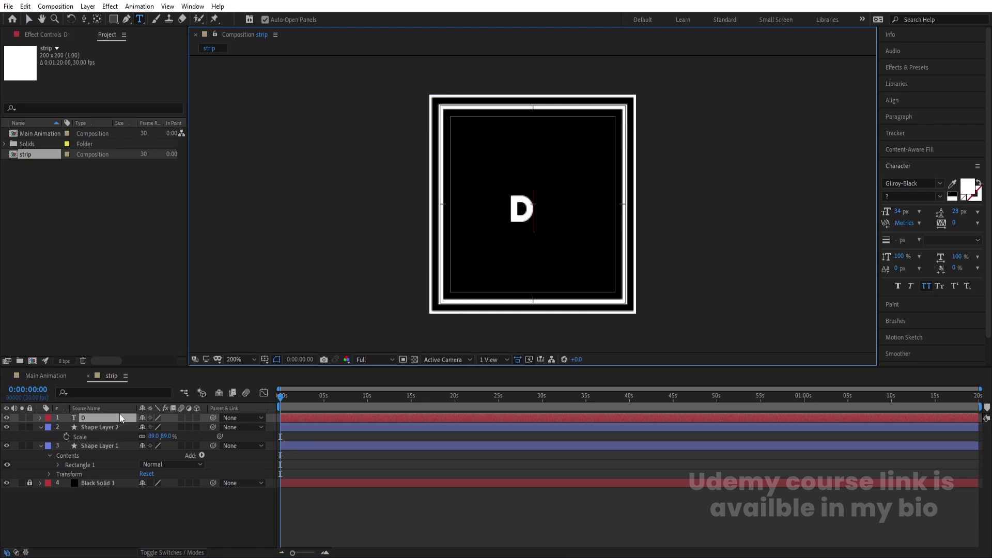
pyautogui.click(106, 418)
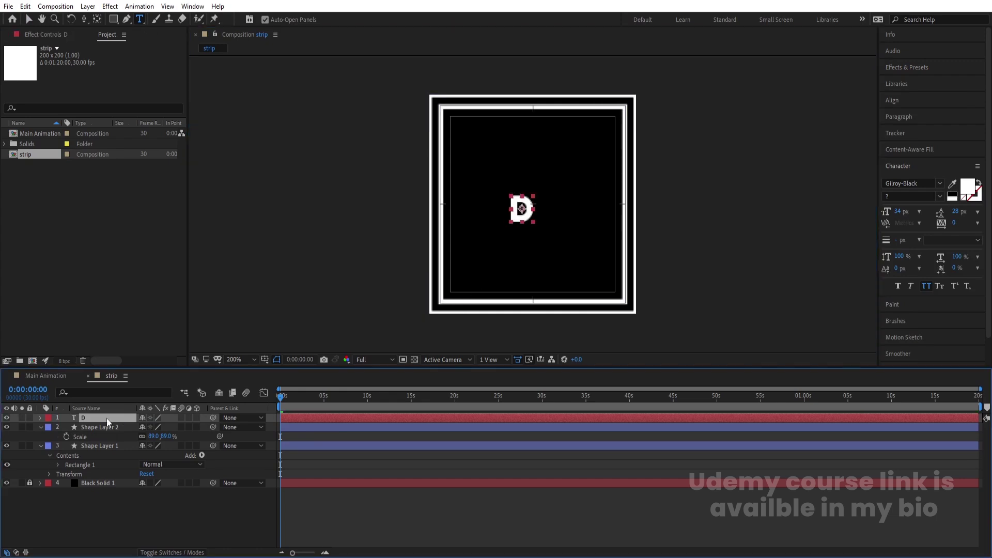
pyautogui.click(892, 100)
pyautogui.click(909, 127)
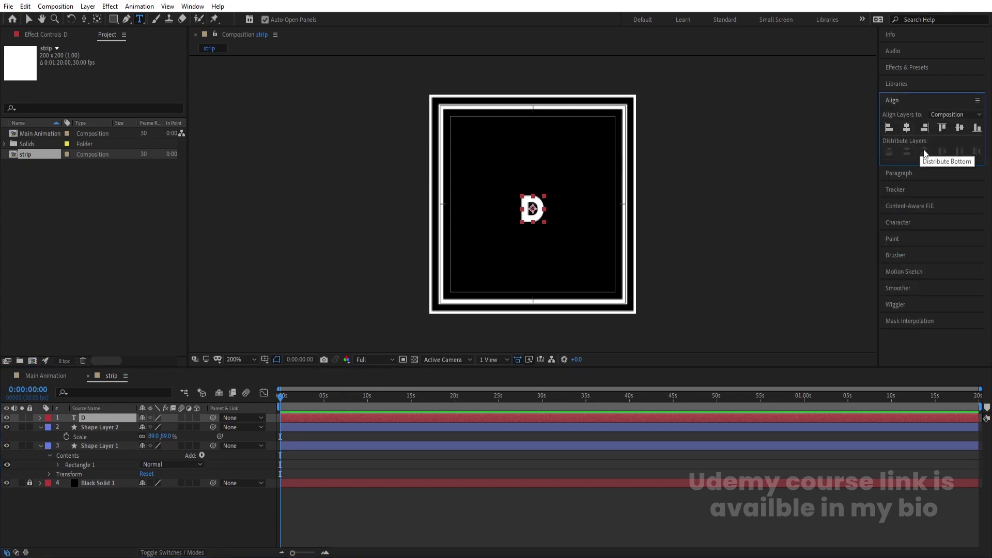
pyautogui.click(962, 128)
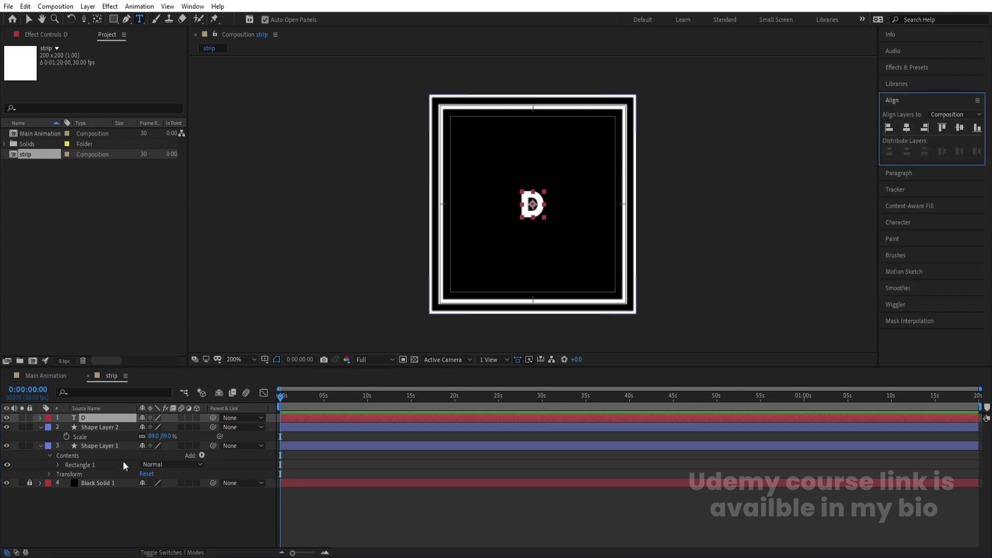
# Step: Scale the "D" text layer to 619% so it fills the inner frame
pyautogui.press('s')
pyautogui.moveTo(155, 427); pyautogui.dragTo(305, 425)
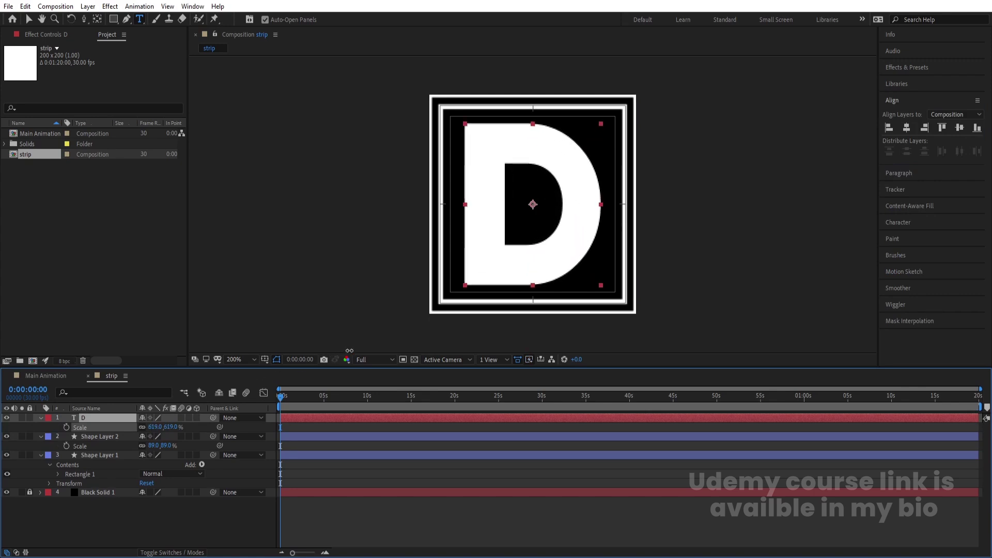
pyautogui.click(305, 425)
# Step: Place the strip composition as a layer in the Main Animation composition
pyautogui.click(47, 376)
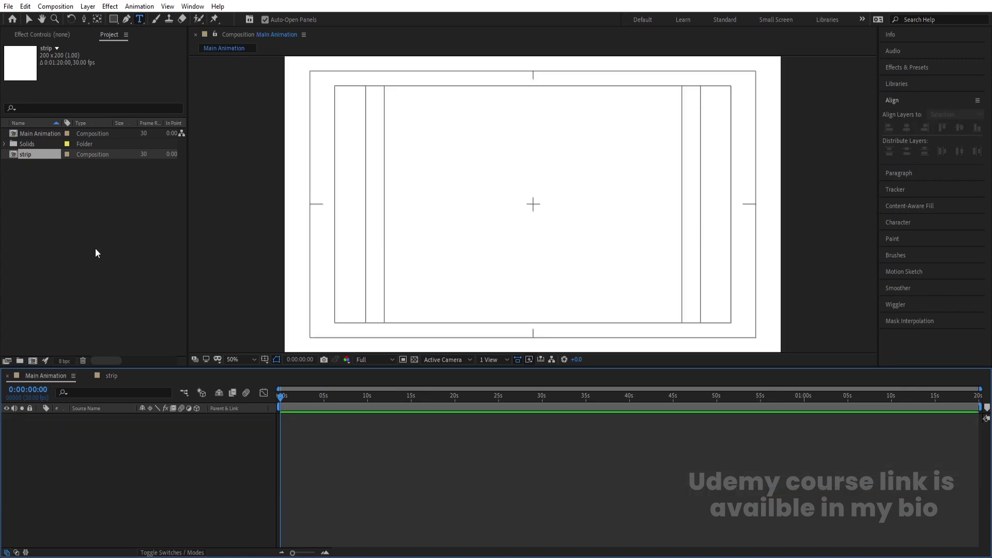
pyautogui.moveTo(36, 156); pyautogui.dragTo(172, 461)
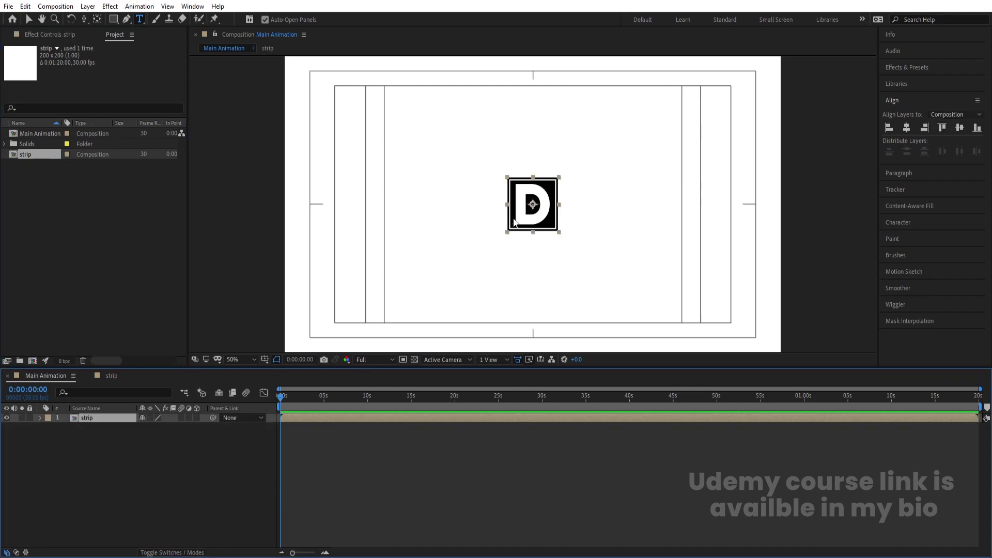
pyautogui.press('v')
pyautogui.scroll(2, 551, 183)
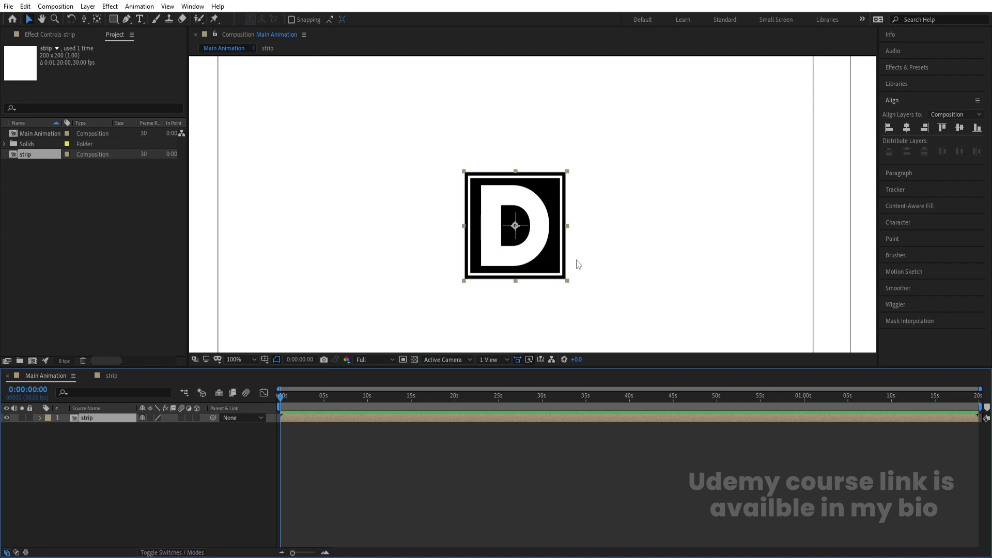
# Step: Duplicate the strip tile, snap the copy to the original's left side, and move its anchor point to their shared edge
pyautogui.hotkey('ctrl', 'd')
pyautogui.moveTo(553, 231); pyautogui.dragTo(458, 232)
pyautogui.press('y')
pyautogui.press('v')
pyautogui.click(507, 312)
# Step: Duplicate the center tile, snap the copy to its right side, and move the copy's anchor point to their shared edge
pyautogui.click(523, 229)
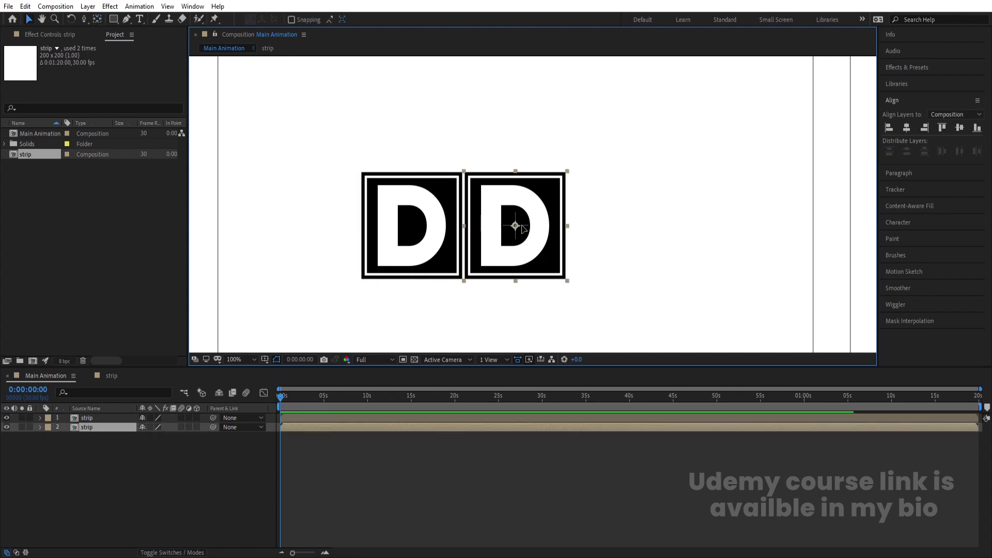
pyautogui.hotkey('ctrl', 'd')
pyautogui.moveTo(522, 228); pyautogui.dragTo(583, 232)
pyautogui.press('y')
pyautogui.press('v')
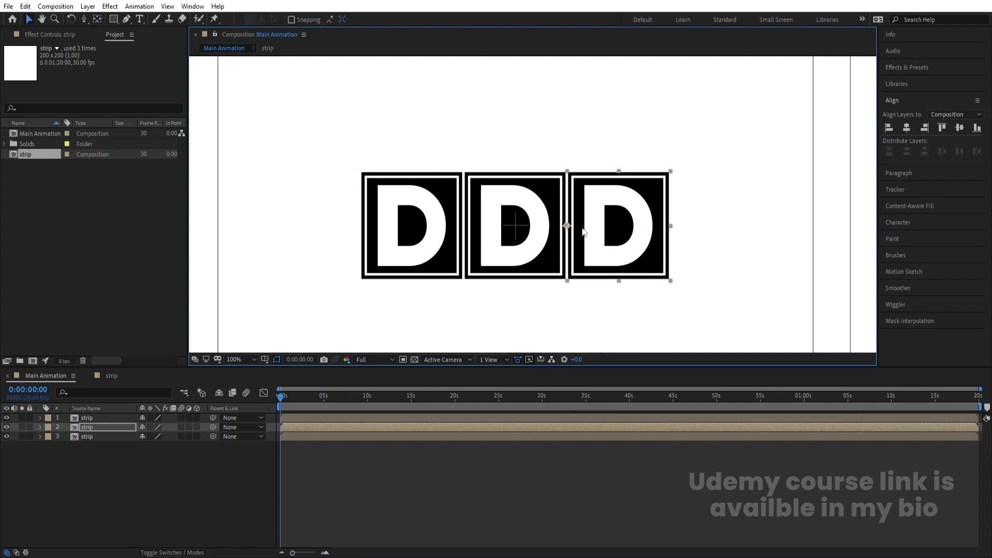
# Step: Adjust the left tile's anchor point so it snaps exactly to its right edge
pyautogui.click(454, 271)
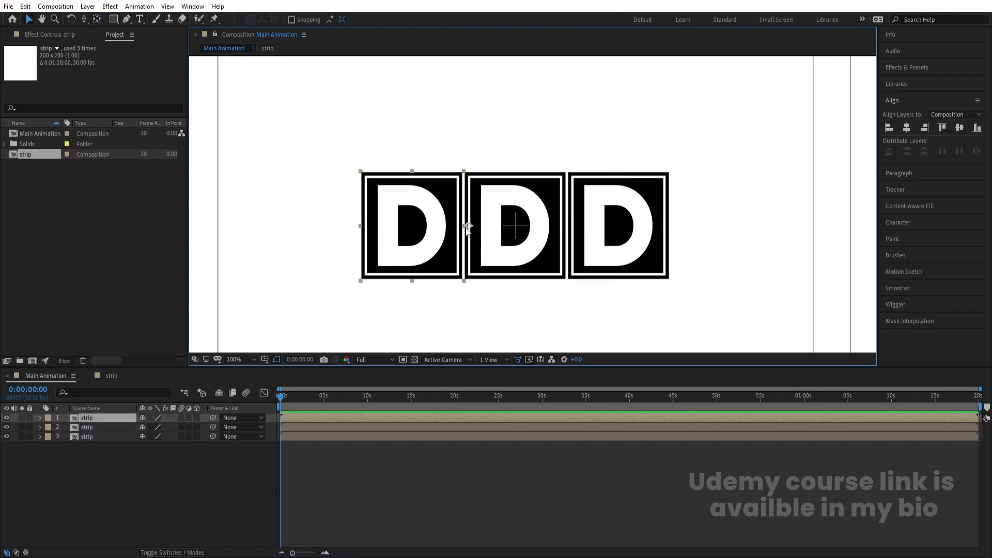
pyautogui.press('y')
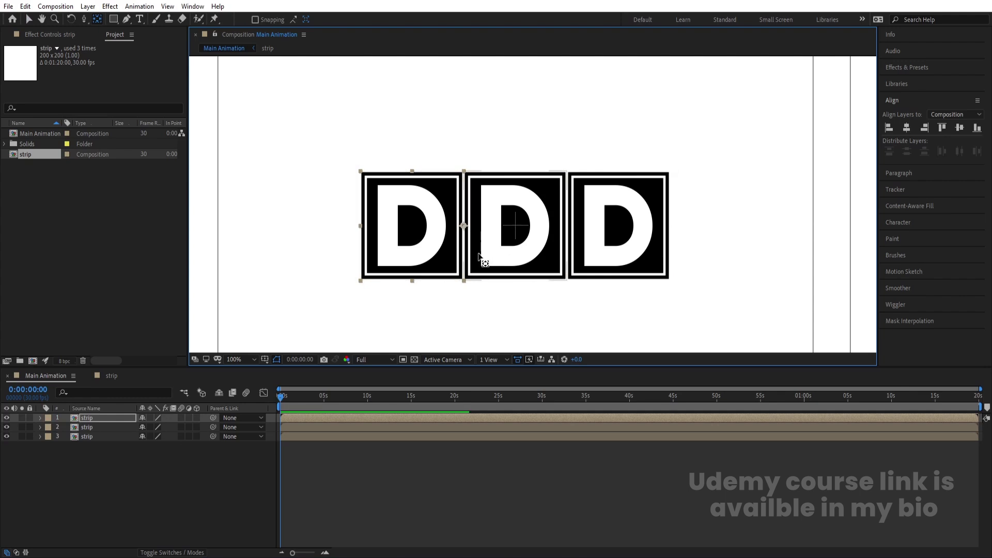
# Step: Duplicate the right tile and snap the copy to its right side as the fourth tile in the row
pyautogui.click(597, 231)
pyautogui.press('v')
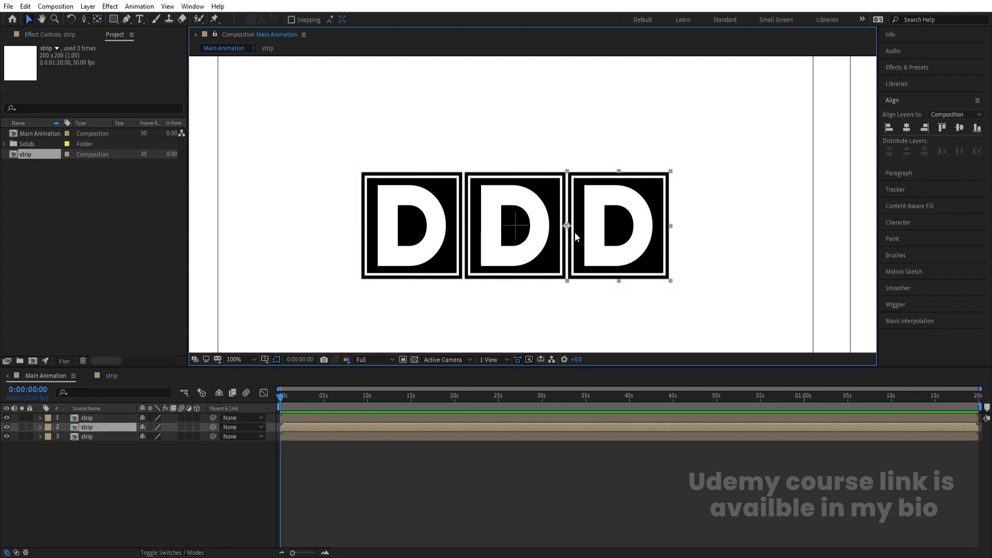
pyautogui.hotkey('ctrl', 'd')
pyautogui.moveTo(574, 231); pyautogui.dragTo(672, 234)
# Step: Duplicate the center tile twice, snapping one copy directly above it and the other directly below it
pyautogui.click(545, 250)
pyautogui.hotkey('ctrl', 'd')
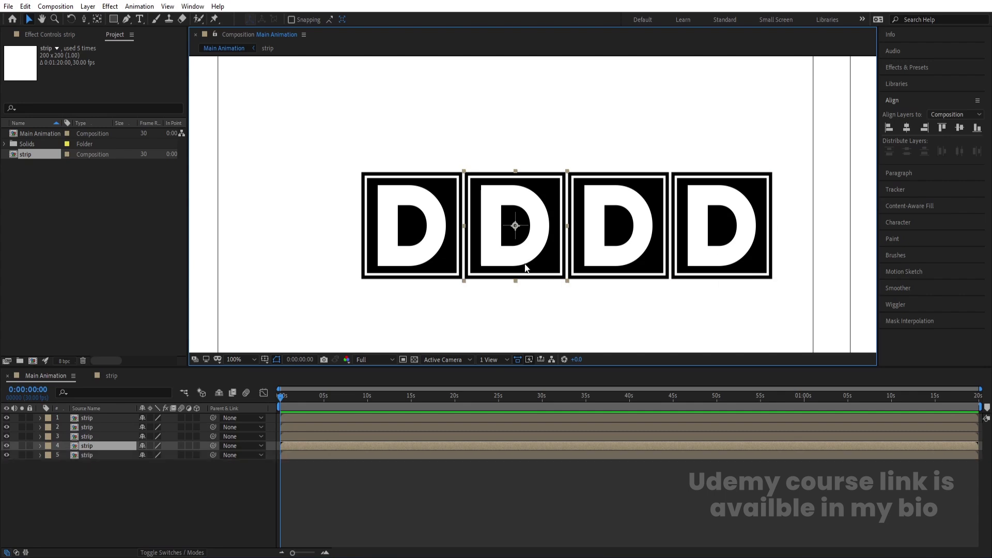
pyautogui.moveTo(520, 270); pyautogui.dragTo(523, 160)
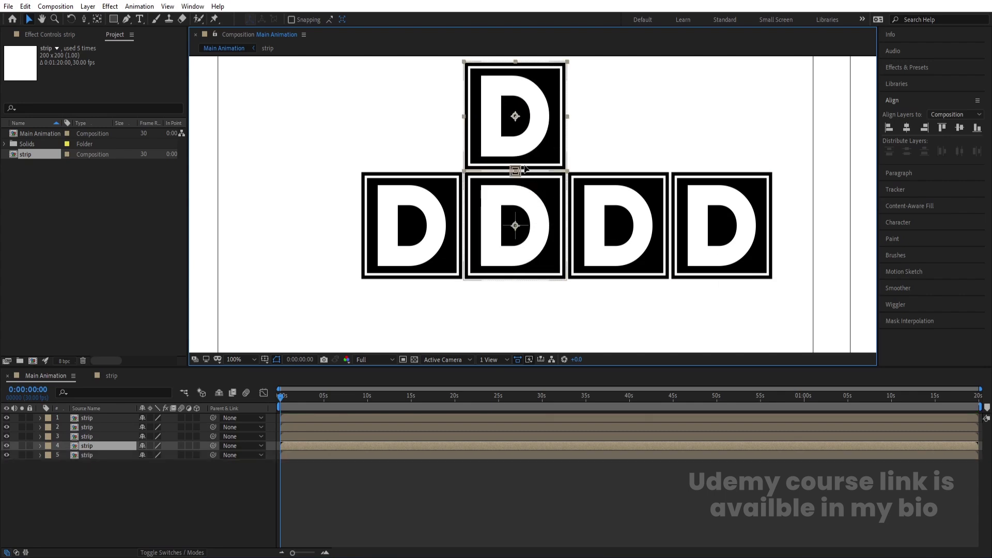
pyautogui.click(514, 224)
pyautogui.hotkey('ctrl', 'd')
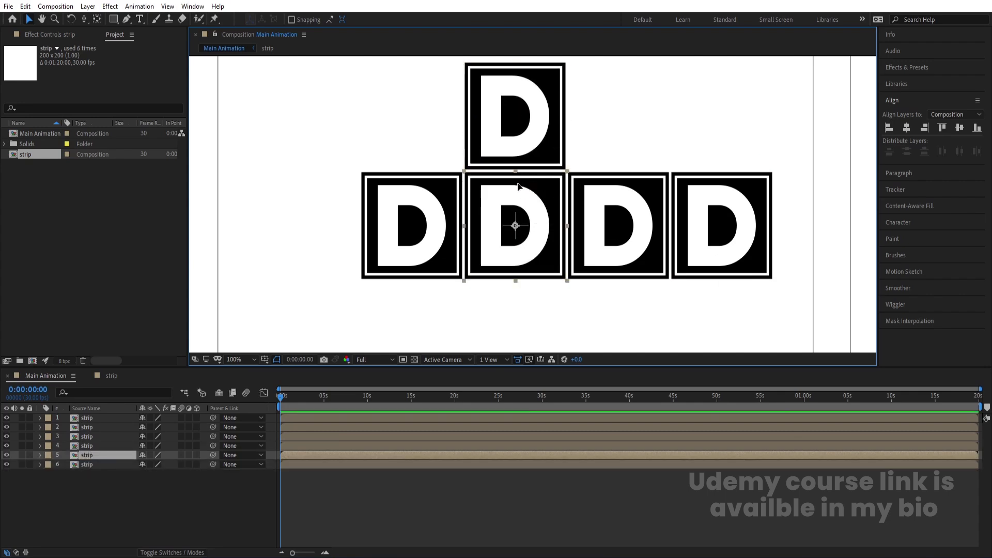
pyautogui.moveTo(513, 224); pyautogui.dragTo(519, 320)
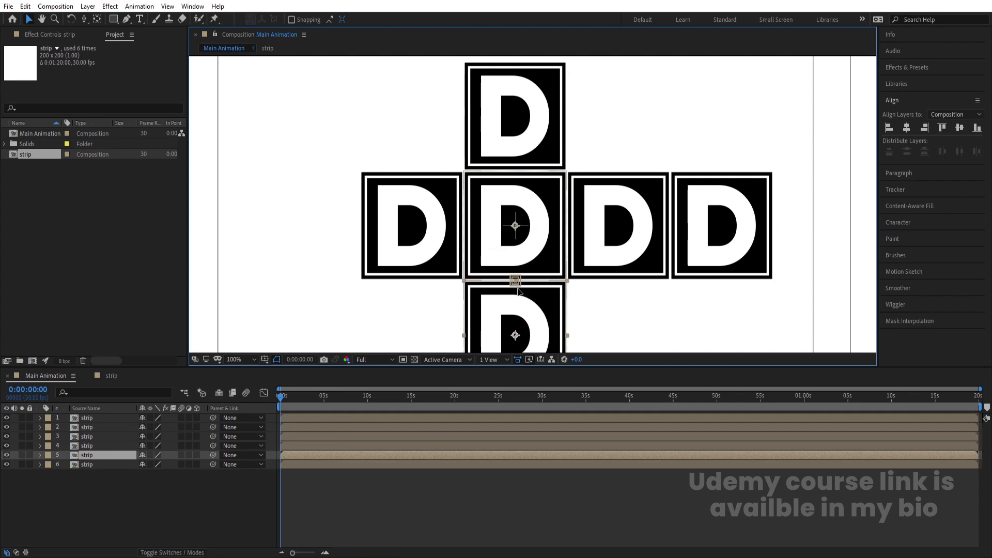
# Step: Move the anchor points of the upper and lower tiles to the edges they share with the center tile
pyautogui.click(517, 119)
pyautogui.press('y')
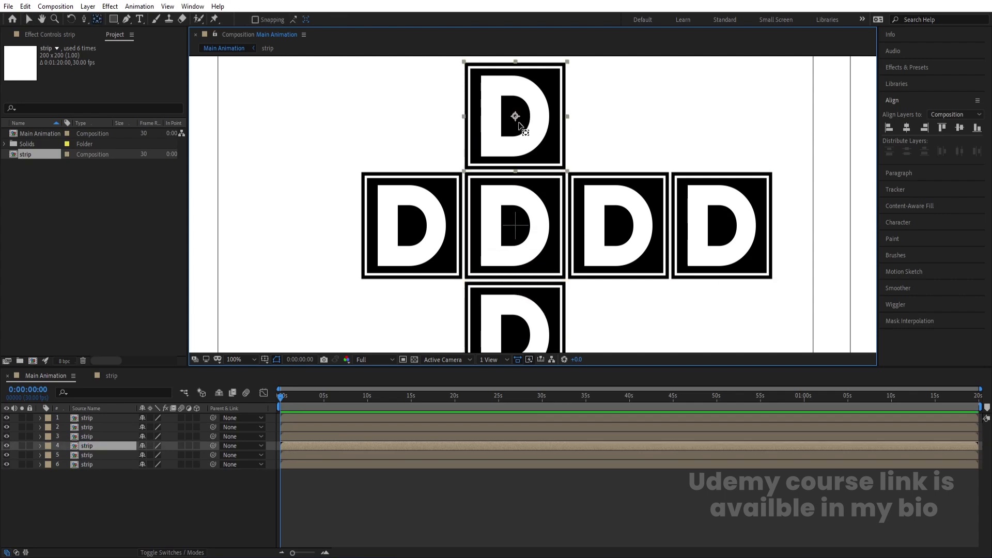
pyautogui.click(515, 336)
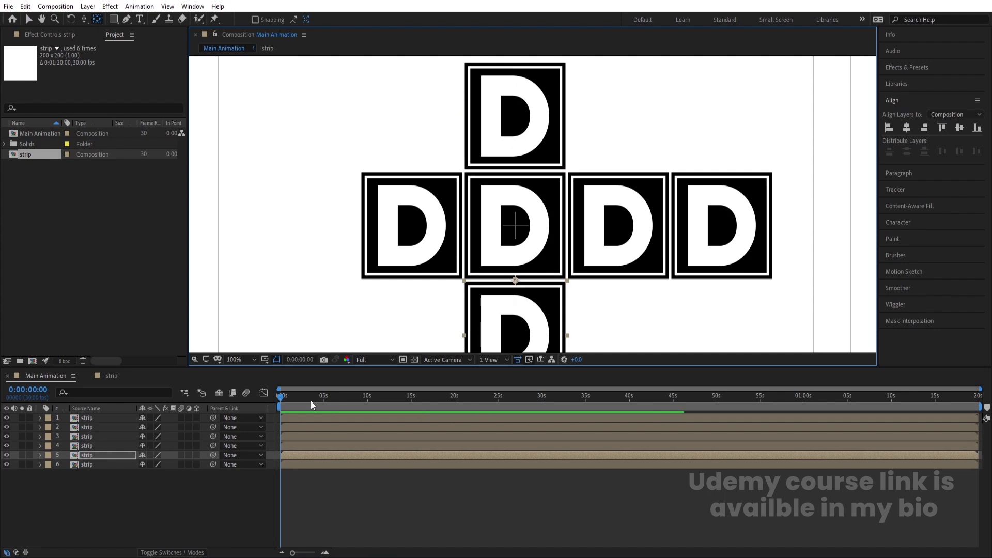
pyautogui.press('v')
# Step: Make all six strip layers 3D and turn on collapse transformations for them
pyautogui.click(193, 516)
pyautogui.hotkey('ctrl', 'a')
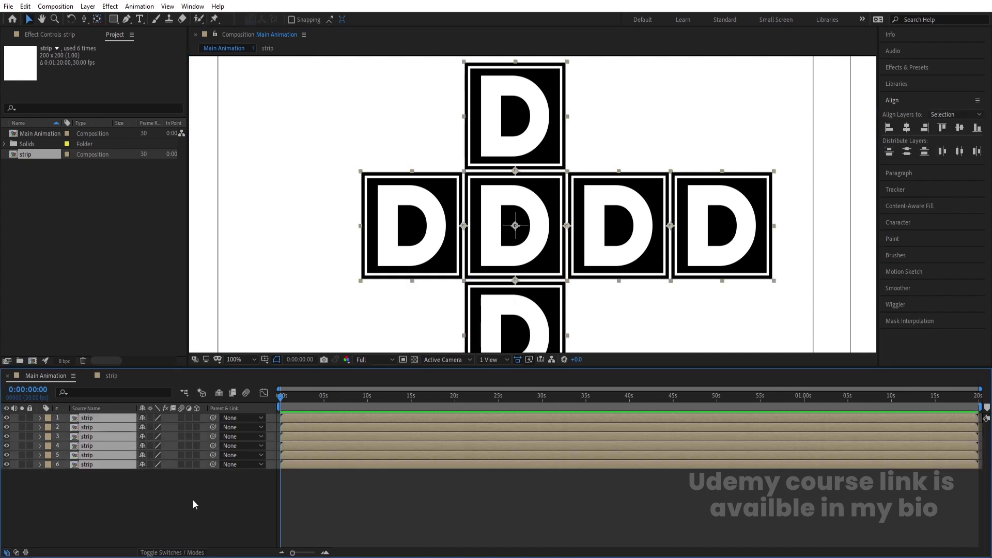
pyautogui.click(195, 465)
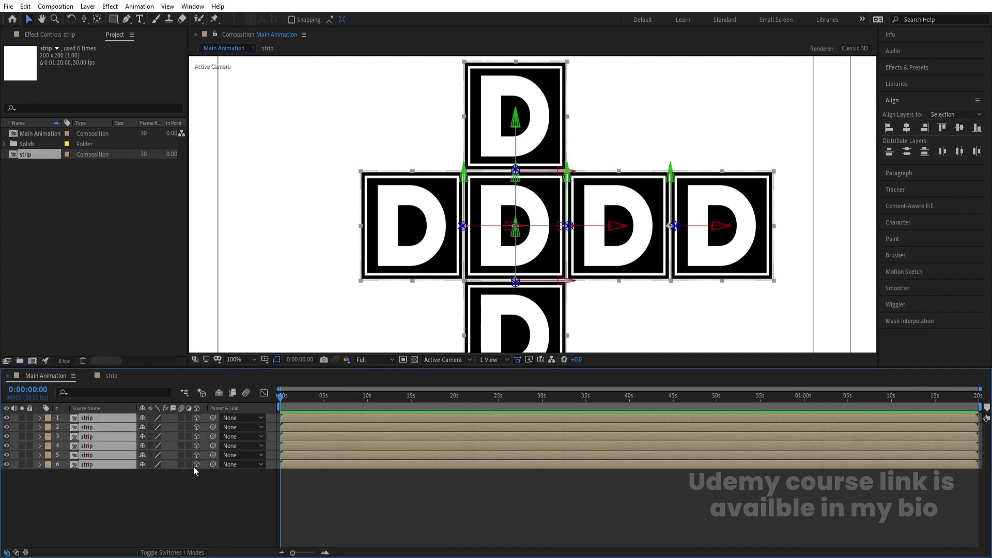
pyautogui.click(150, 463)
pyautogui.click(170, 491)
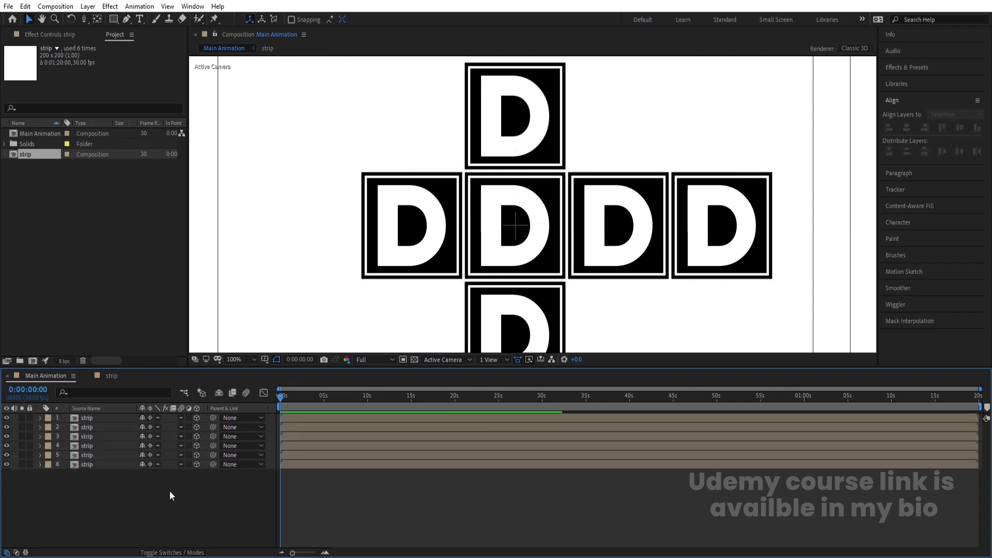
# Step: Reveal the rotation properties of all strip layers and parent the outermost tile of the row to its neighbouring tile on layer 3
pyautogui.press('r')
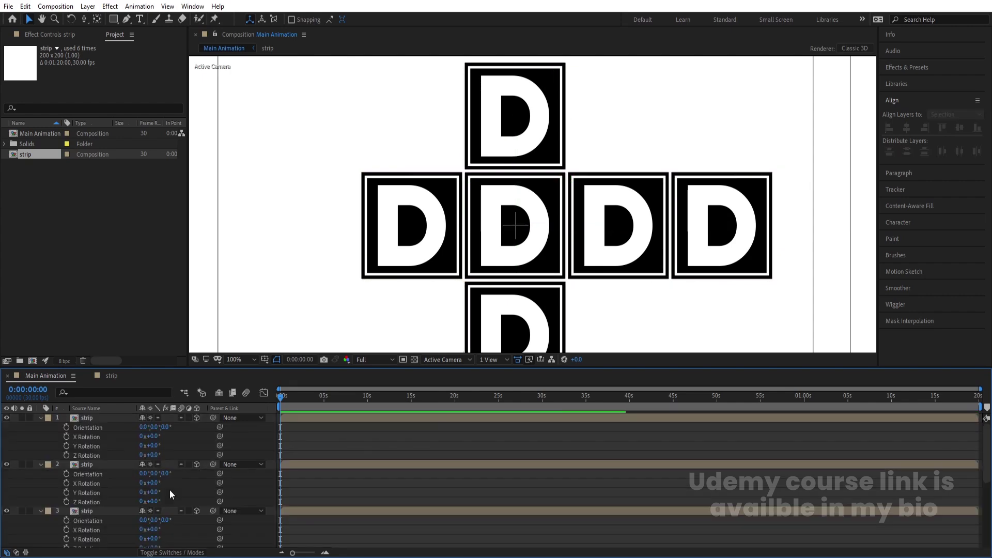
pyautogui.click(717, 224)
pyautogui.hotkey('ctrl', 'Down')
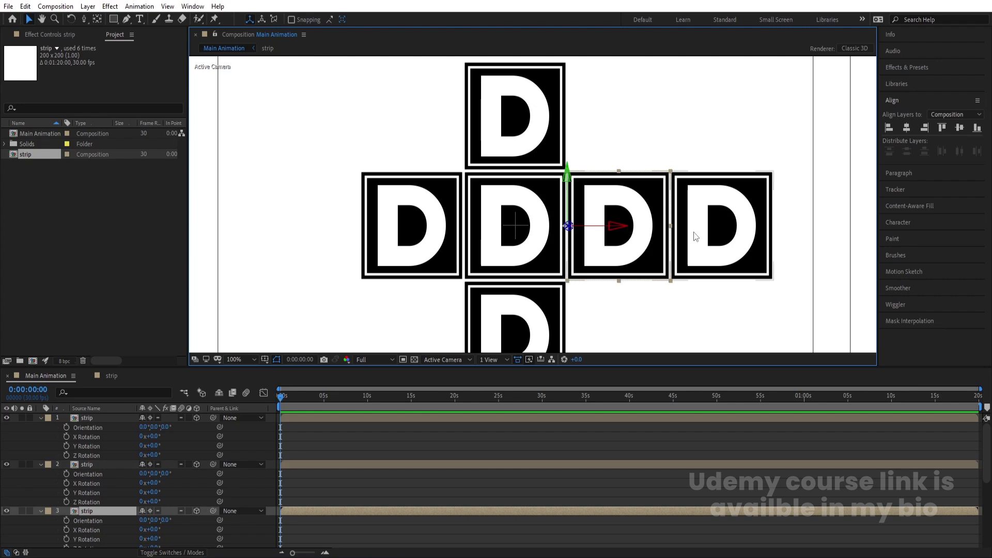
pyautogui.click(724, 208)
pyautogui.moveTo(213, 464); pyautogui.dragTo(67, 511)
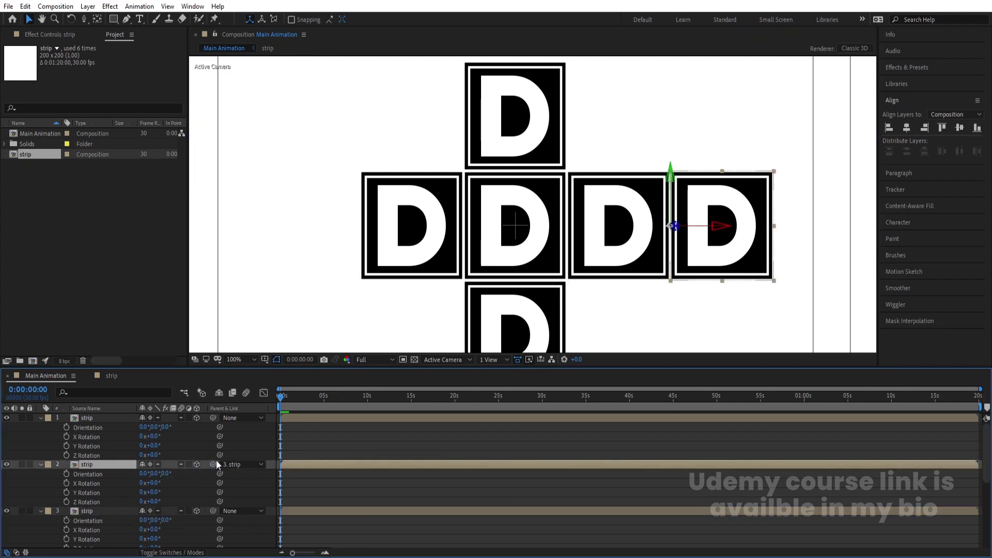
# Step: Try rotating the tile right of the center around its Y axis
pyautogui.click(620, 214)
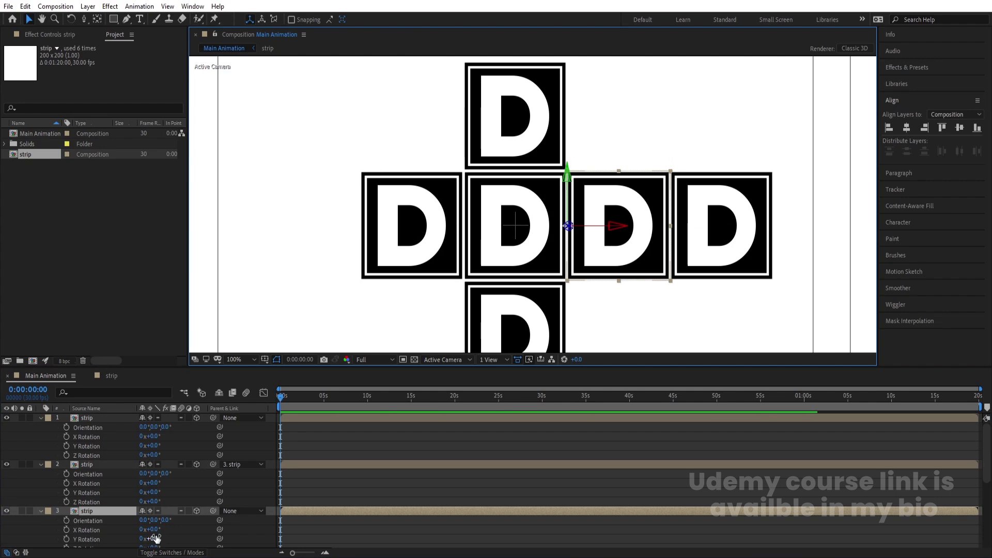
pyautogui.moveTo(155, 538); pyautogui.dragTo(158, 538)
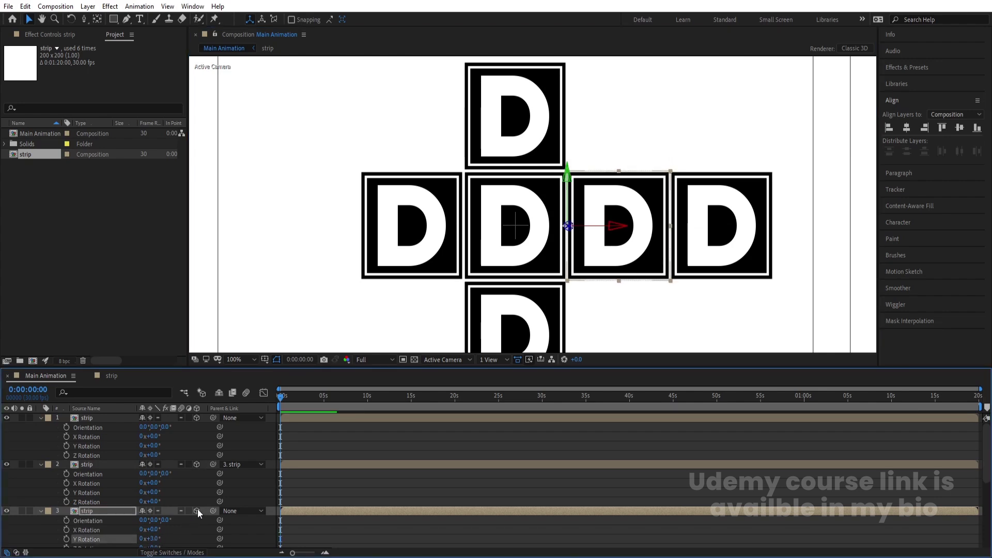
pyautogui.hotkey('ctrl', 'z')
# Step: Turn off collapse transformations for all six strip layers
pyautogui.scroll(-1, 305, 467)
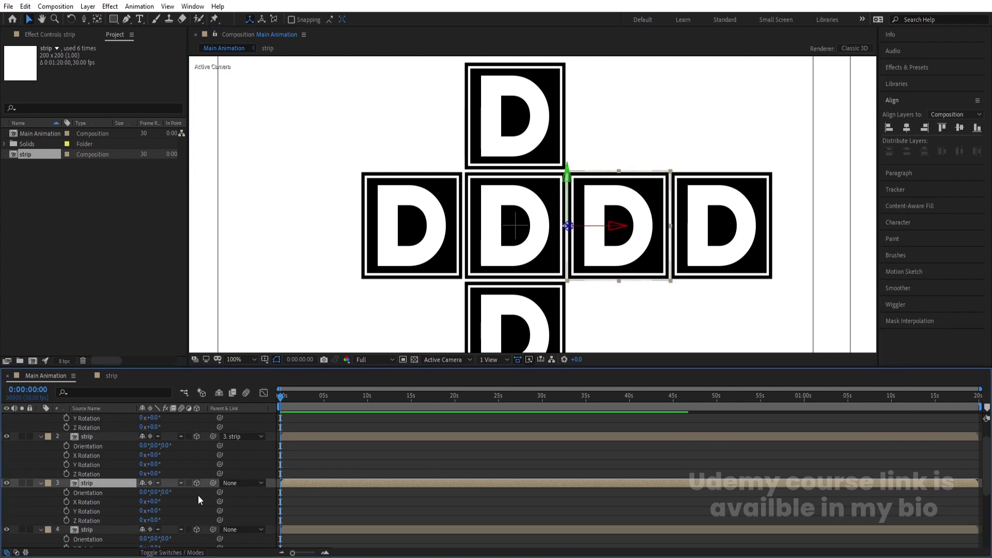
pyautogui.hotkey('ctrl', 'a')
pyautogui.click(149, 482)
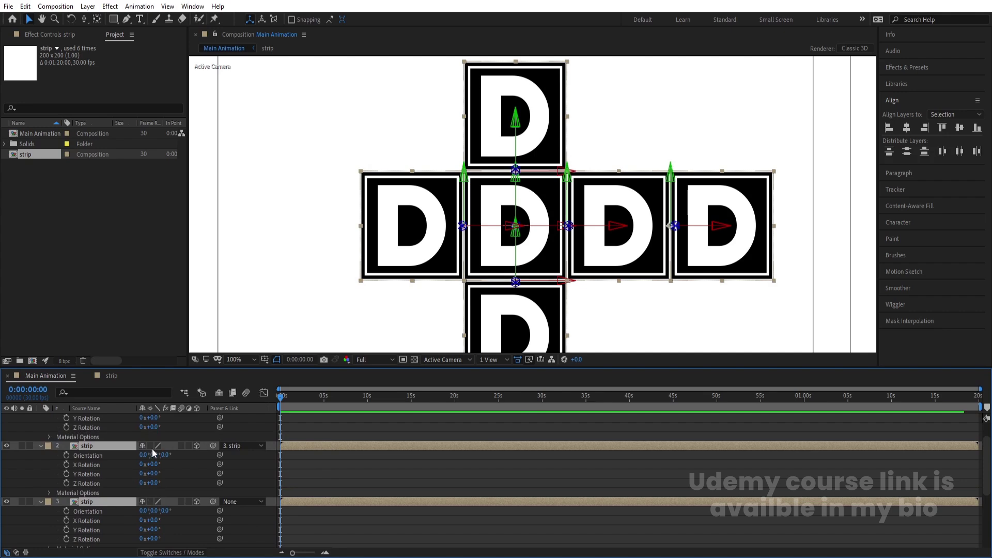
pyautogui.click(182, 469)
# Step: Set the Y Rotation to -90° for the tile right of the center and for the outermost tile parented to it
pyautogui.click(148, 525)
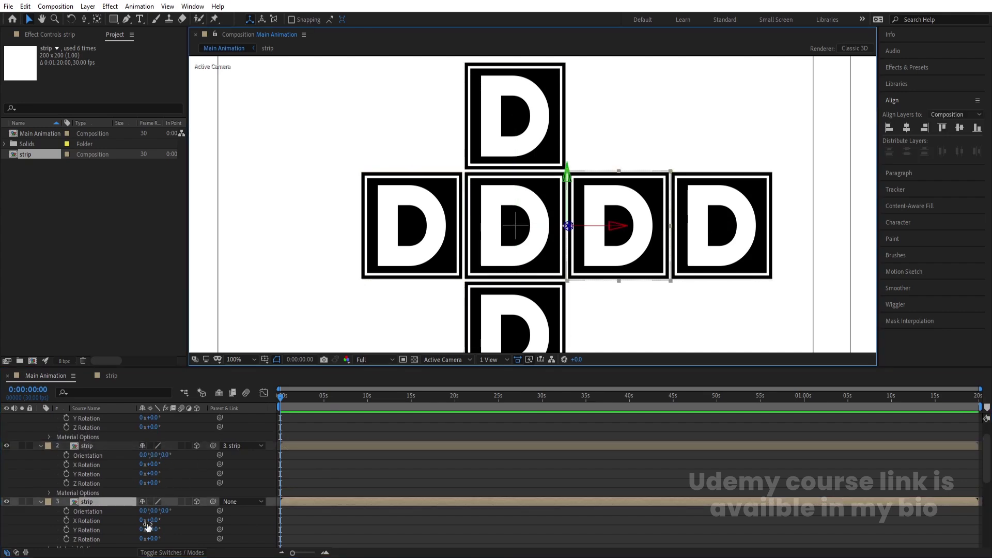
pyautogui.moveTo(153, 529)
pyautogui.mouseDown()
pyautogui.moveTo(150, 540)
pyautogui.moveTo(155, 532)
pyautogui.mouseUp()
pyautogui.click(155, 530)
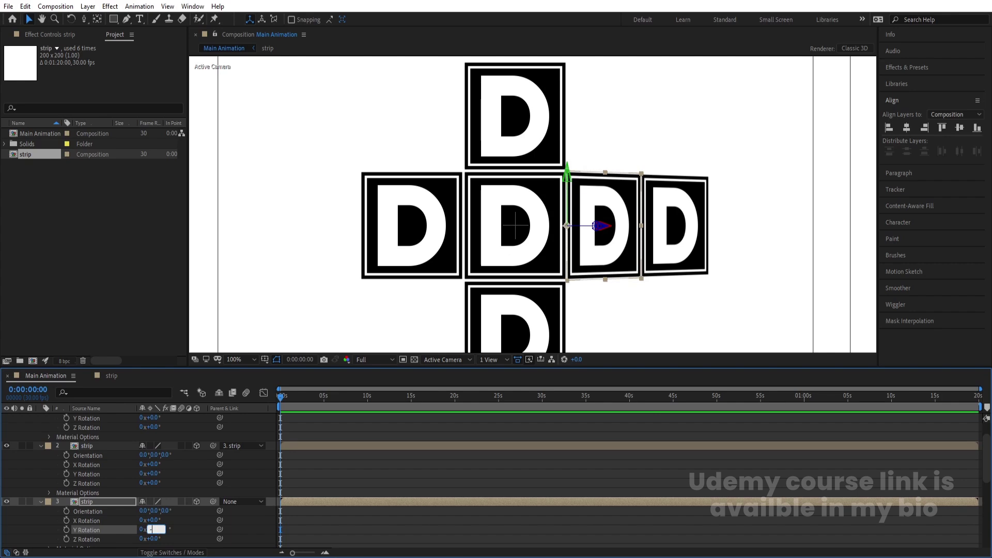
pyautogui.write('-90')
pyautogui.press('Return')
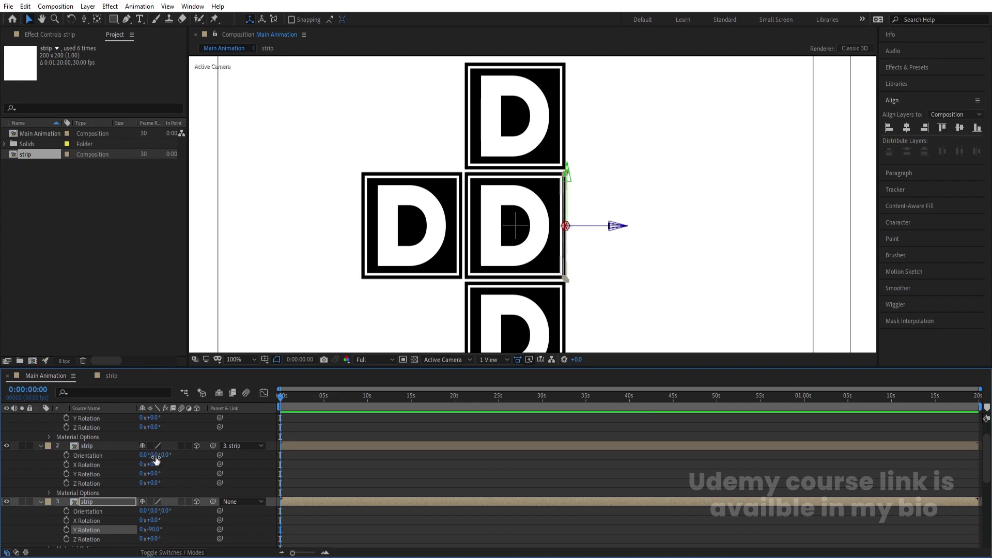
pyautogui.click(152, 473)
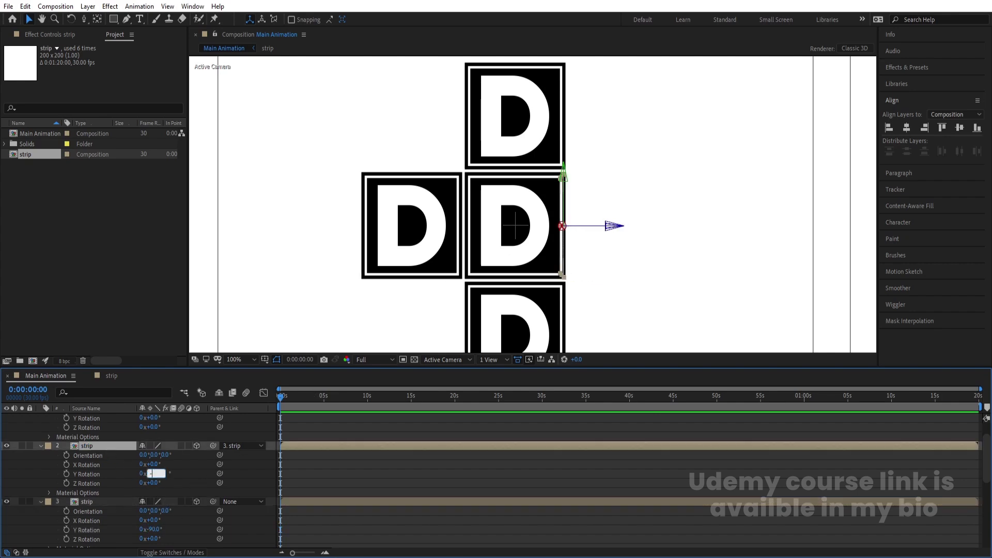
pyautogui.write('-90')
pyautogui.press('Return')
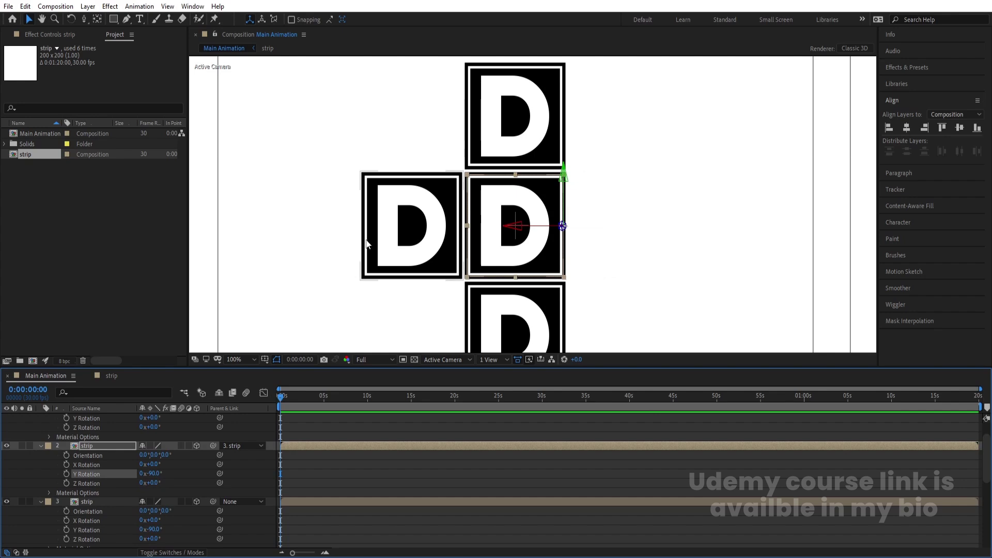
# Step: Fold the tile left of the center by setting its Y Rotation to 90°
pyautogui.click(367, 244)
pyautogui.scroll(2, 155, 489)
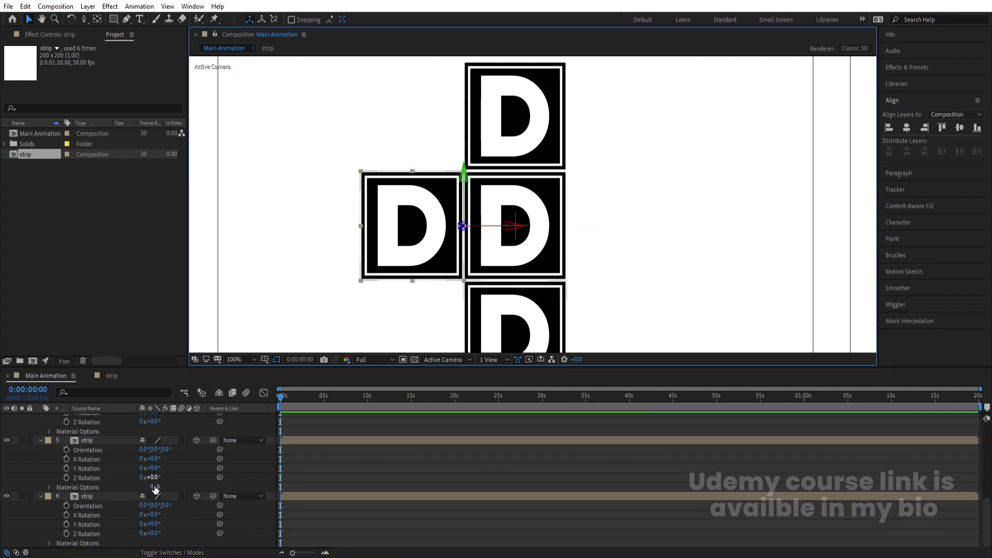
pyautogui.scroll(1, 154, 489)
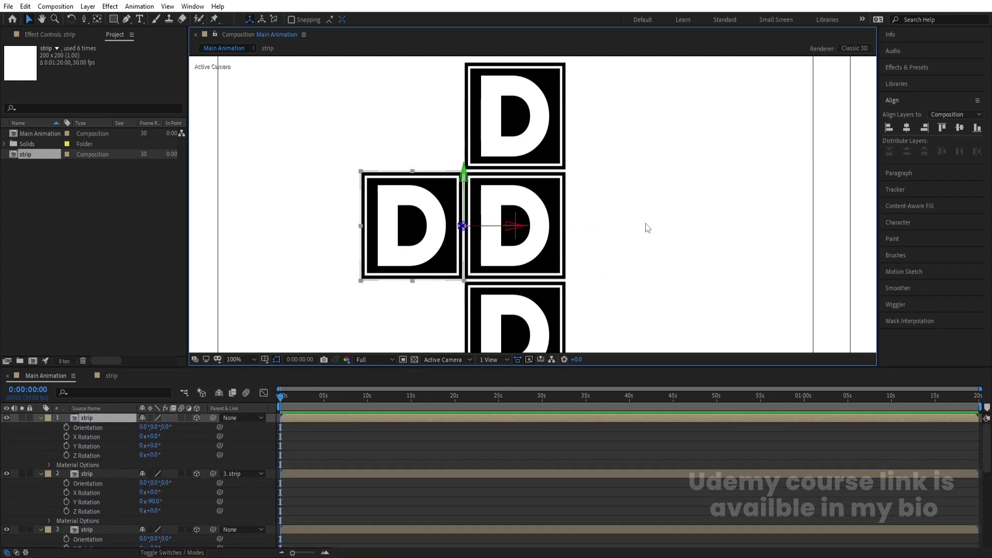
pyautogui.click(155, 445)
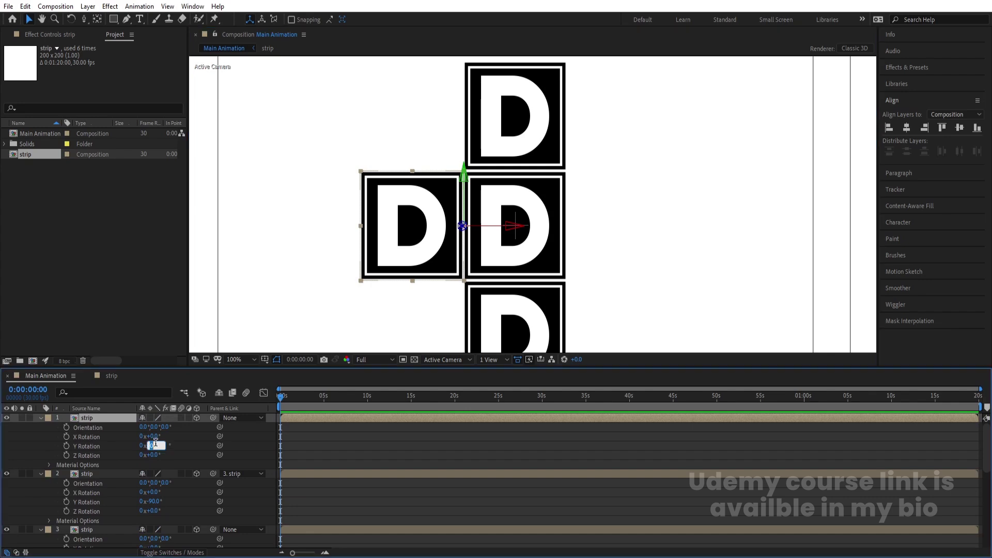
pyautogui.write('90')
pyautogui.press('Return')
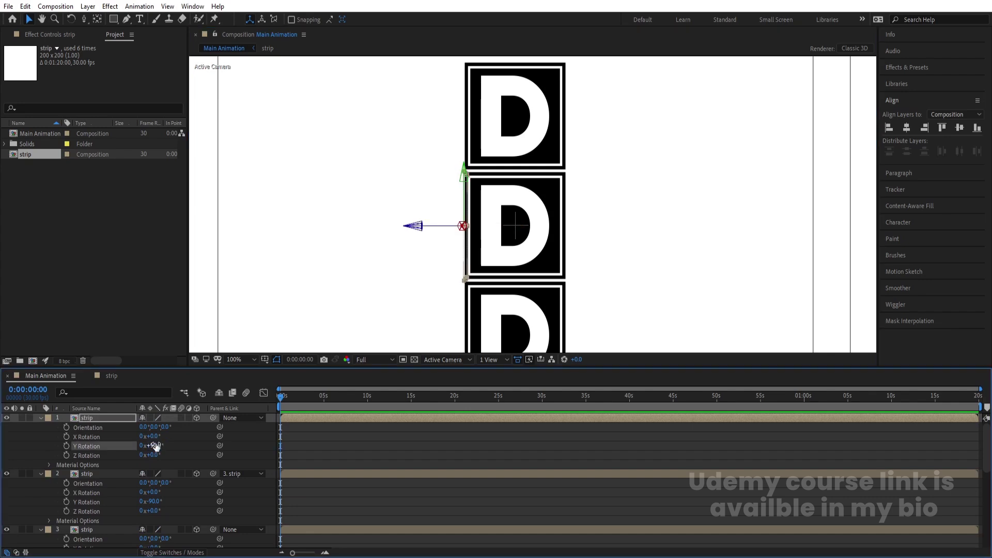
# Step: Fold the tile above the center by setting its X Rotation to -90°
pyautogui.click(515, 119)
pyautogui.scroll(-3, 155, 462)
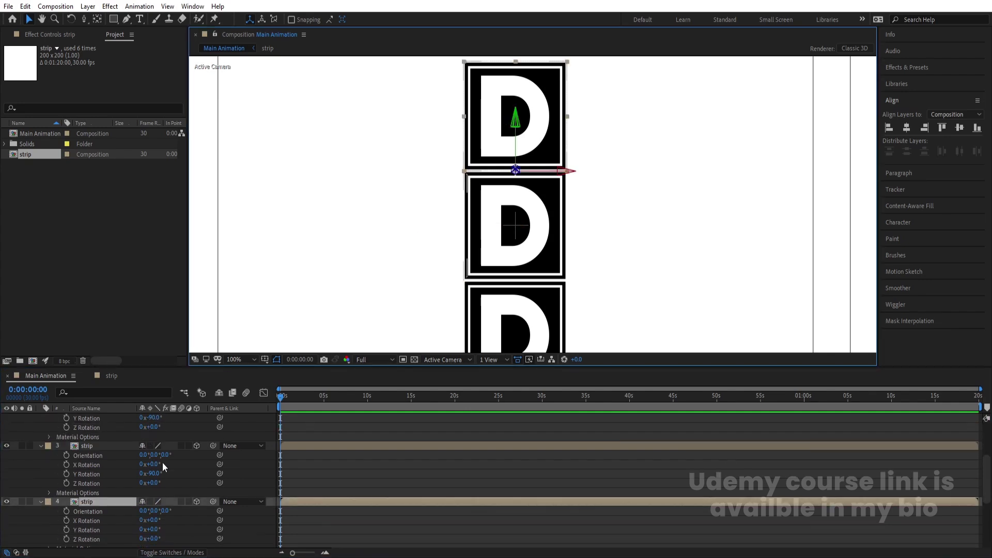
pyautogui.moveTo(155, 519); pyautogui.dragTo(153, 521)
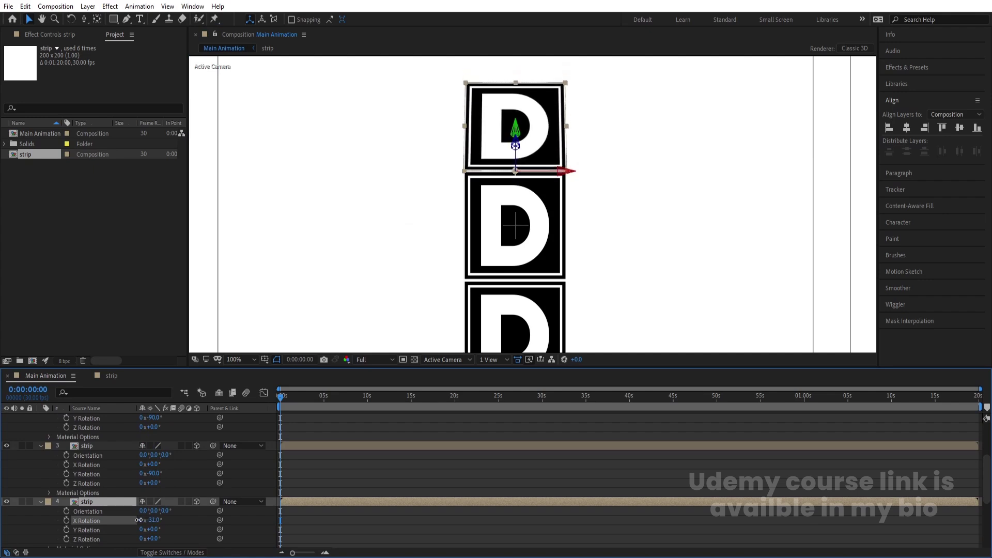
pyautogui.click(153, 520)
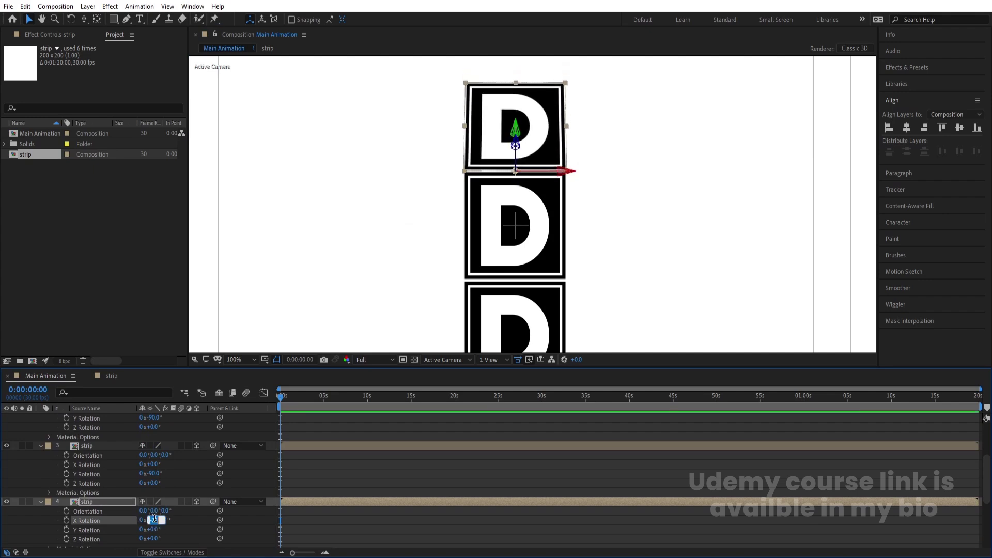
pyautogui.press('Return')
# Step: Fold the tile below the center with an X Rotation of 90°, and collapse the layers' rotation properties
pyautogui.click(503, 325)
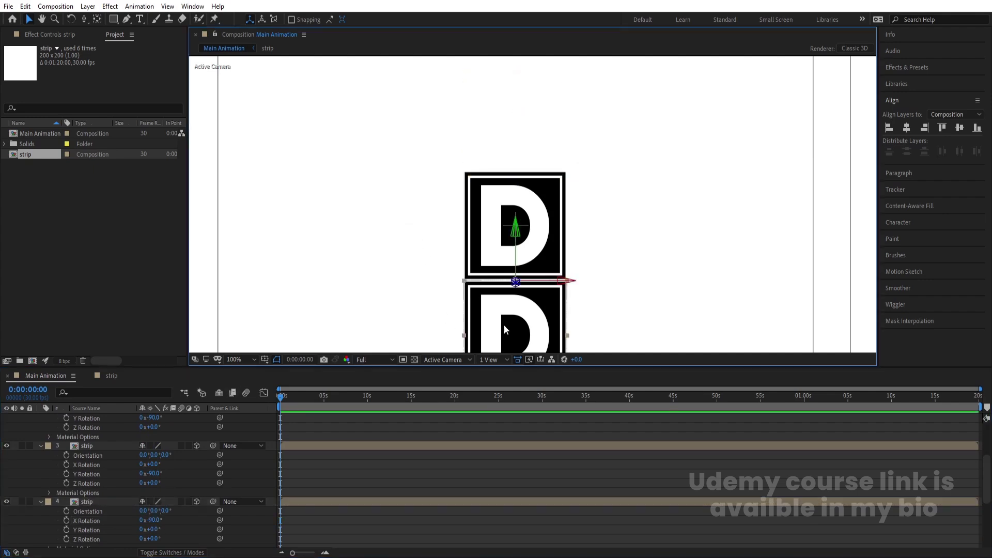
pyautogui.scroll(4, 186, 446)
pyautogui.scroll(-4, 187, 452)
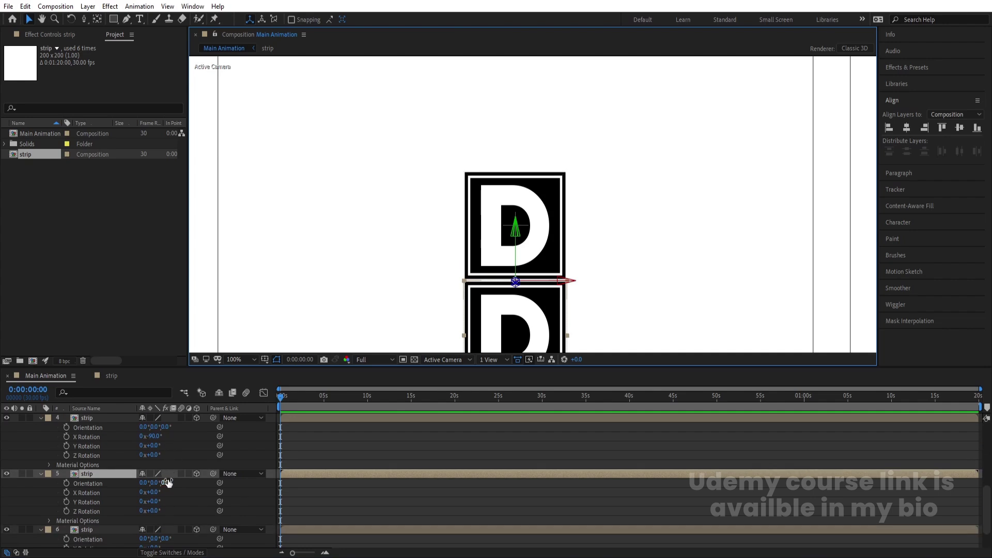
pyautogui.click(155, 491)
pyautogui.write('90')
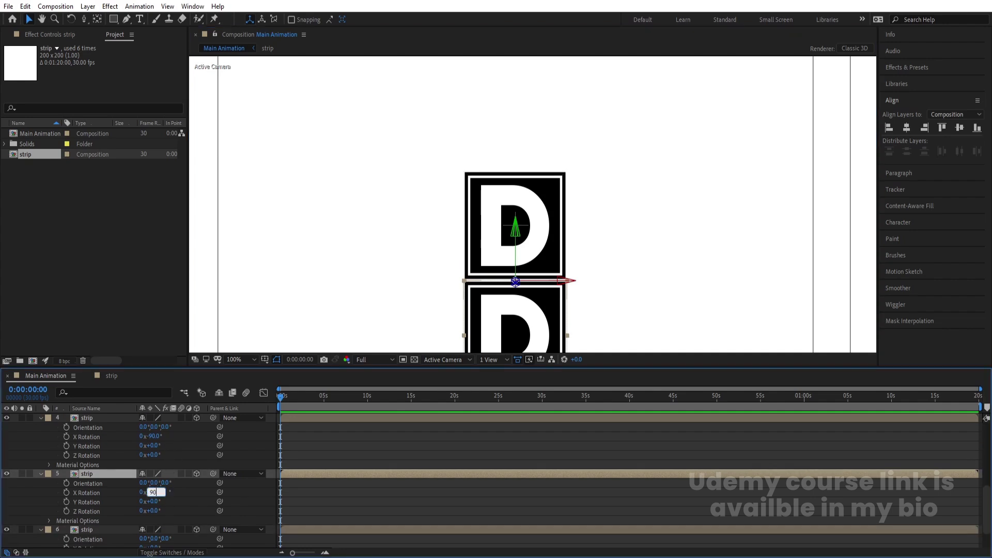
pyautogui.press('Return')
pyautogui.click(305, 431)
pyautogui.press('r')
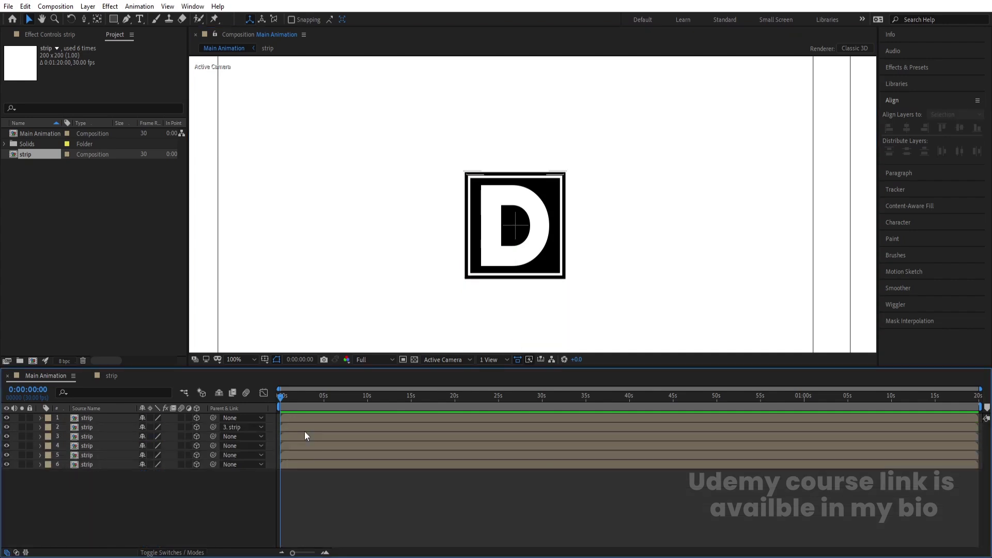
# Step: Remove the parent link from layer 2 by setting the parent of all strip layers to None
pyautogui.hotkey('ctrl', 'a')
pyautogui.click(241, 430)
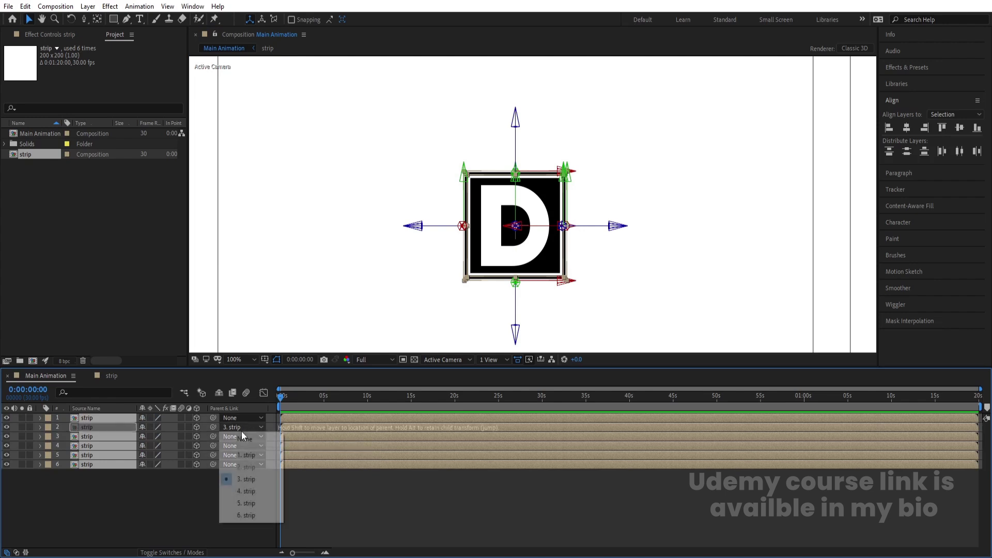
pyautogui.click(246, 438)
pyautogui.click(194, 486)
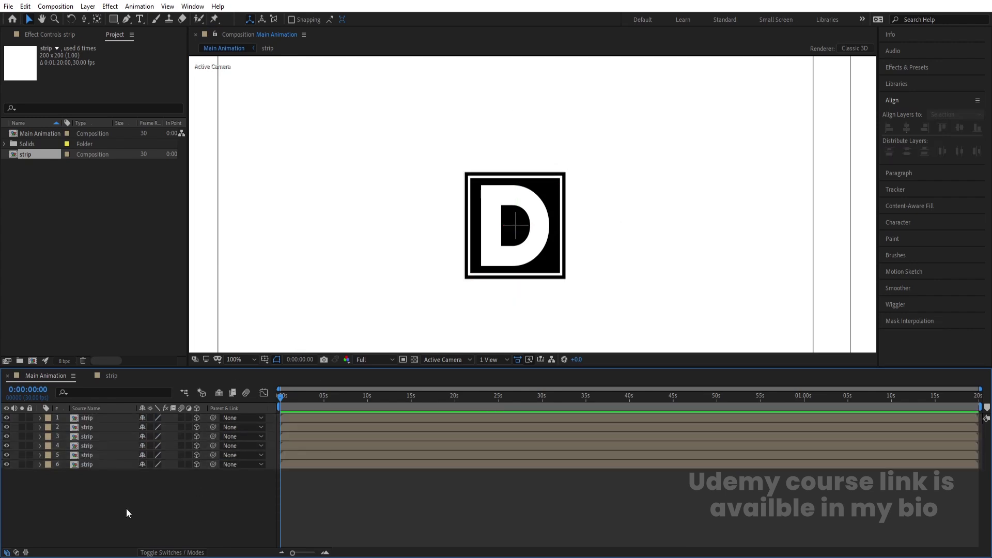
# Step: Pre-compose all six strip layers into a new composition named Box
pyautogui.moveTo(126, 507); pyautogui.dragTo(76, 407)
pyautogui.hotkey('ctrl', 'shift', 'c')
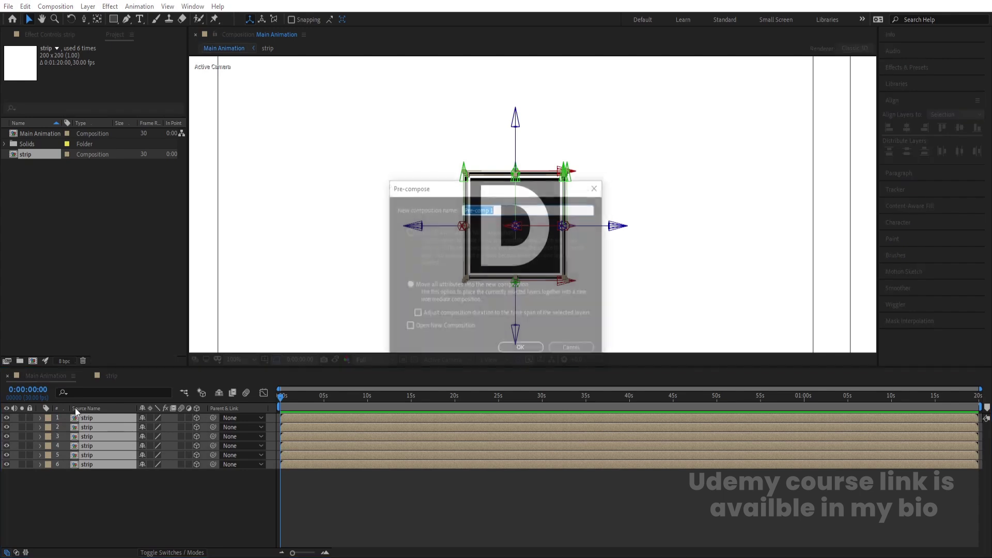
pyautogui.write('Box')
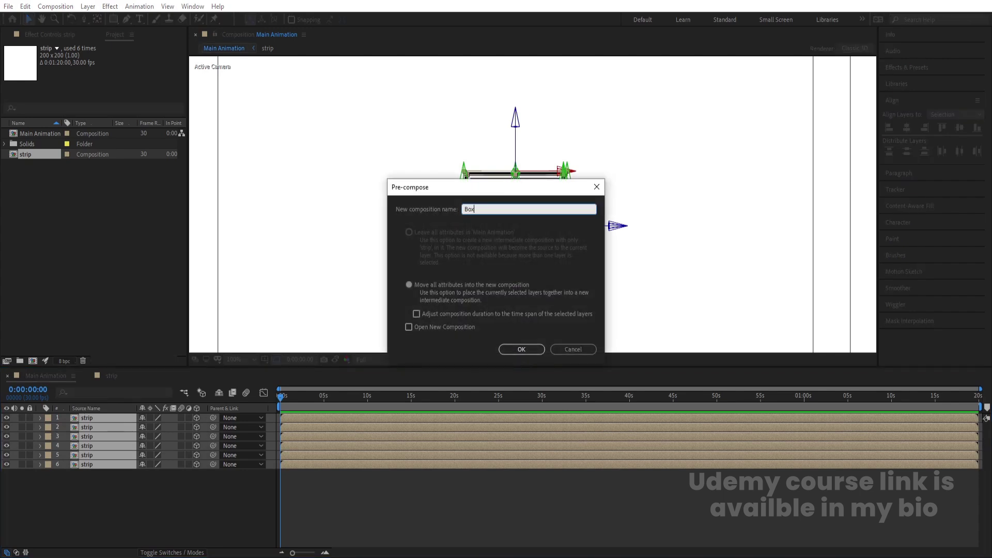
pyautogui.press('Return')
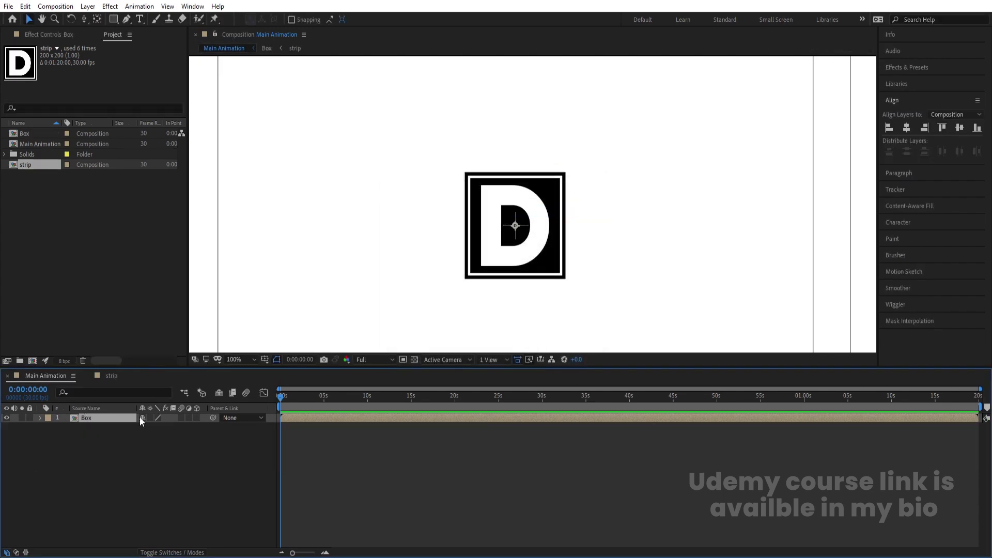
# Step: Make the Box layer 3D with collapse transformations on, and move it along X toward the left side of the frame
pyautogui.click(151, 417)
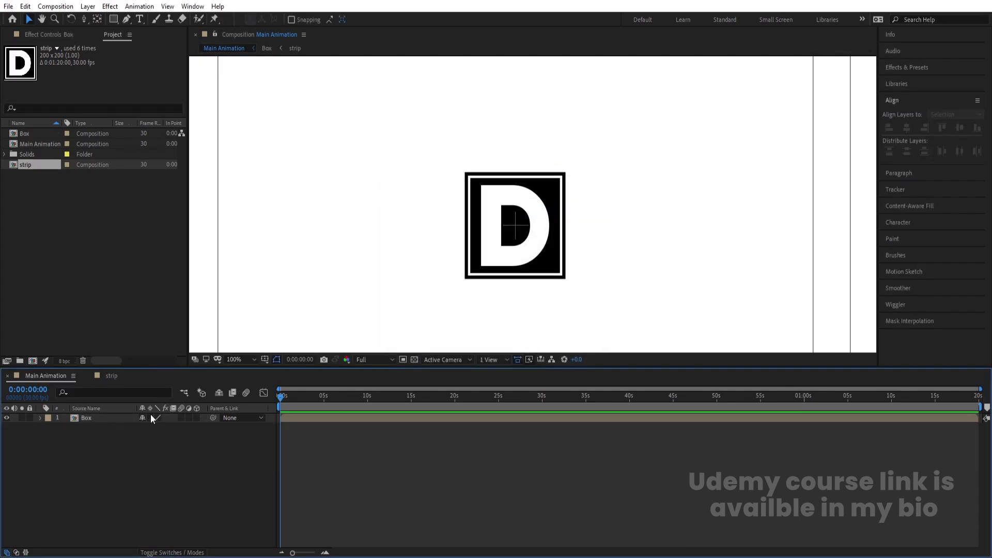
pyautogui.click(196, 418)
pyautogui.click(117, 418)
pyautogui.press(',')
pyautogui.press(',')
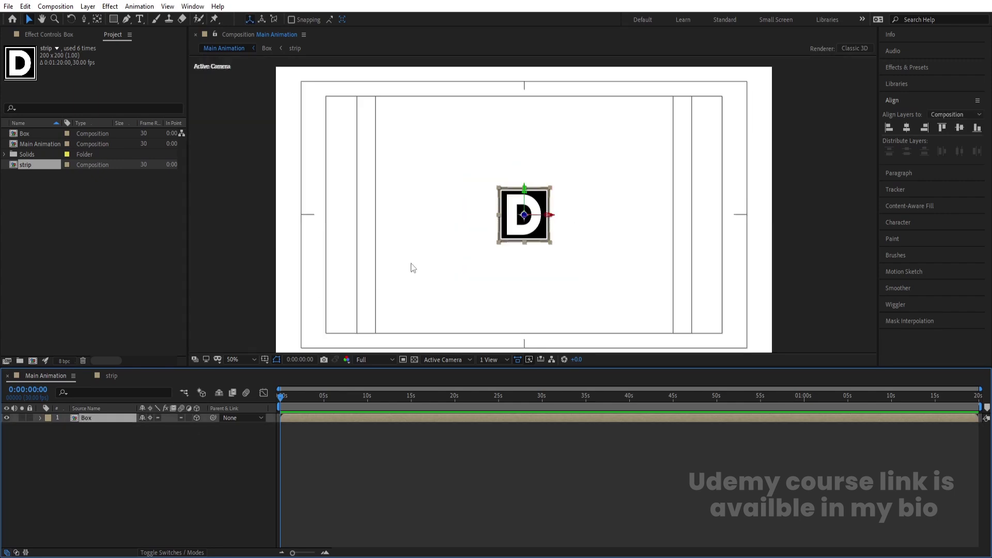
pyautogui.moveTo(547, 216); pyautogui.dragTo(423, 217)
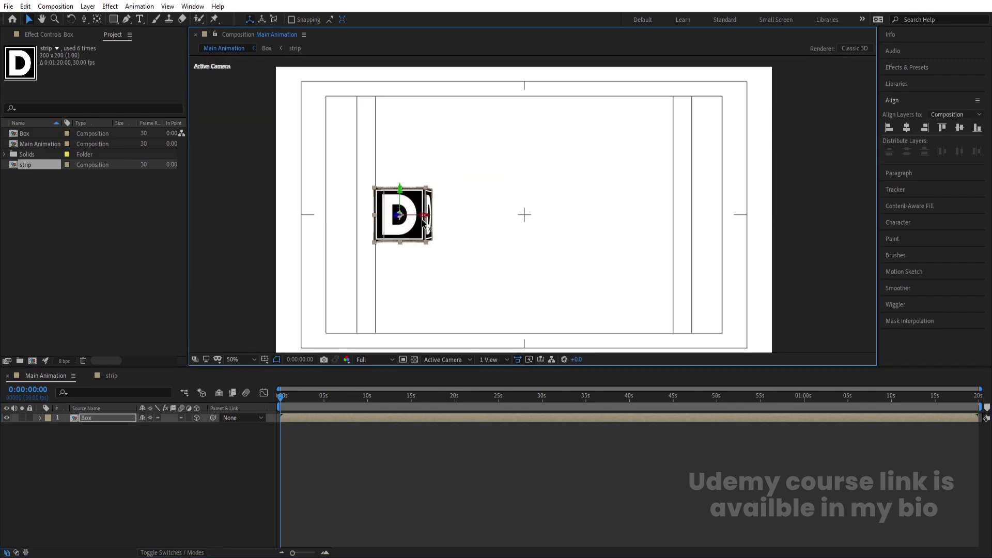
# Step: Duplicate the Box layer and move the copy along X to the opposite side of the frame
pyautogui.click(105, 416)
pyautogui.hotkey('ctrl', 'd')
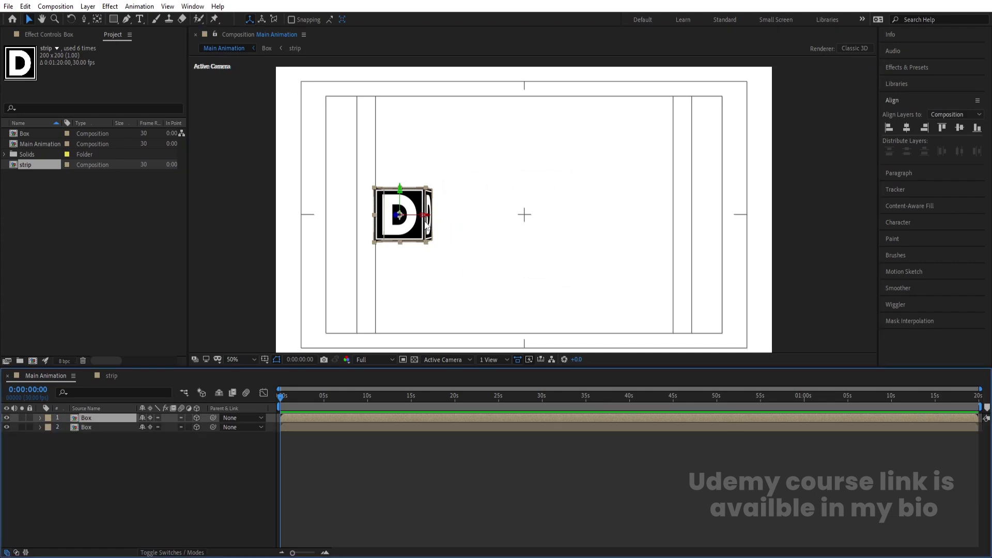
pyautogui.moveTo(430, 217); pyautogui.dragTo(670, 222)
pyautogui.click(178, 469)
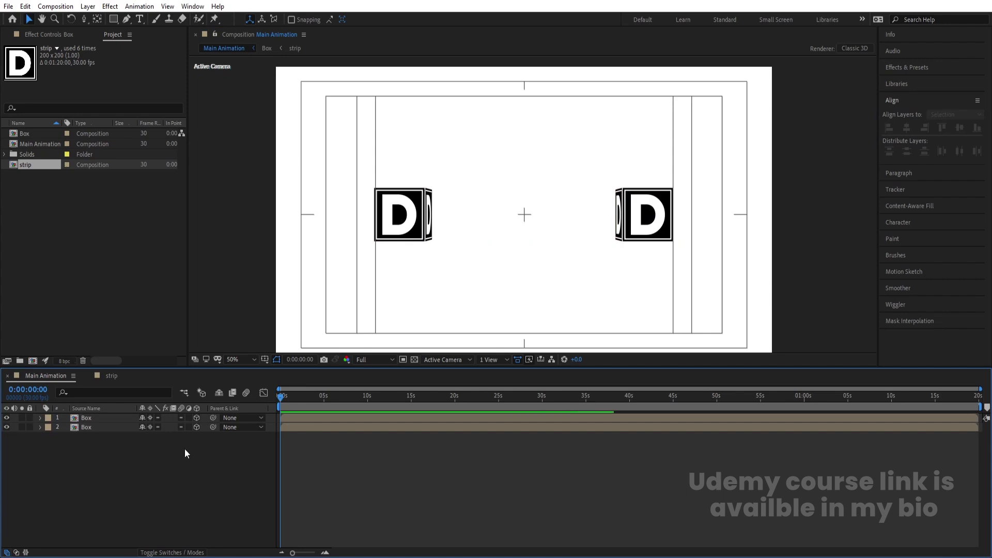
# Step: Duplicate the Box composition in the project and add the copy as the top layer of Main Animation
pyautogui.click(32, 131)
pyautogui.hotkey('ctrl', 'd')
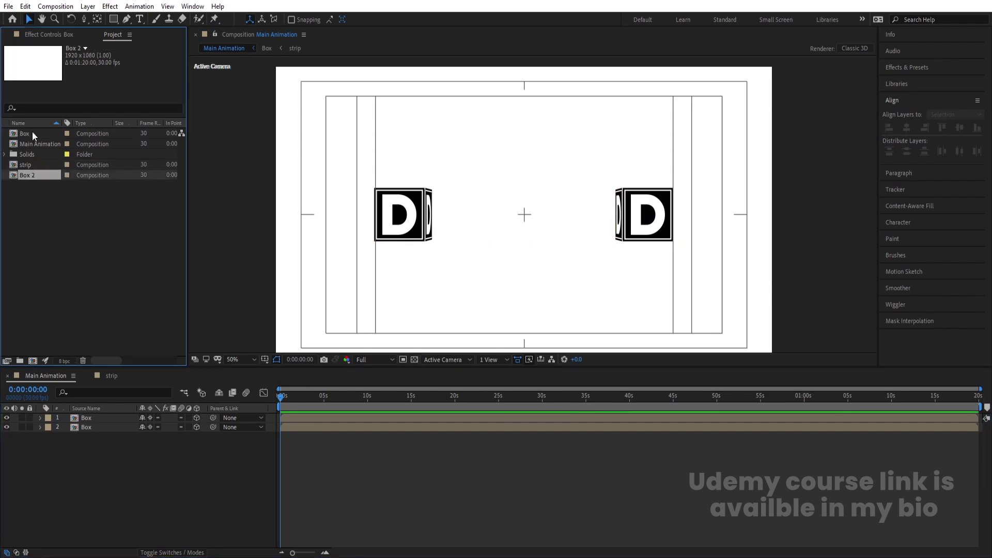
pyautogui.moveTo(30, 144); pyautogui.dragTo(113, 414)
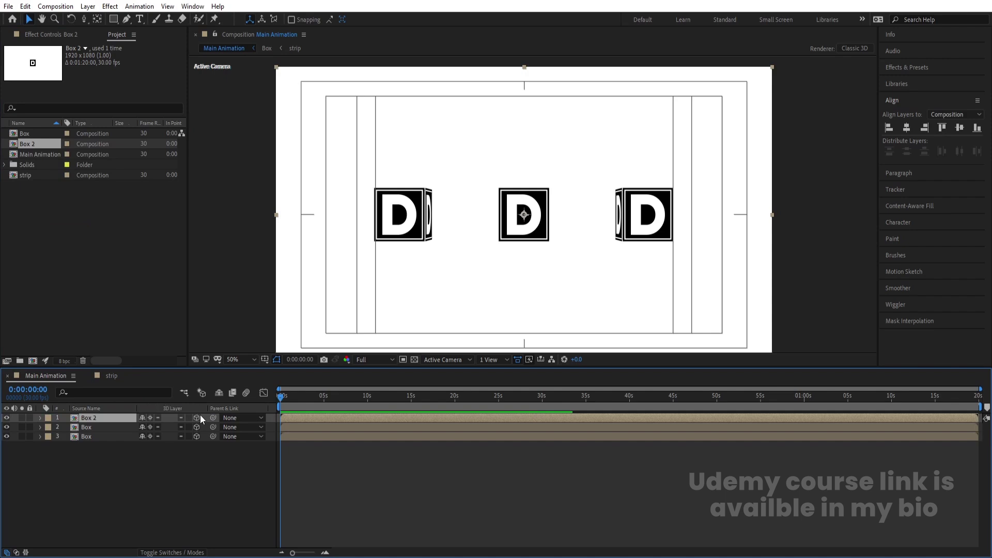
# Step: Make the Box 2 layer 3D, open its composition, and duplicate the strip composition it uses in the project
pyautogui.click(199, 417)
pyautogui.doubleClick(108, 417)
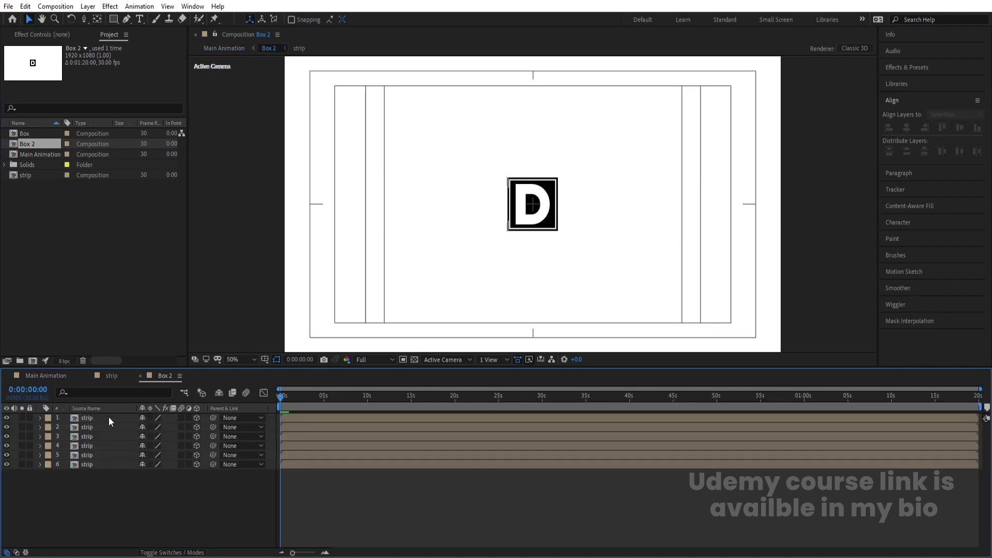
pyautogui.click(89, 417)
pyautogui.rightClick(89, 418)
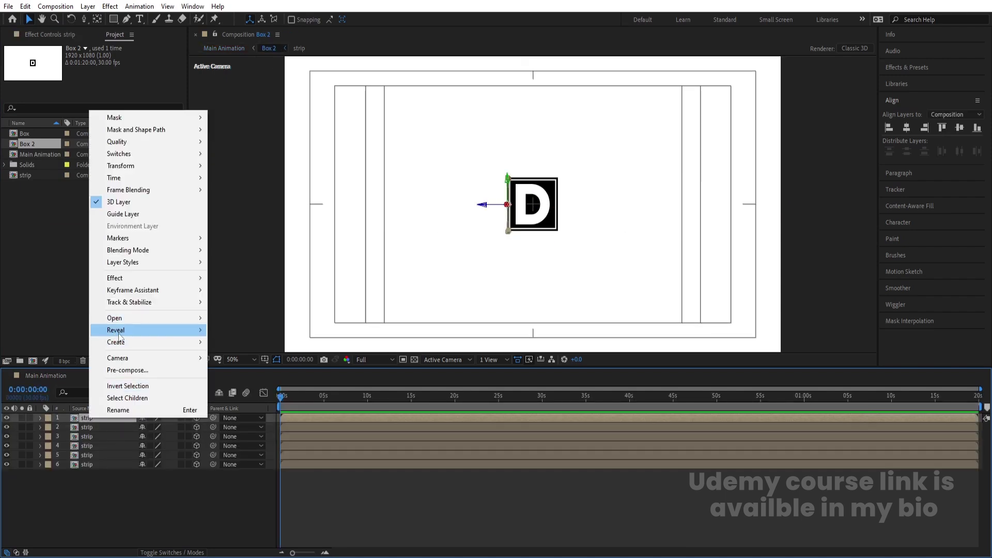
pyautogui.moveTo(155, 330)
pyautogui.click(248, 342)
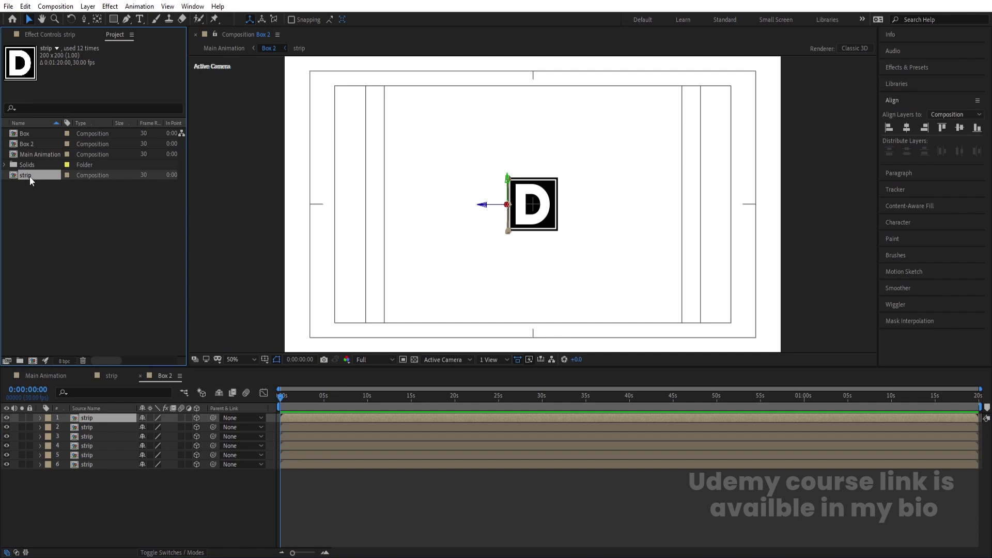
pyautogui.hotkey('ctrl', 'd')
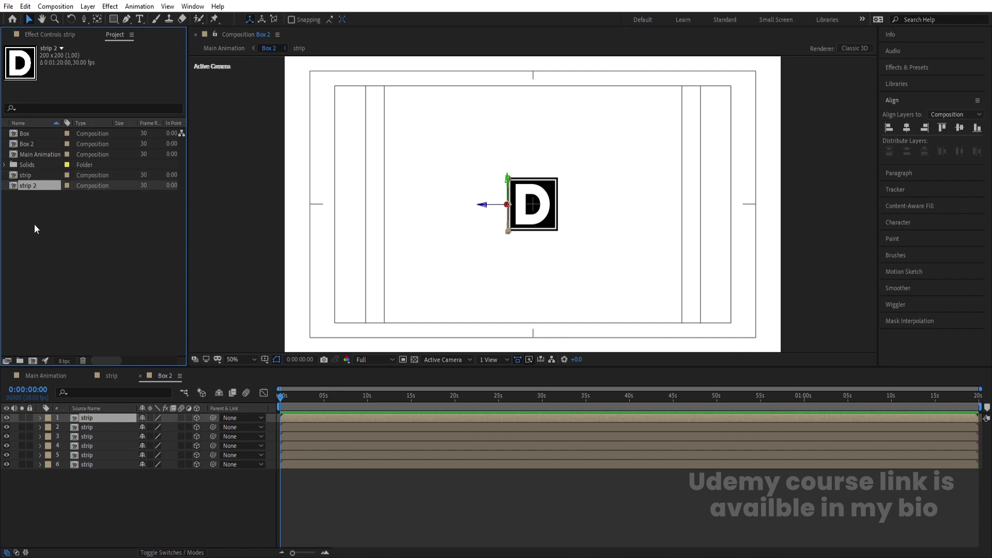
# Step: Replace all six strip layers in Box 2 with the strip 2 composition and open strip 2
pyautogui.keyDown('shift'); pyautogui.click(87, 465); pyautogui.keyUp('shift')
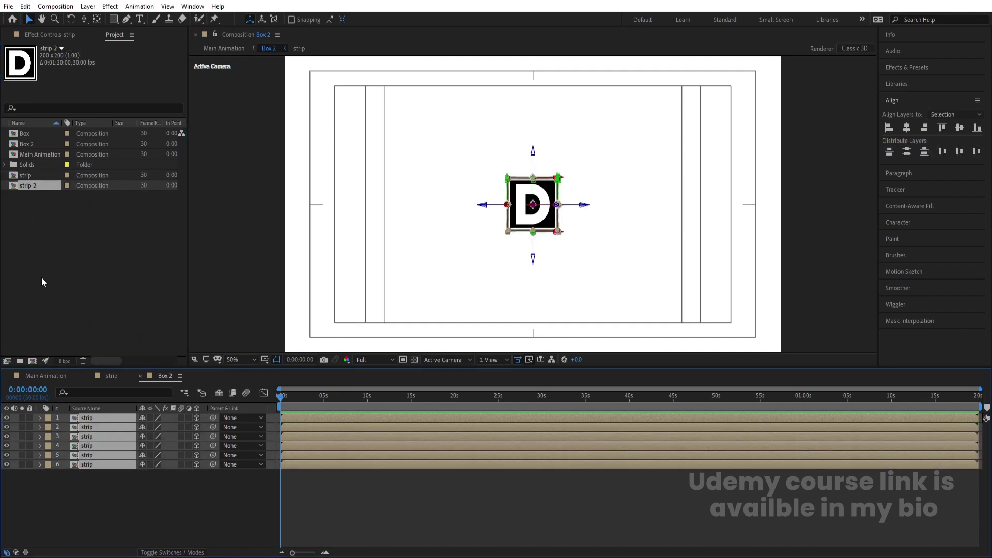
pyautogui.moveTo(47, 191); pyautogui.dragTo(71, 318)
pyautogui.moveTo(103, 420); pyautogui.dragTo(104, 420)
pyautogui.click(101, 476)
pyautogui.click(94, 410)
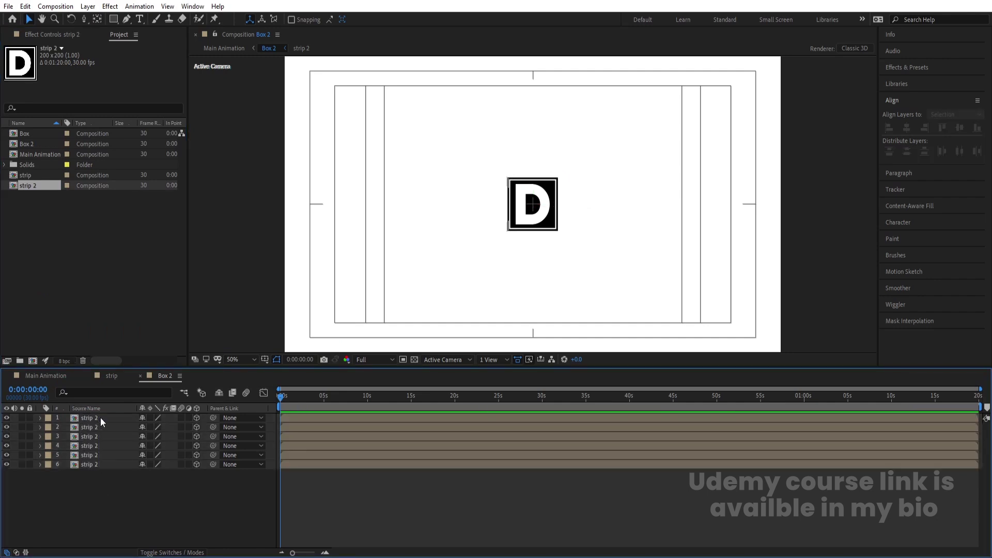
pyautogui.doubleClick(98, 418)
pyautogui.click(80, 457)
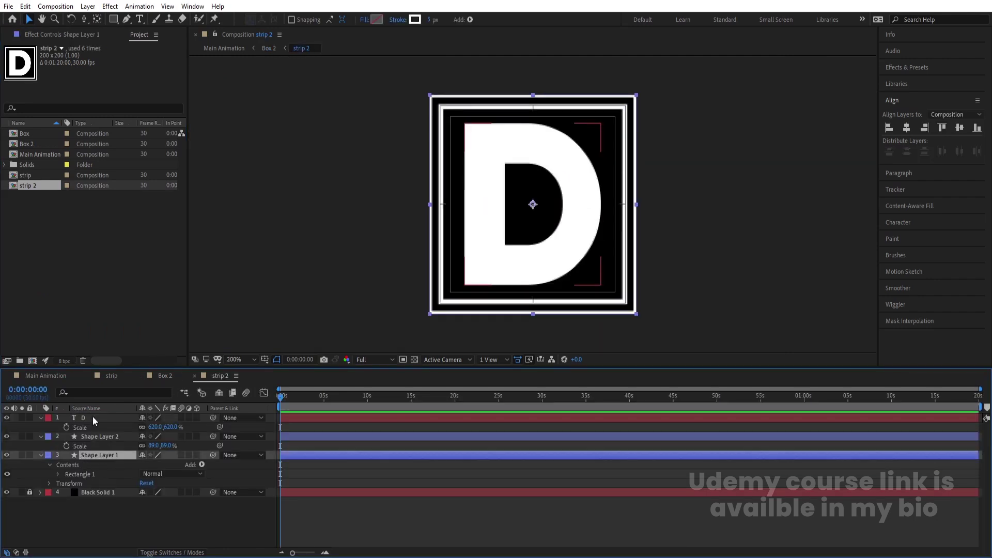
pyautogui.keyDown('shift'); pyautogui.click(92, 417); pyautogui.keyUp('shift')
pyautogui.press('Delete')
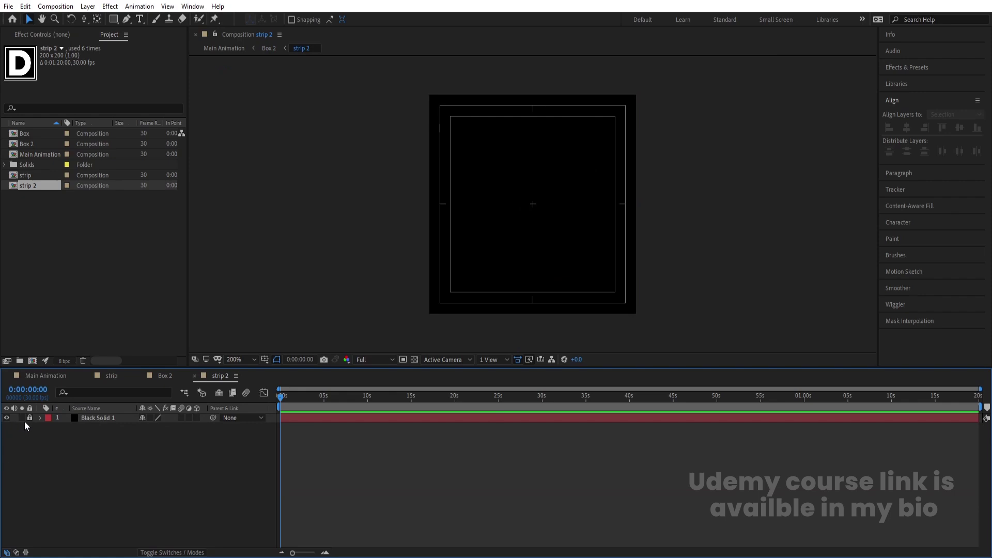
pyautogui.click(29, 419)
pyautogui.hotkey('ctrl', 'v')
# Step: Delete the D text layer and Shape Layer 2 from strip 2, and unlock Black Solid 1
pyautogui.click(87, 426)
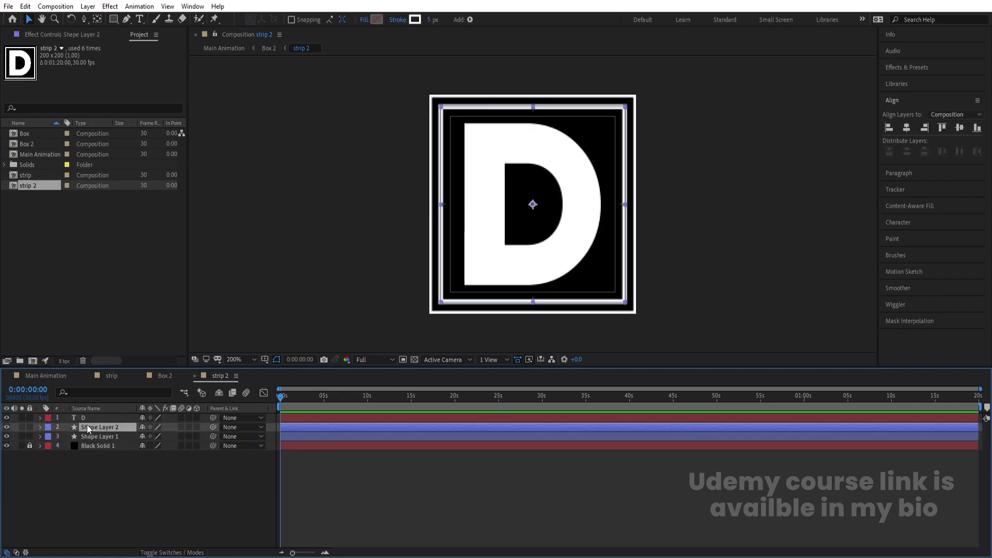
pyautogui.keyDown('shift'); pyautogui.click(88, 418); pyautogui.keyUp('shift')
pyautogui.press('Delete')
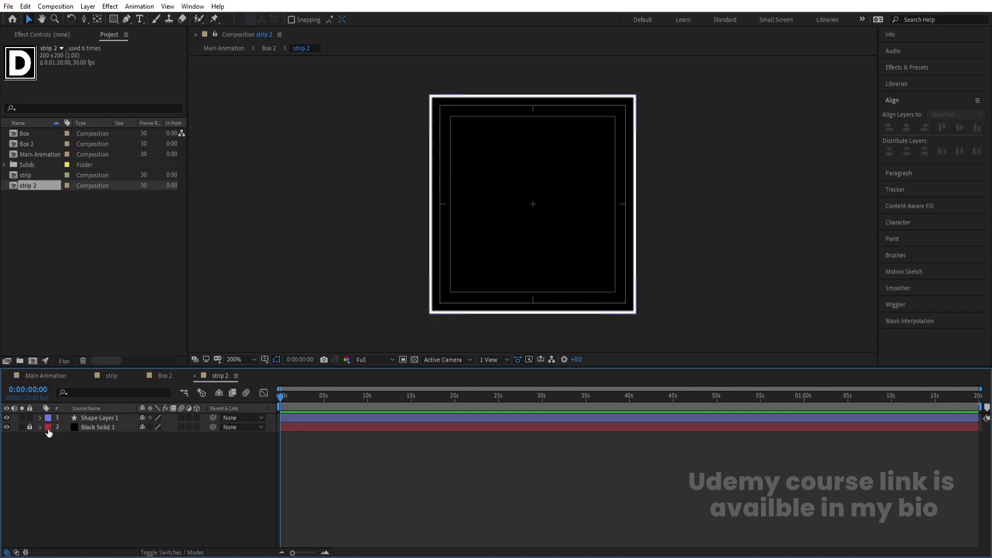
pyautogui.click(30, 426)
# Step: Unlink the scale proportions of Shape Layer 1 and set its scale to 105% horizontally and 100% vertically
pyautogui.click(94, 420)
pyautogui.press('s')
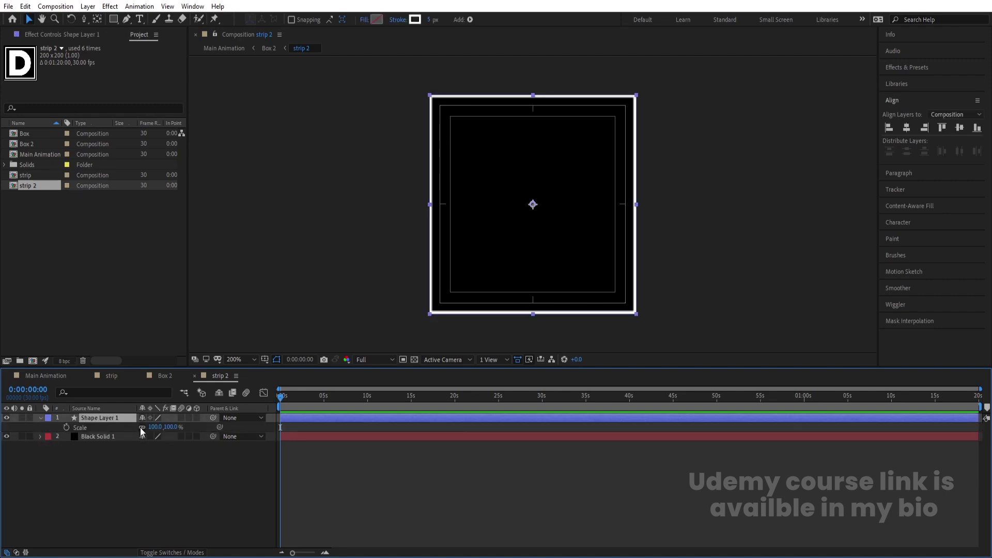
pyautogui.moveTo(154, 427); pyautogui.dragTo(156, 428)
pyautogui.click(465, 336)
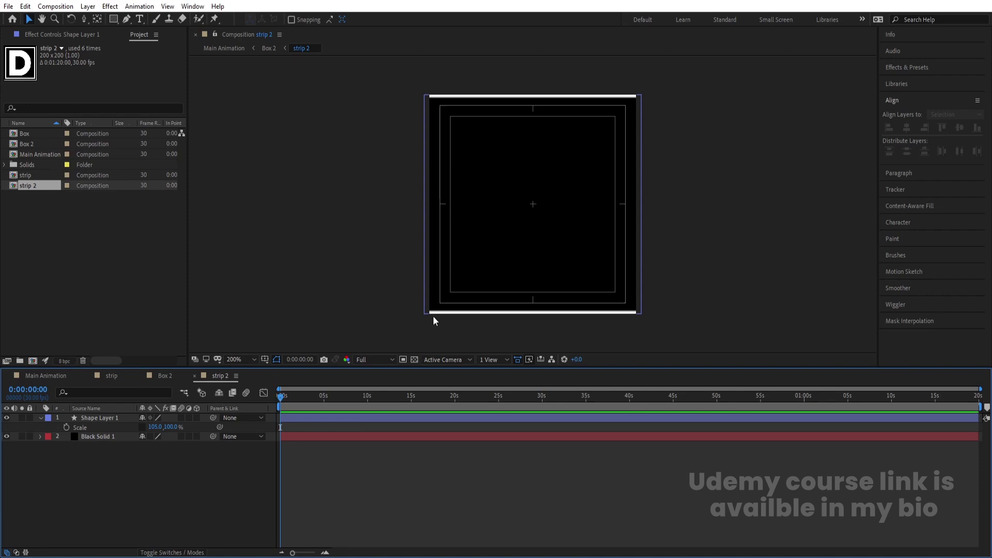
# Step: Find the Gradient Ramp effect and apply it to the Black Solid 1 layer
pyautogui.click(85, 439)
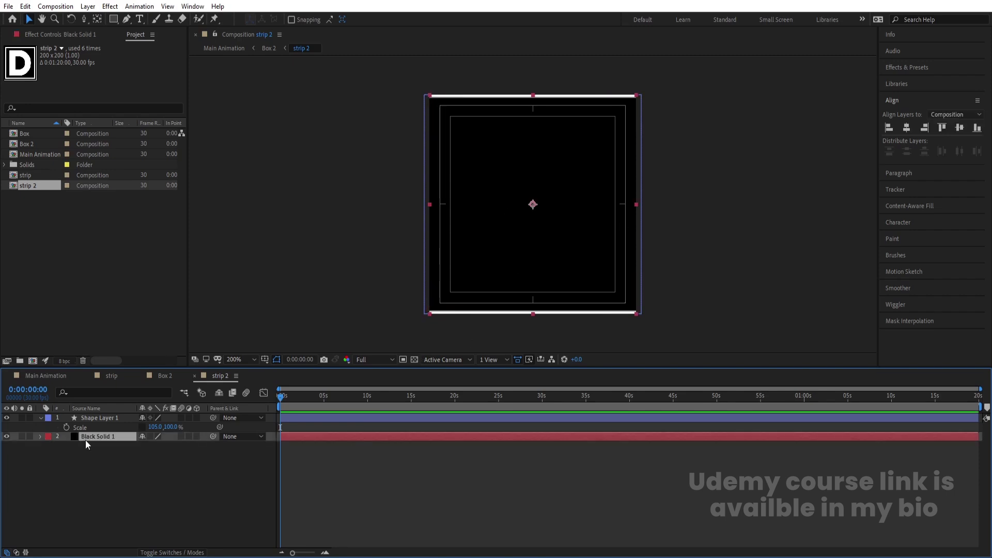
pyautogui.click(922, 67)
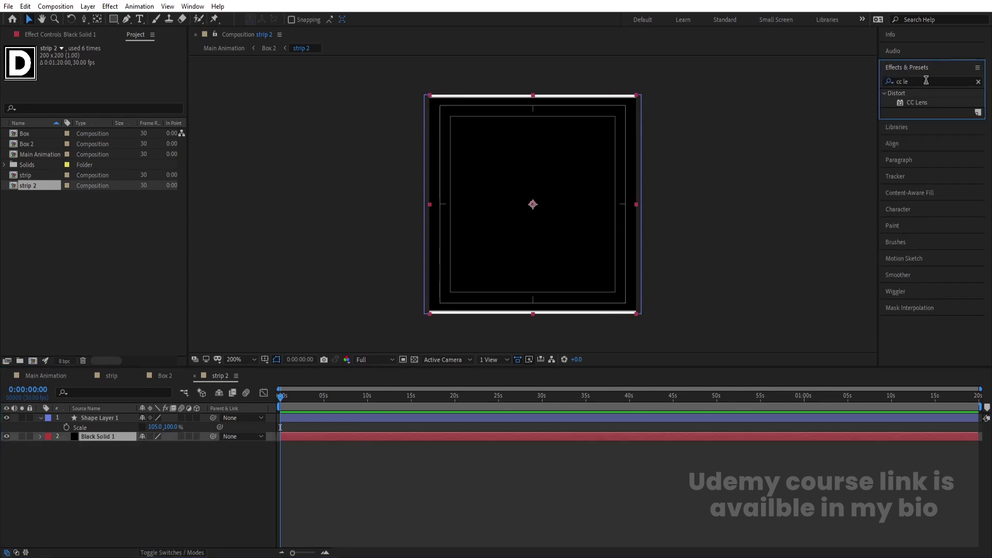
pyautogui.click(926, 80)
pyautogui.write('ram')
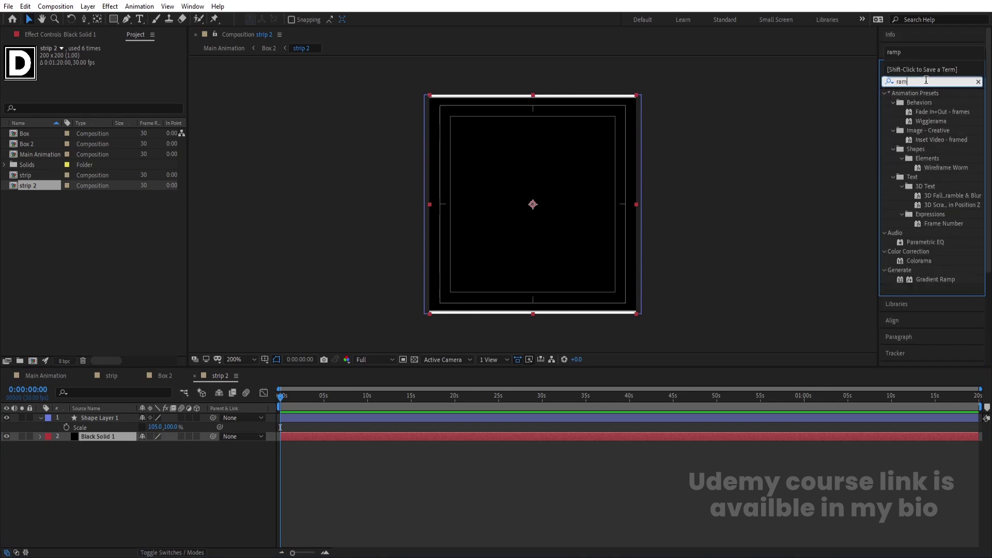
pyautogui.write('p')
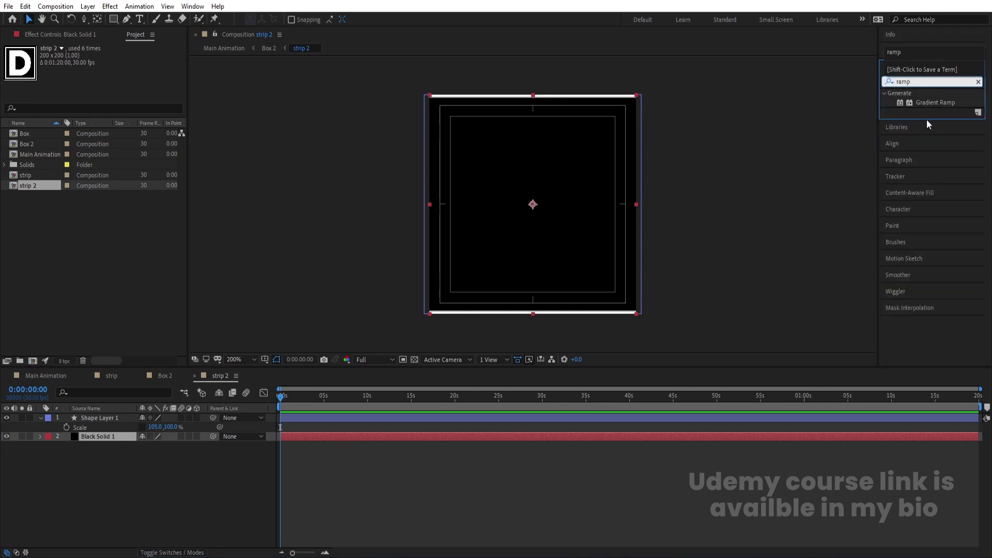
pyautogui.doubleClick(924, 103)
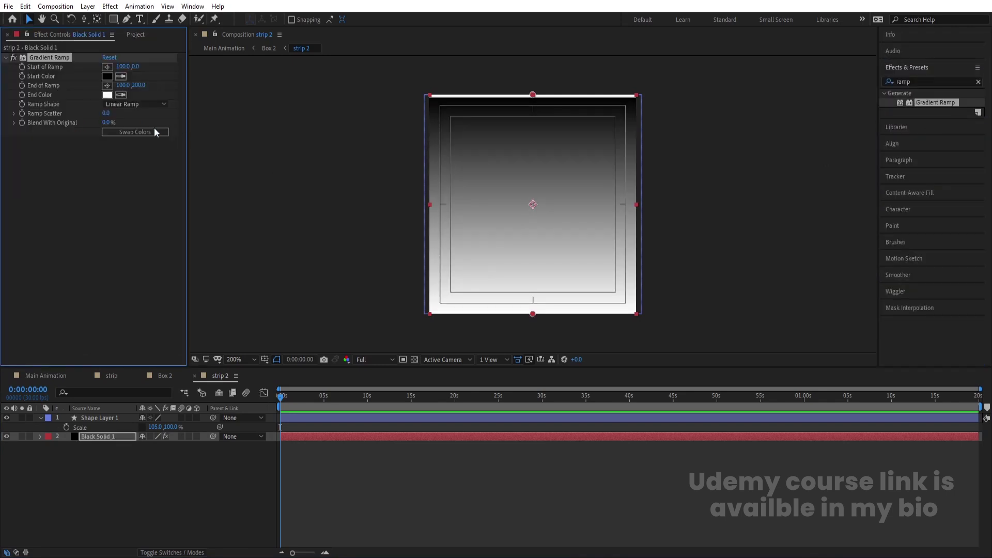
# Step: Keep the Gradient Ramp's end color white (FFFFFF) and set its start color to light gray B3B3B3
pyautogui.click(107, 95)
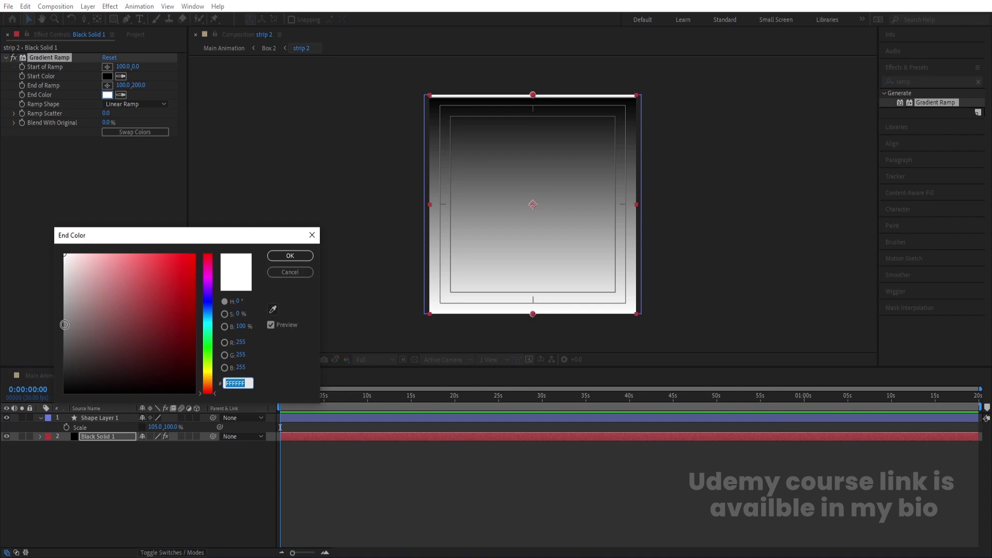
pyautogui.press('Num_Lock')
pyautogui.moveTo(63, 329); pyautogui.dragTo(50, 233)
pyautogui.click(276, 254)
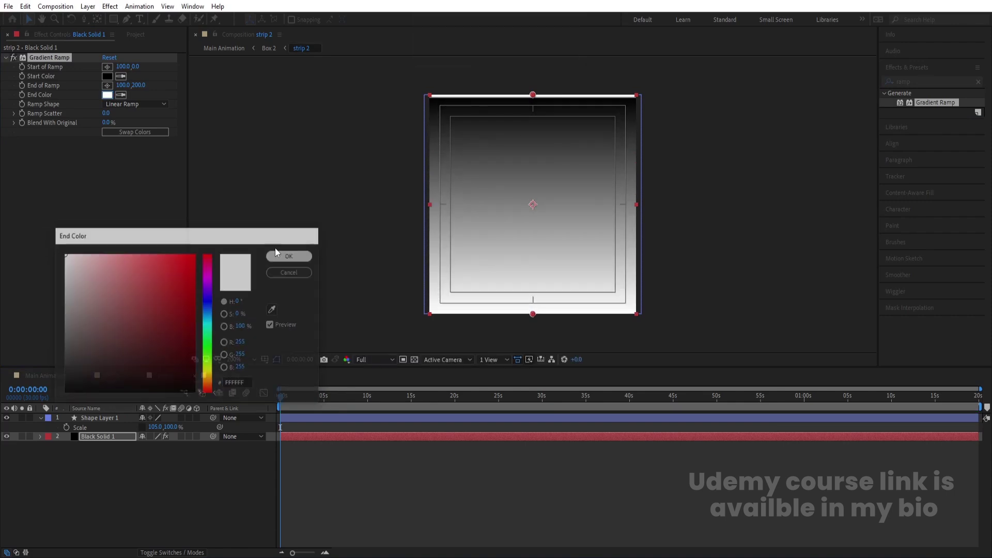
pyautogui.click(108, 76)
pyautogui.click(60, 296)
pyautogui.moveTo(60, 297); pyautogui.dragTo(48, 295)
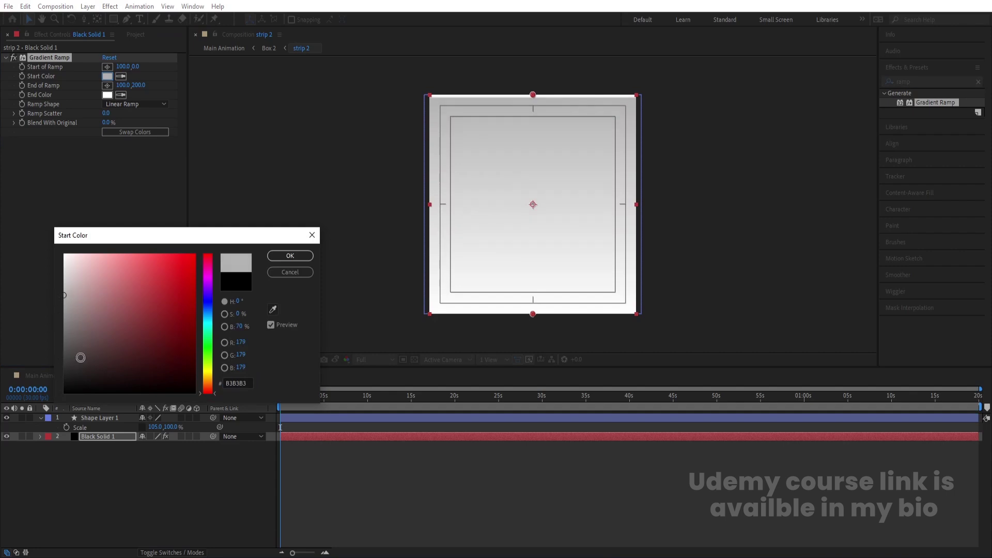
pyautogui.press('Return')
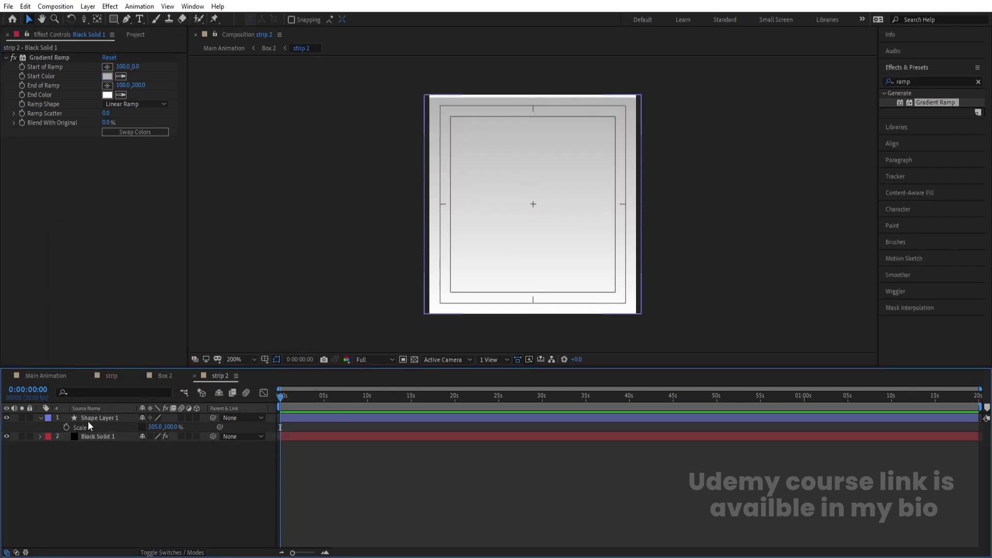
# Step: Change the stroke color of Shape Layer 1 to black
pyautogui.click(88, 419)
pyautogui.click(418, 21)
pyautogui.click(107, 378)
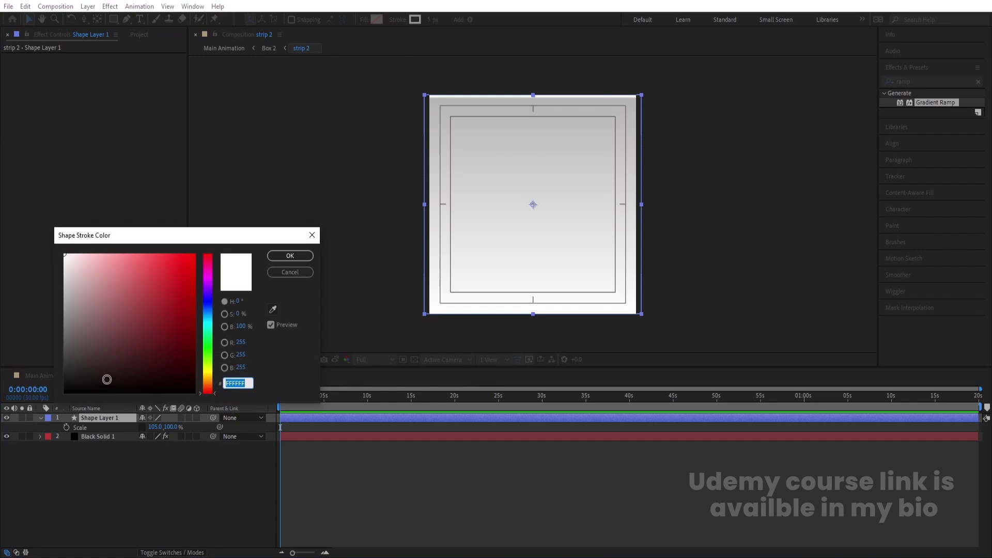
pyautogui.press('Return')
pyautogui.click(166, 457)
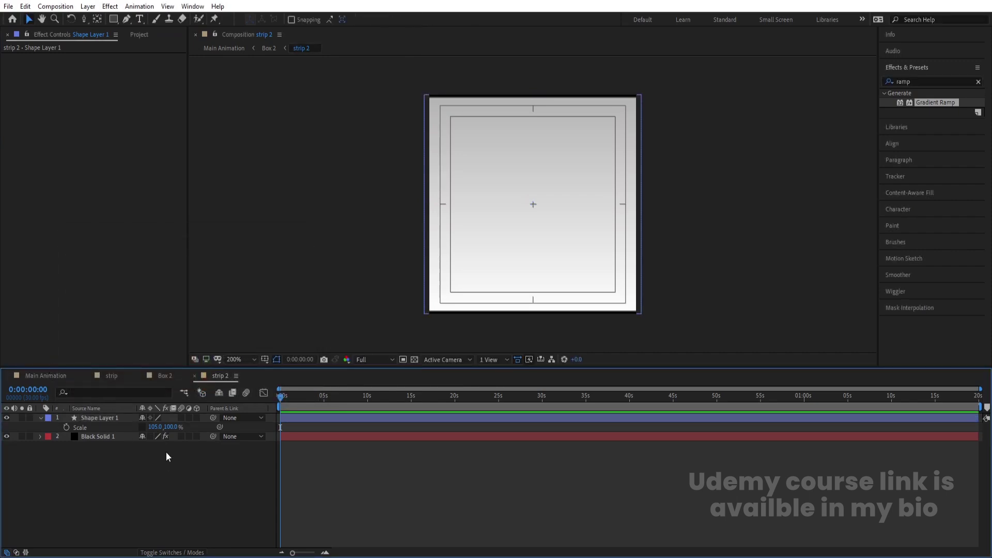
# Step: Return to Main Animation and scale Box 2 with unlinked proportions to 371, 26, 26% as a thin bar between the D boxes
pyautogui.click(166, 376)
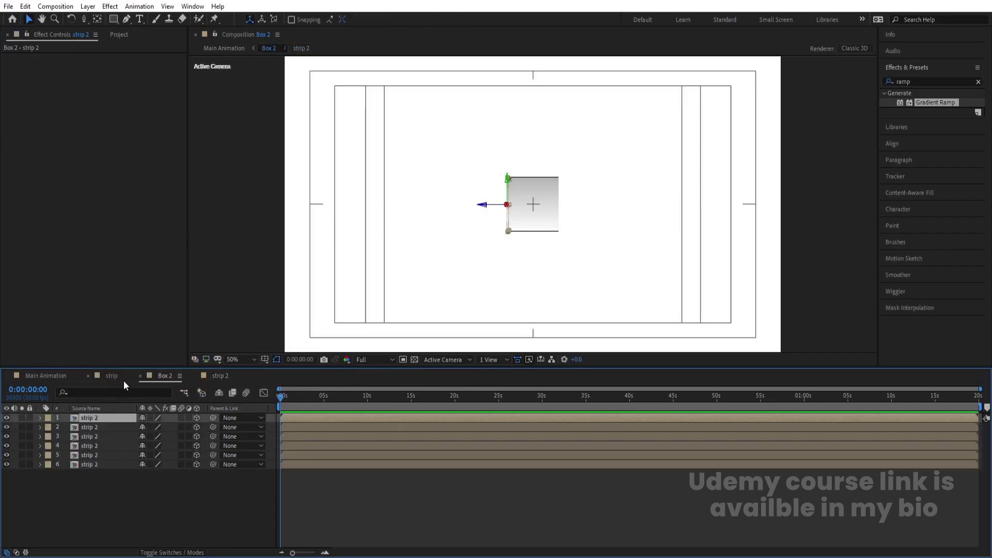
pyautogui.click(114, 477)
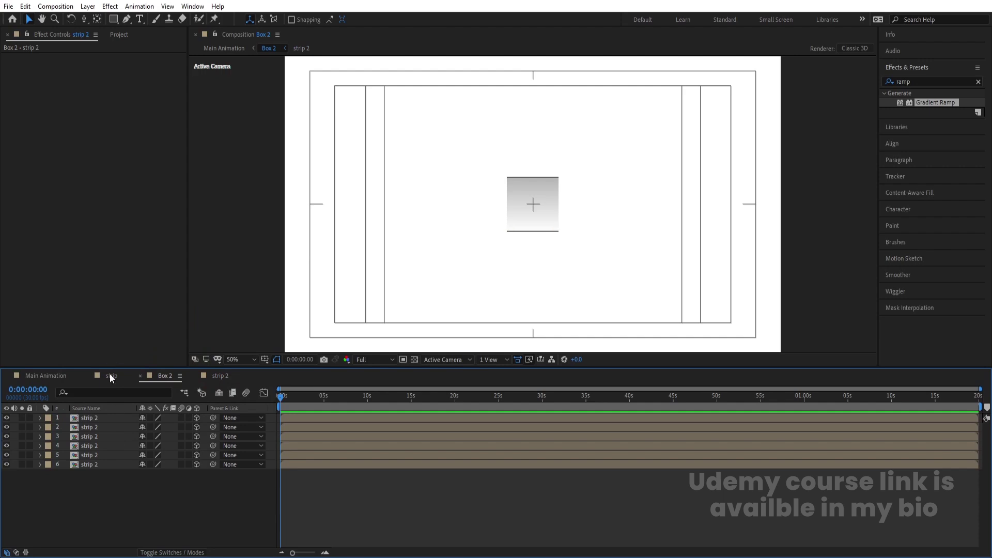
pyautogui.click(110, 376)
pyautogui.click(52, 377)
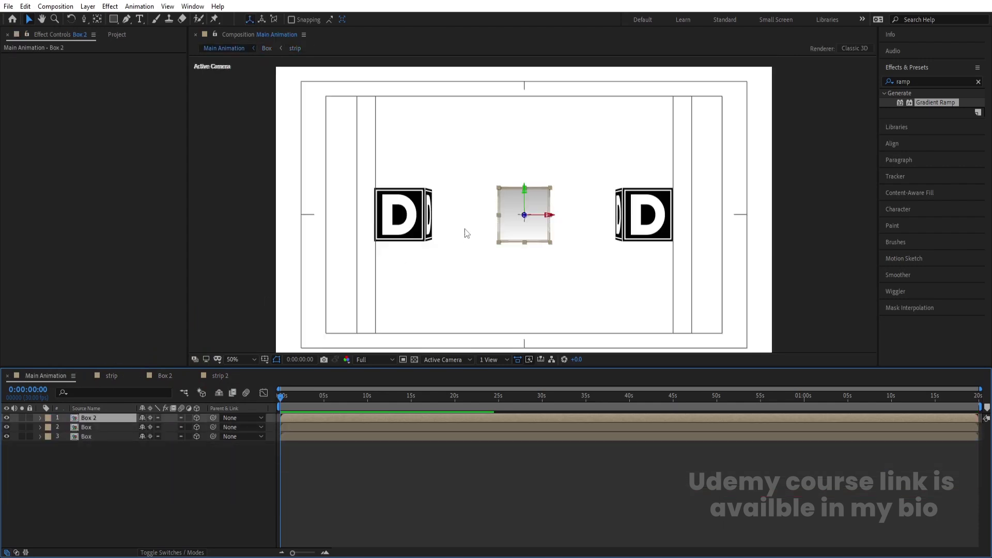
pyautogui.press('s')
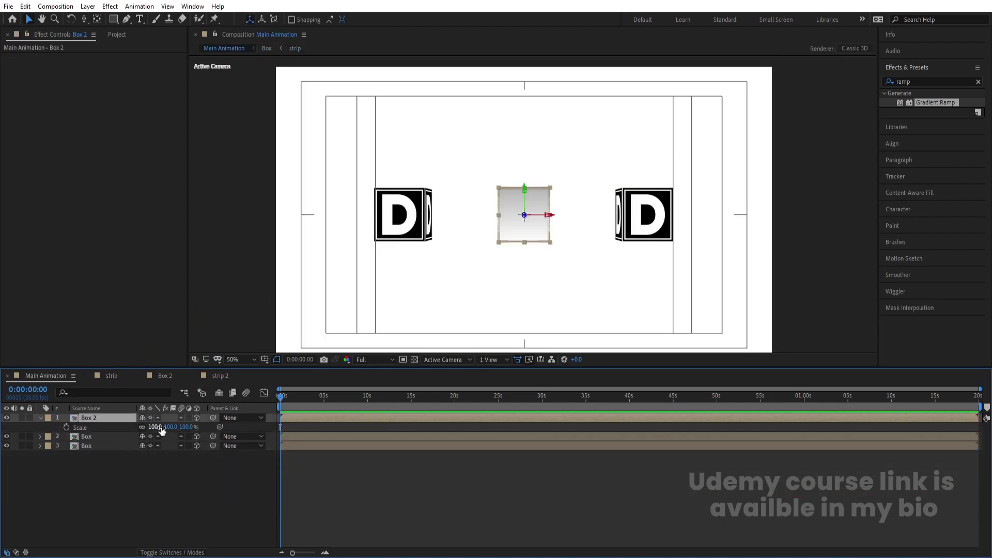
pyautogui.moveTo(161, 430); pyautogui.dragTo(320, 416)
pyautogui.click(139, 505)
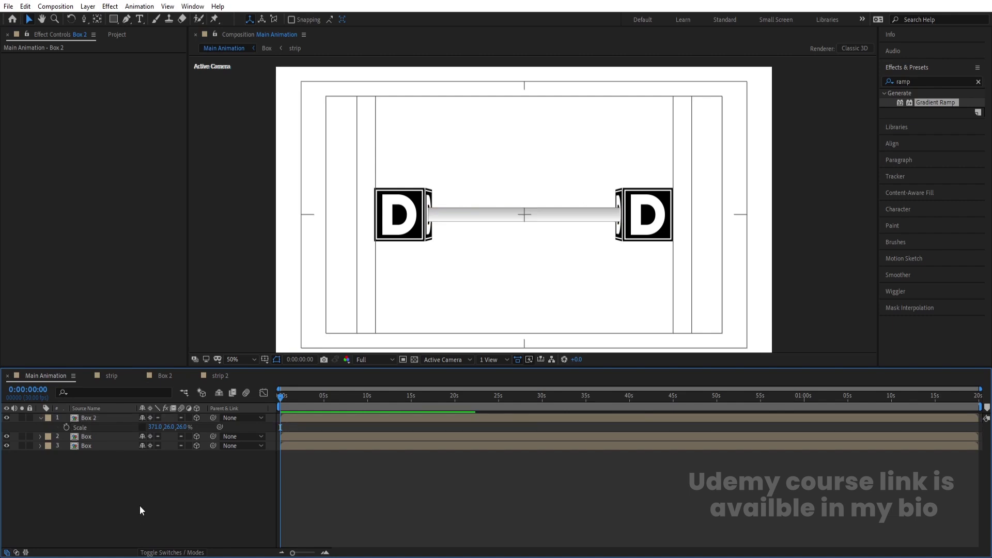
# Step: Switch the composition to the Top view and move Box 2 along Z to line up with the middle of the D boxes
pyautogui.click(466, 358)
pyautogui.click(438, 409)
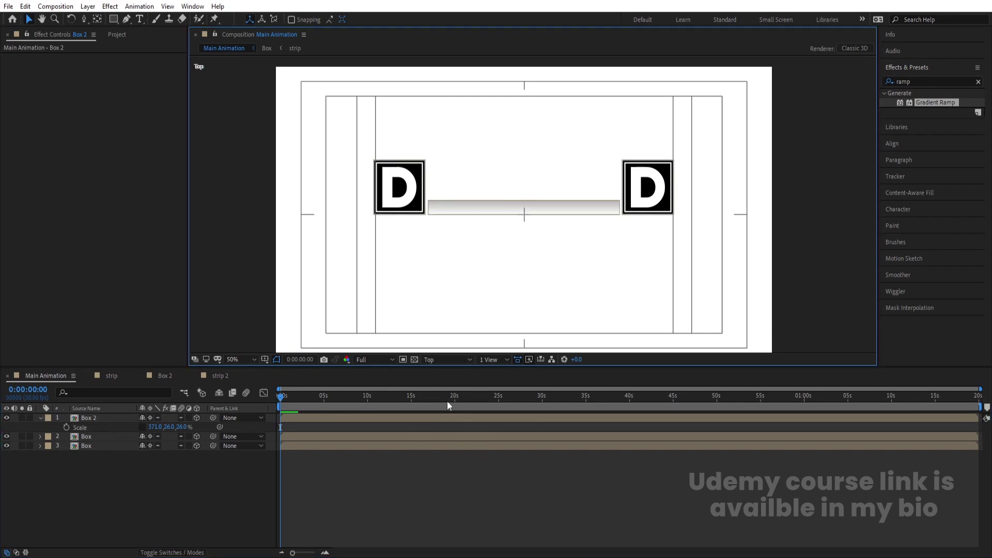
pyautogui.click(524, 217)
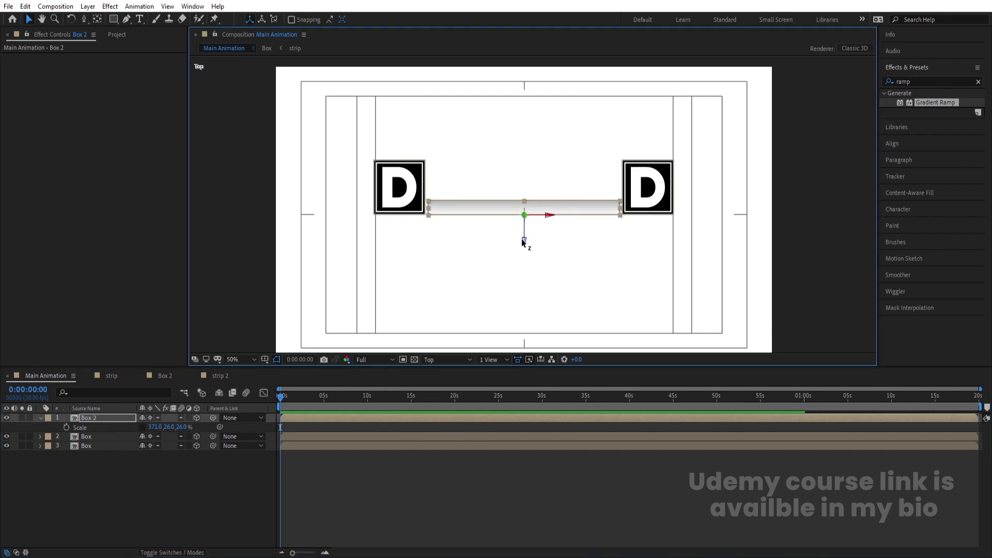
pyautogui.moveTo(527, 243); pyautogui.dragTo(516, 225)
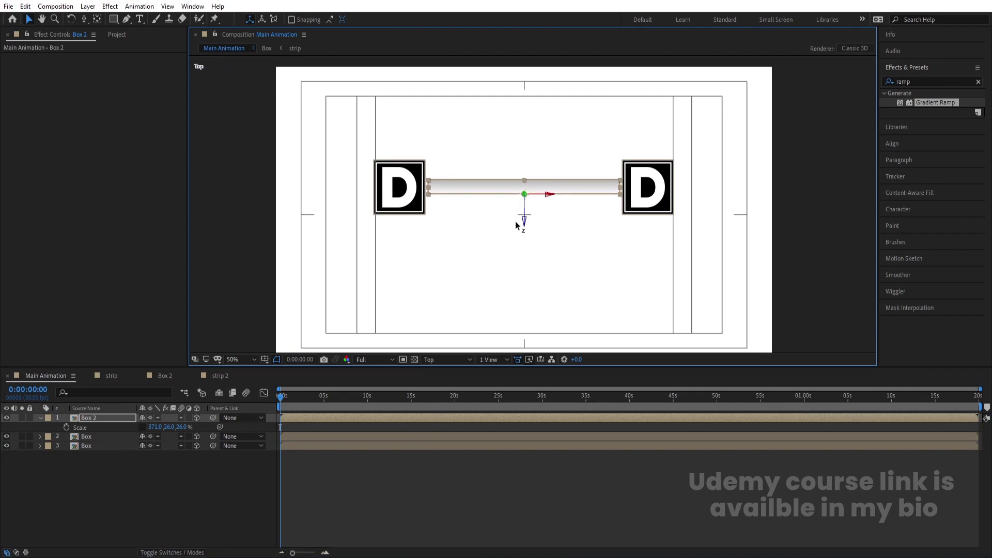
# Step: Set Box 2's X scale to 377% to close the gaps to the D boxes, and fine-tune its Z position
pyautogui.moveTo(155, 427); pyautogui.dragTo(161, 426)
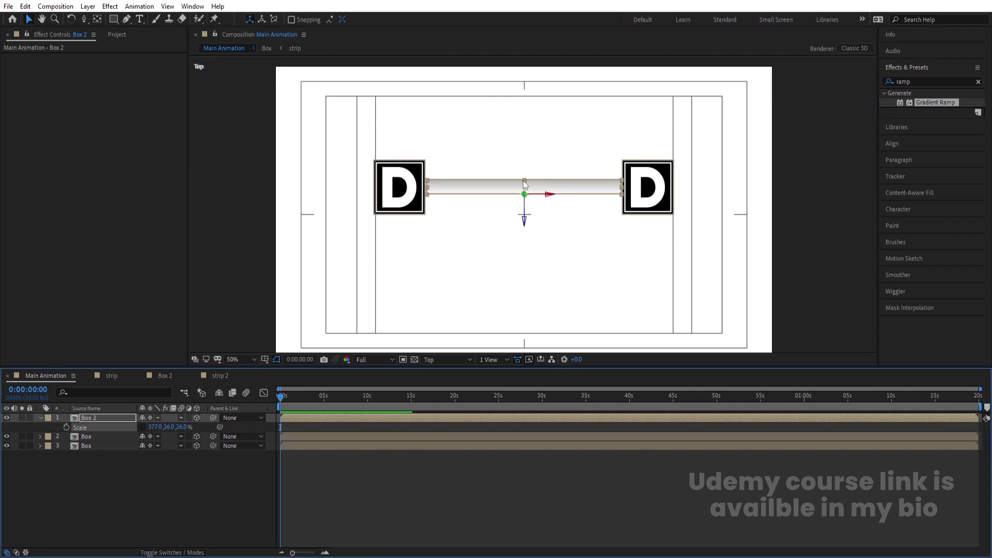
pyautogui.scroll(2, 529, 178)
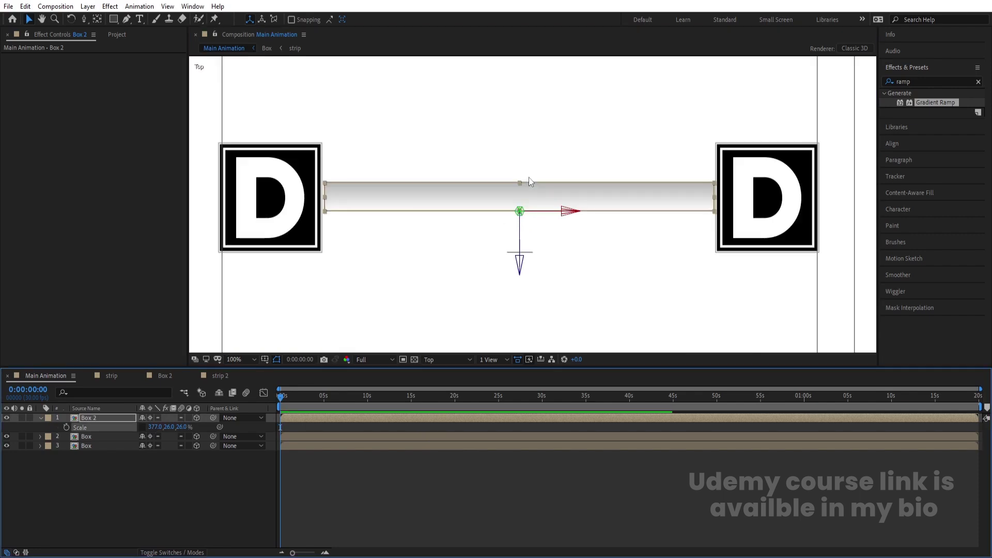
pyautogui.click(518, 208)
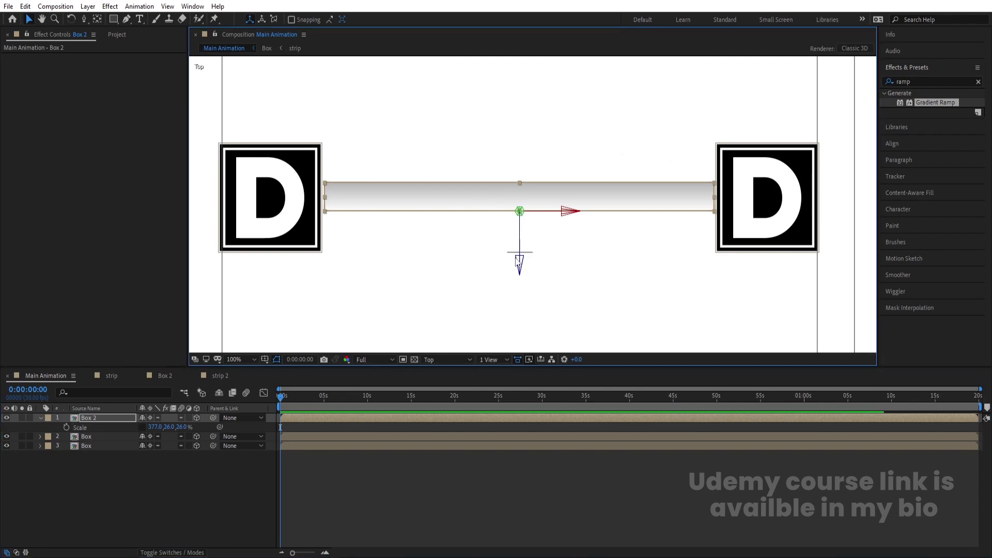
pyautogui.moveTo(519, 258); pyautogui.dragTo(517, 251)
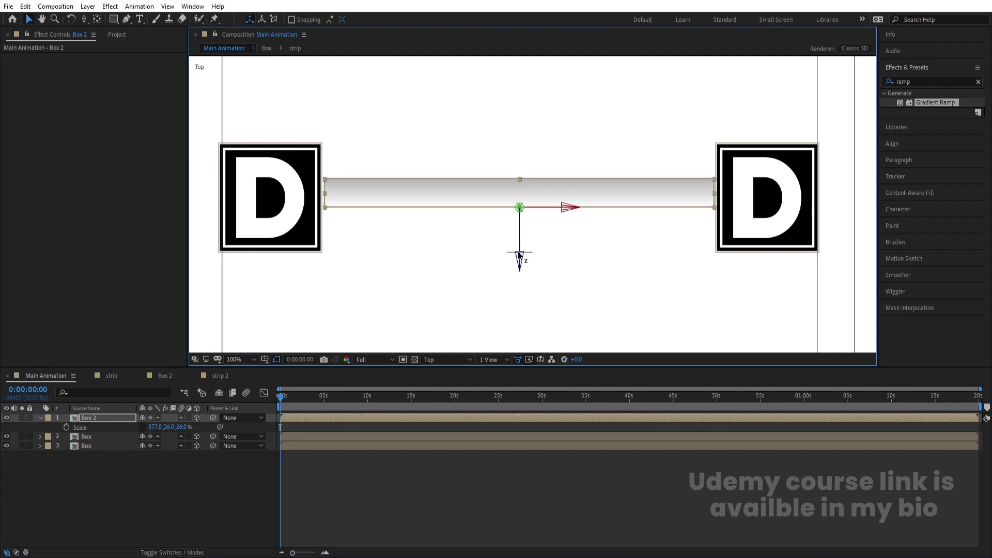
# Step: Center Box 2's anchor point on the bar in the Top view and in the Front view
pyautogui.press('y')
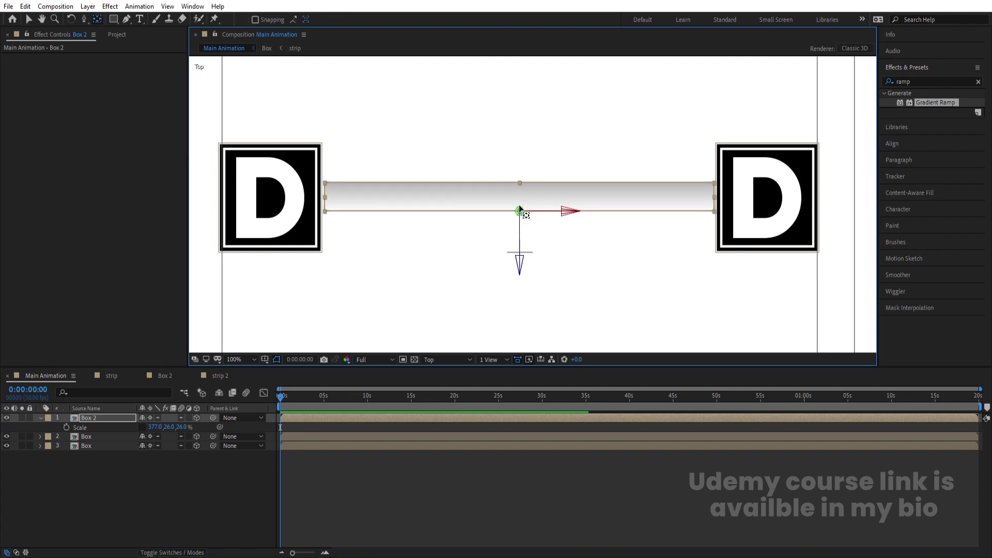
pyautogui.moveTo(520, 215); pyautogui.dragTo(520, 201)
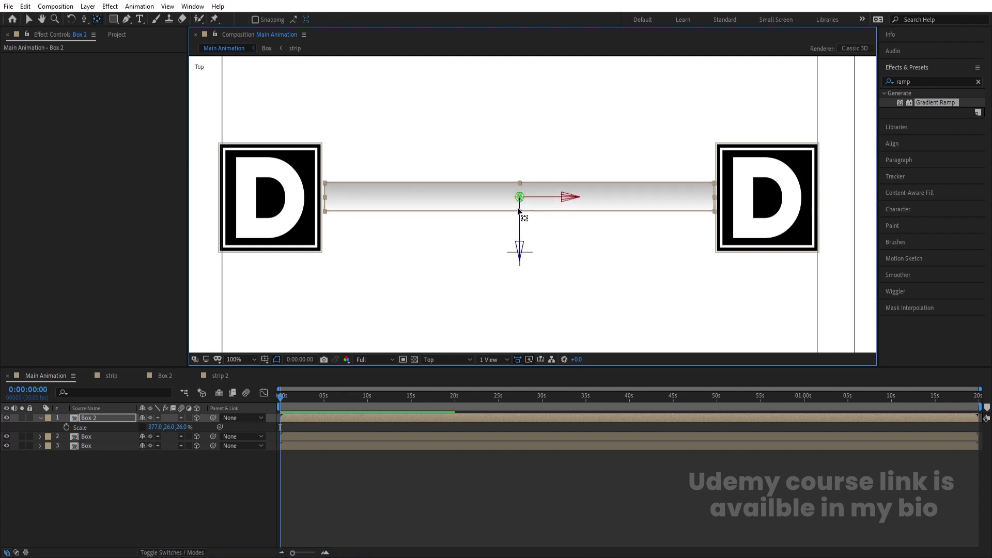
pyautogui.click(445, 361)
pyautogui.click(437, 382)
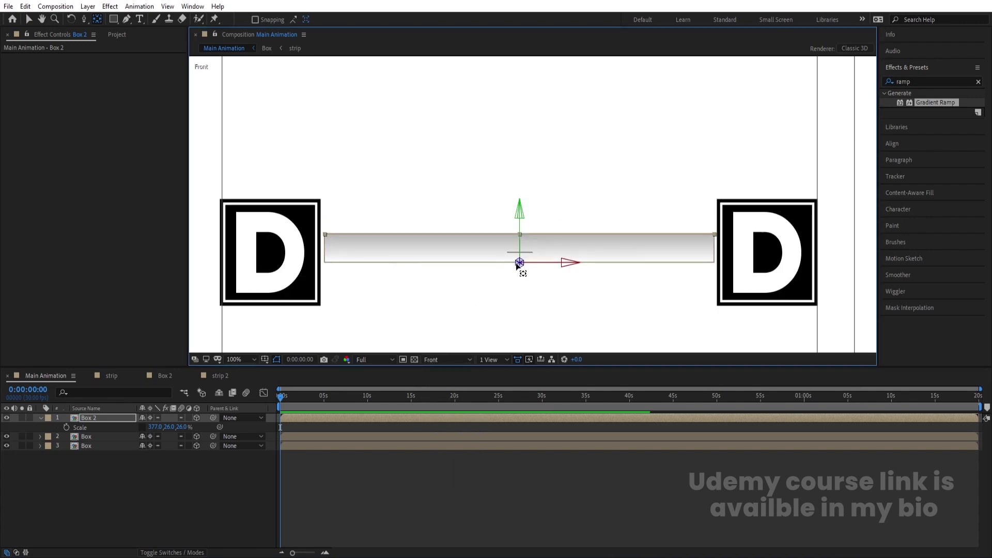
pyautogui.moveTo(519, 270); pyautogui.dragTo(518, 257)
# Step: Re-center Box 2's anchor point along Z in the Top view, and return to Active Camera with the composition fitted
pyautogui.click(445, 360)
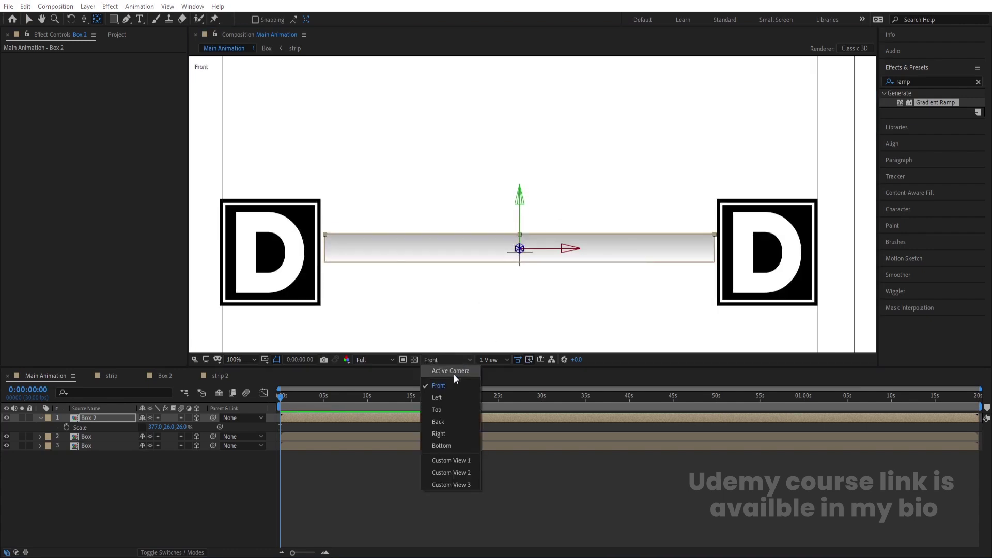
pyautogui.click(448, 373)
pyautogui.click(450, 359)
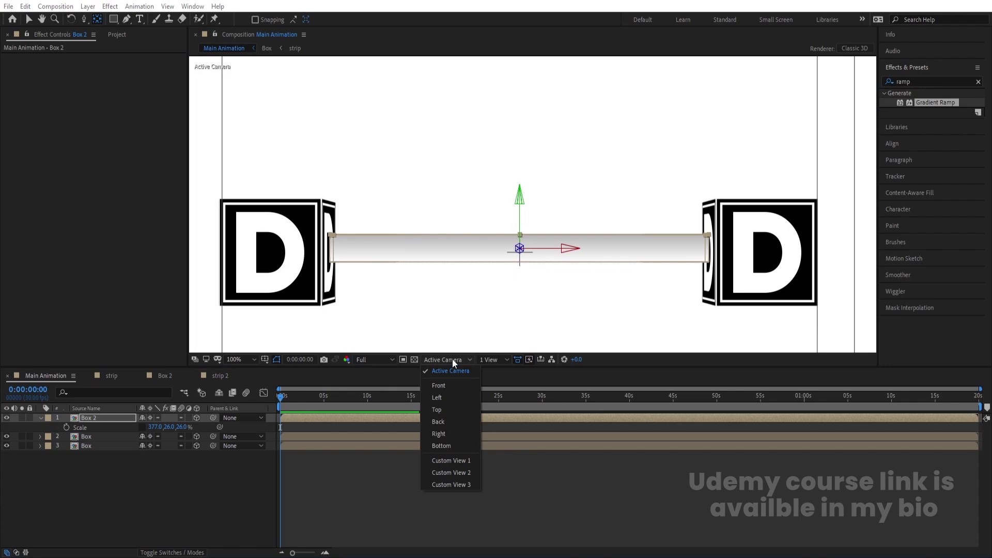
pyautogui.click(442, 407)
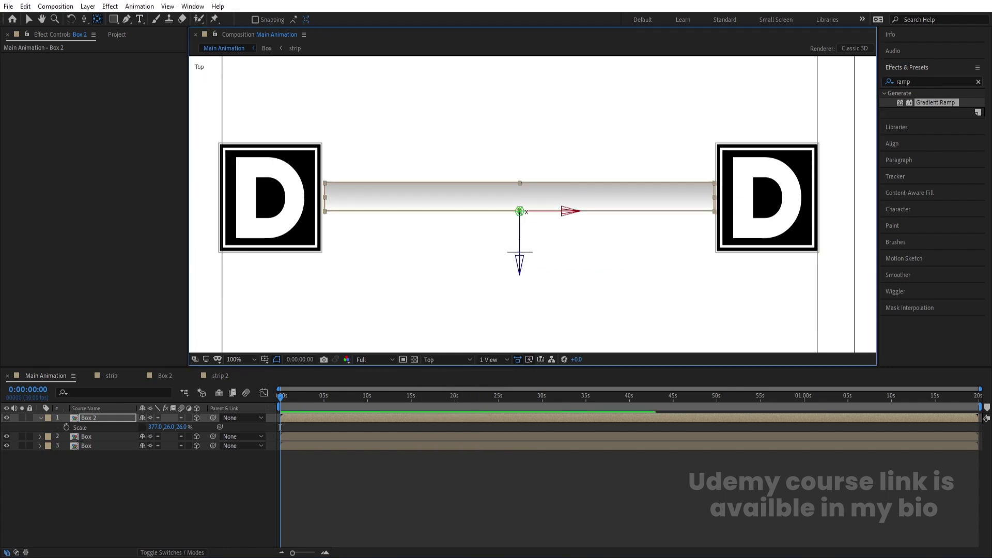
pyautogui.moveTo(520, 211); pyautogui.dragTo(520, 203)
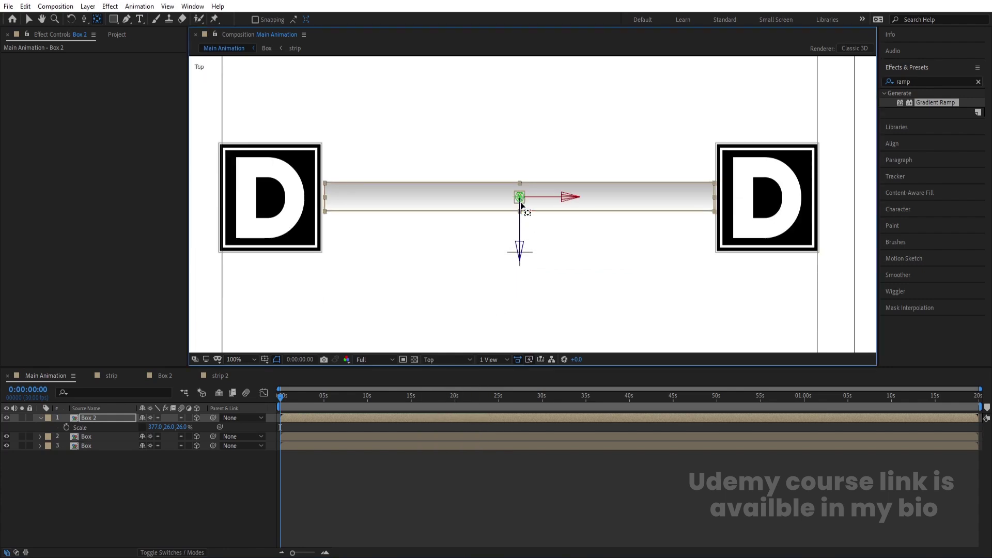
pyautogui.click(447, 361)
pyautogui.click(437, 372)
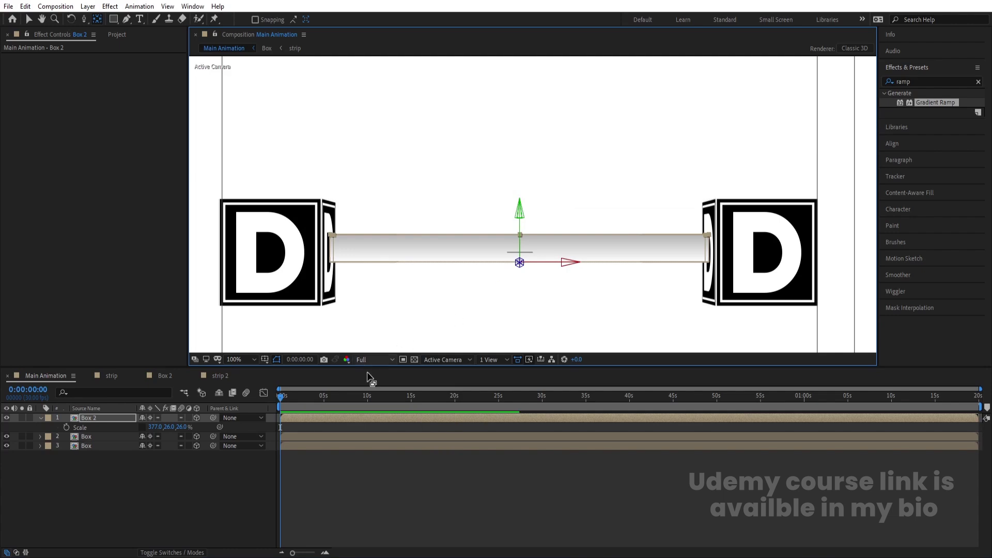
pyautogui.click(237, 360)
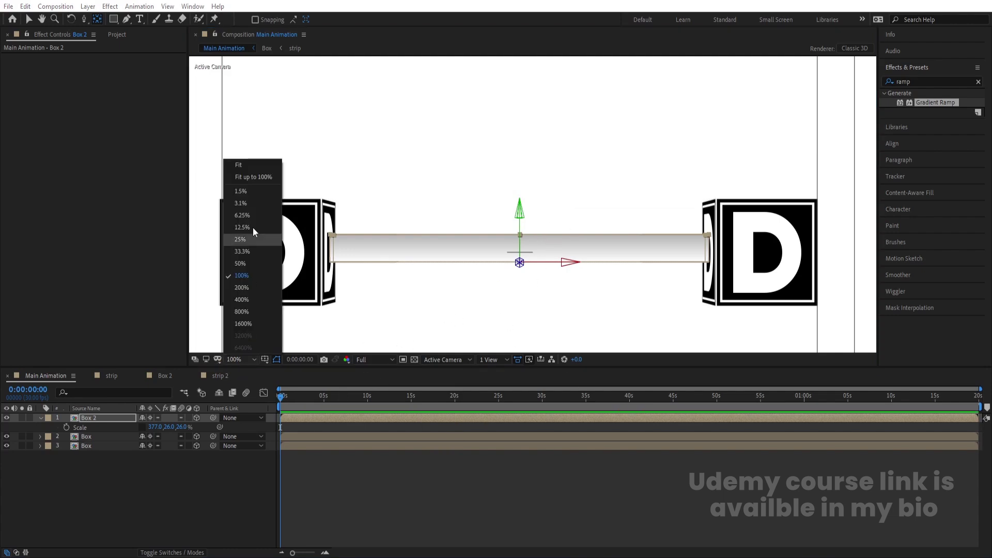
pyautogui.click(250, 164)
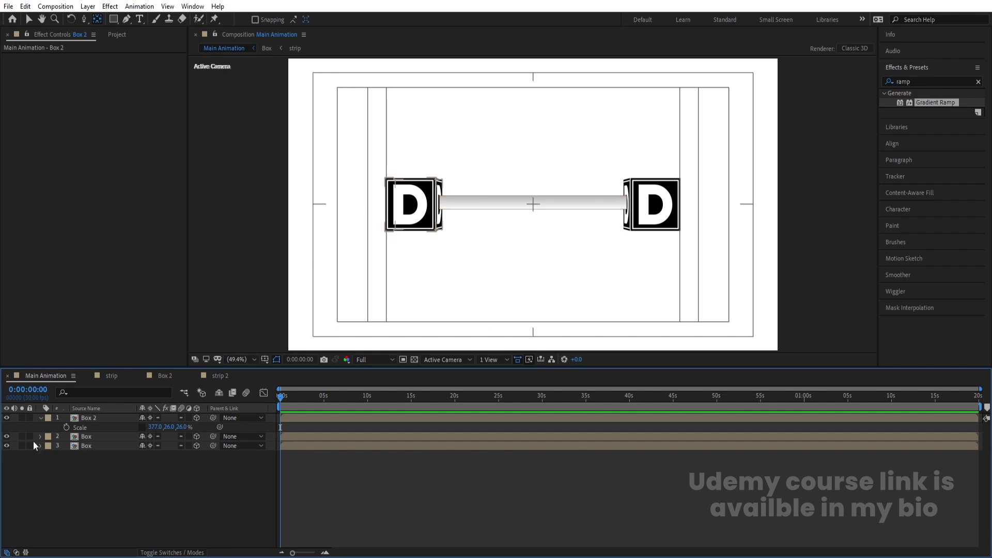
# Step: Parent both D Box layers to Box 2
pyautogui.click(92, 436)
pyautogui.keyDown('shift'); pyautogui.click(171, 446); pyautogui.keyUp('shift')
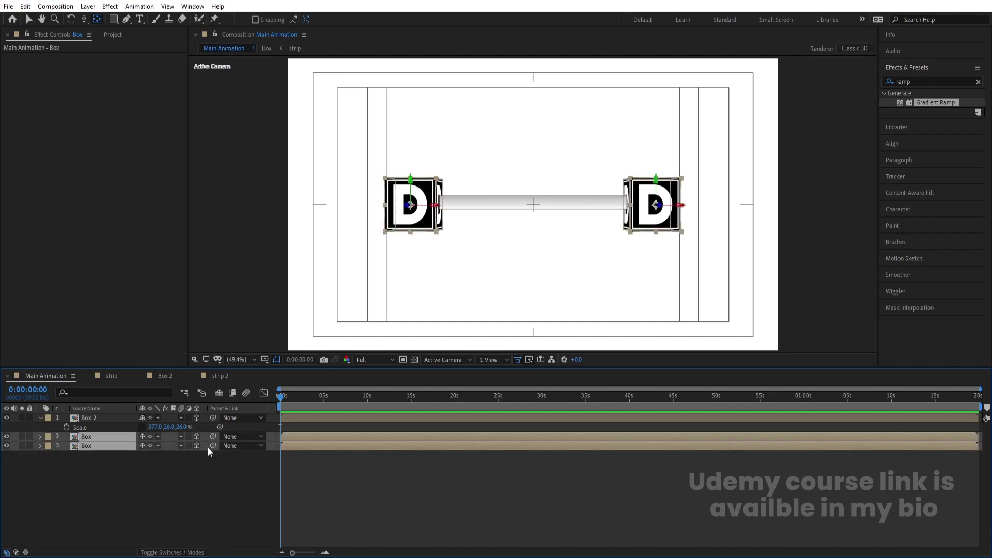
pyautogui.moveTo(212, 436); pyautogui.dragTo(100, 414)
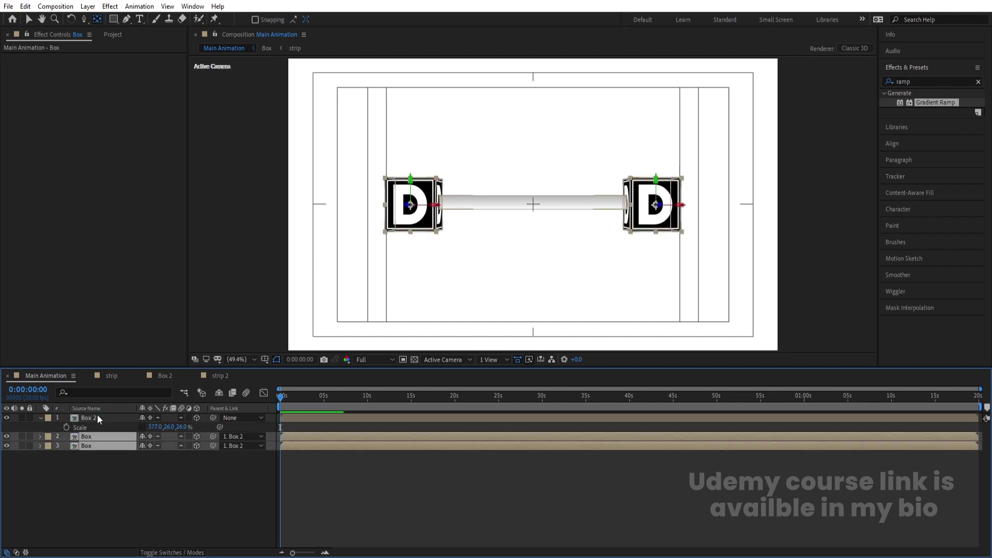
# Step: Keyframe Box 2's Y Rotation from 0° at the start to -1x+0.0° at 5 seconds, and preview the spin
pyautogui.click(97, 416)
pyautogui.press('r')
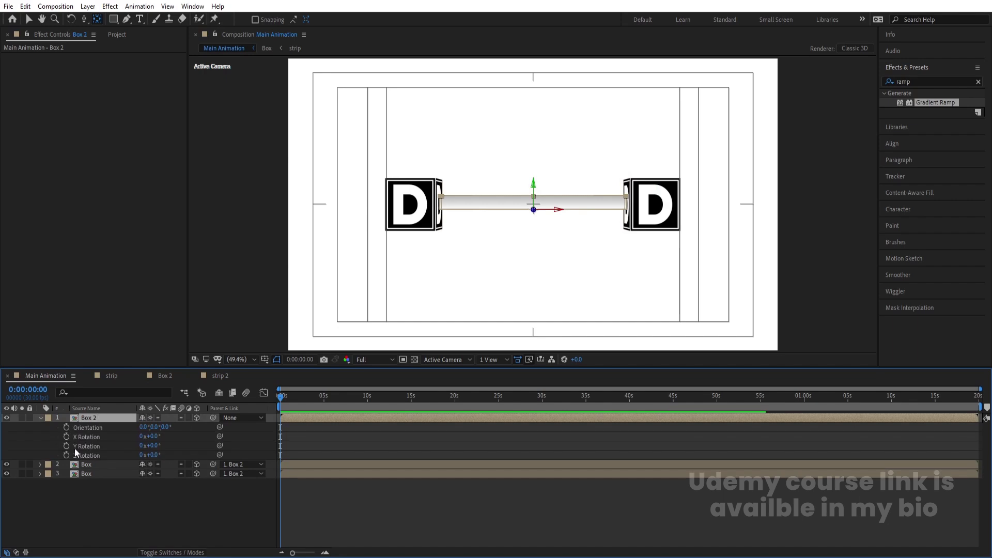
pyautogui.moveTo(148, 445); pyautogui.dragTo(103, 448)
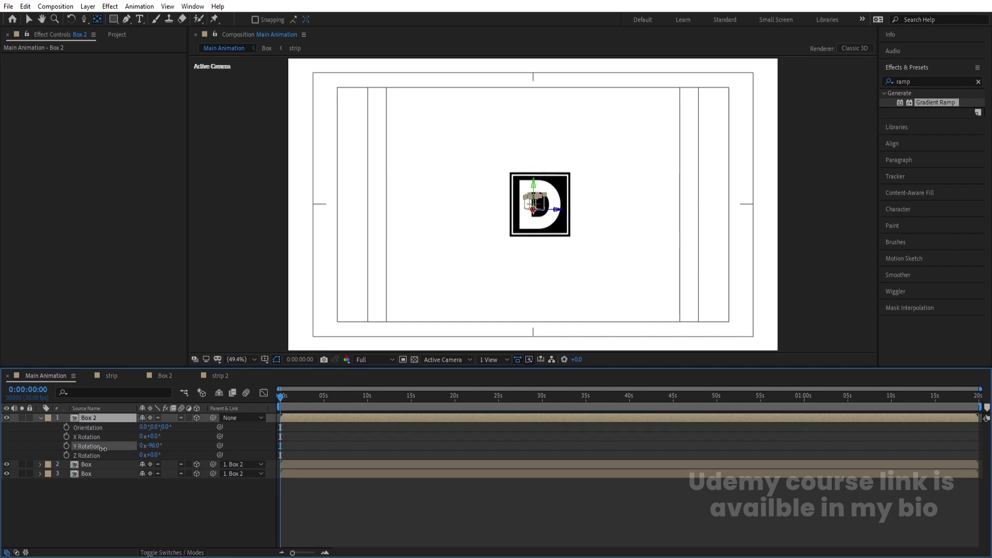
pyautogui.hotkey('ctrl', 'z')
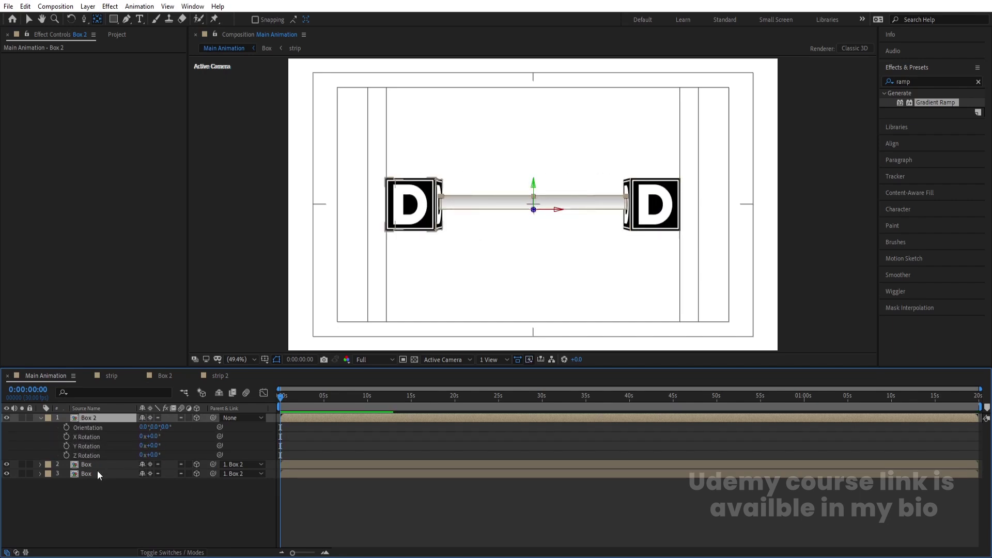
pyautogui.click(69, 446)
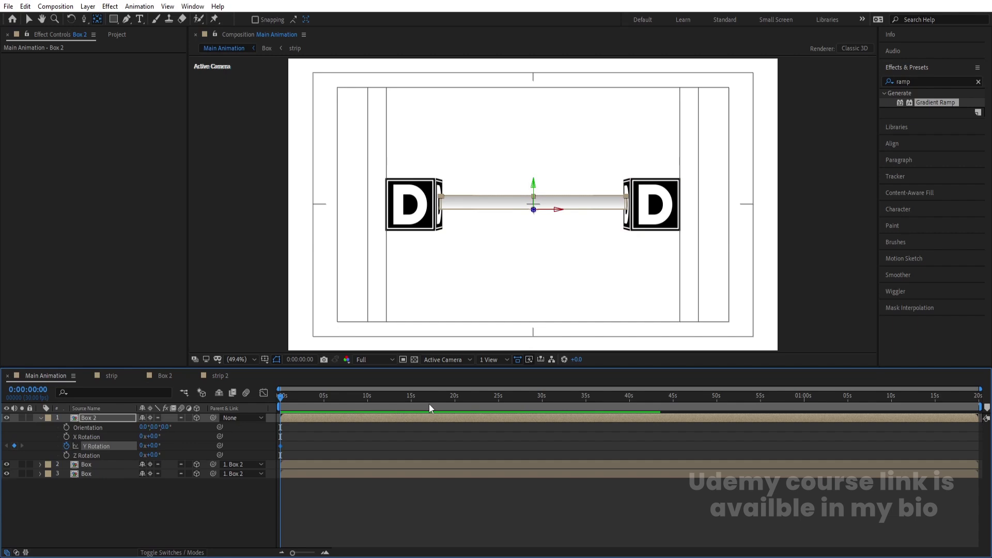
pyautogui.press('=')
pyautogui.press('=')
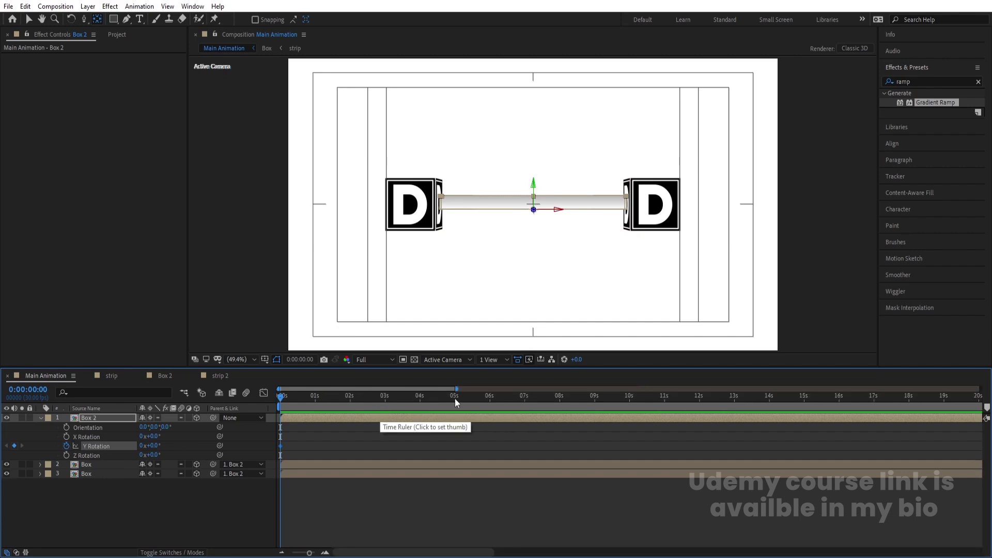
pyautogui.click(455, 399)
pyautogui.click(141, 446)
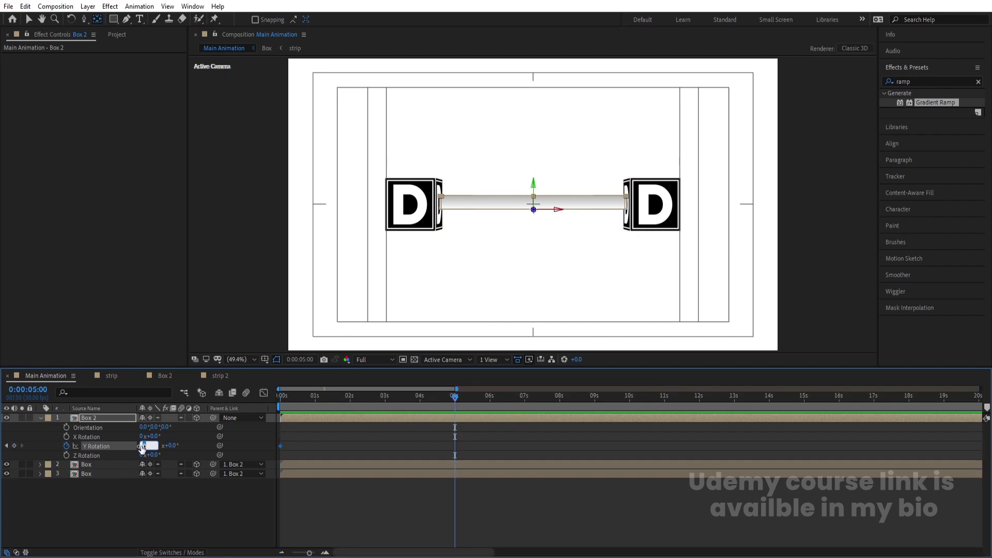
pyautogui.write('-1x+0.0°')
pyautogui.press('space')
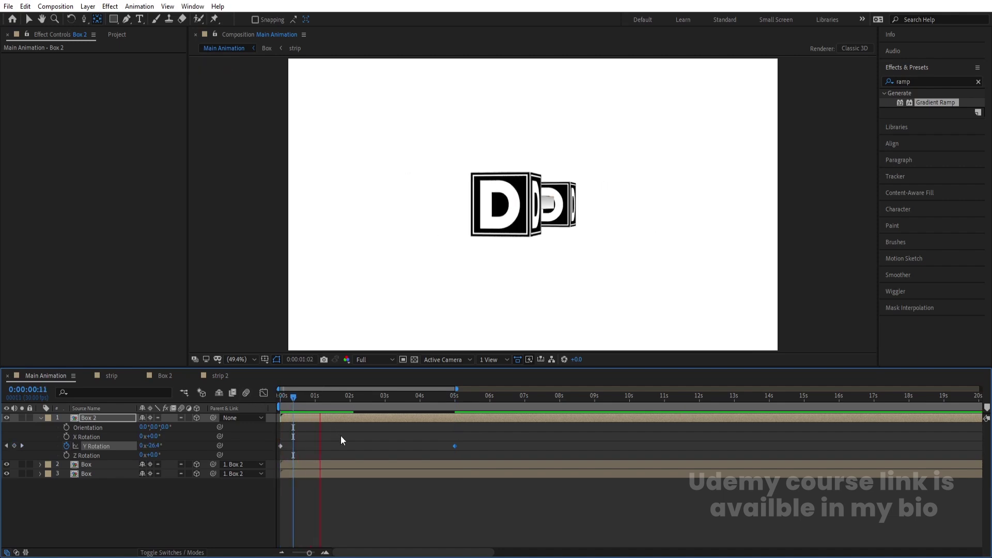
pyautogui.press('space')
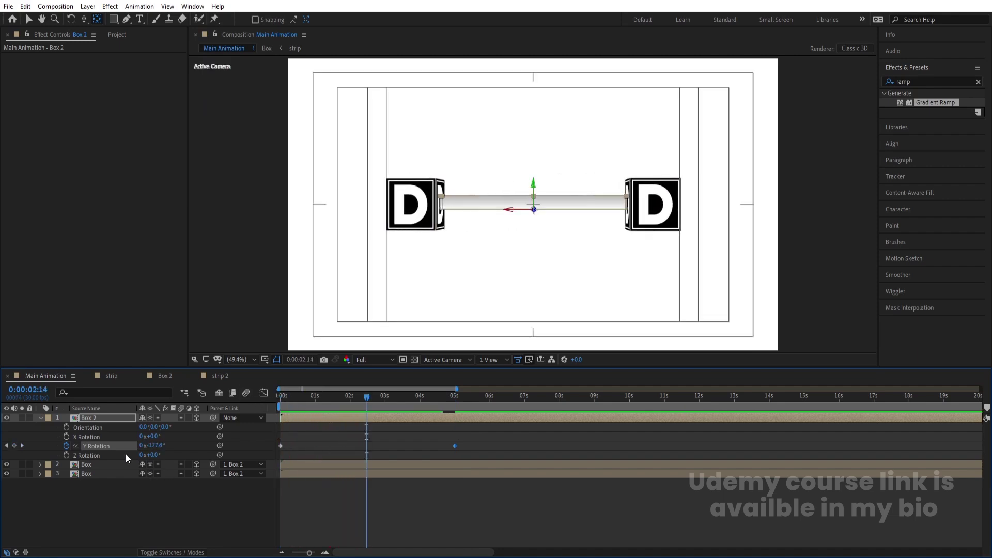
# Step: Add a loopOut() expression to Box 2's Y Rotation
pyautogui.keyDown('alt'); pyautogui.click(67, 448); pyautogui.keyUp('alt')
pyautogui.write('loo')
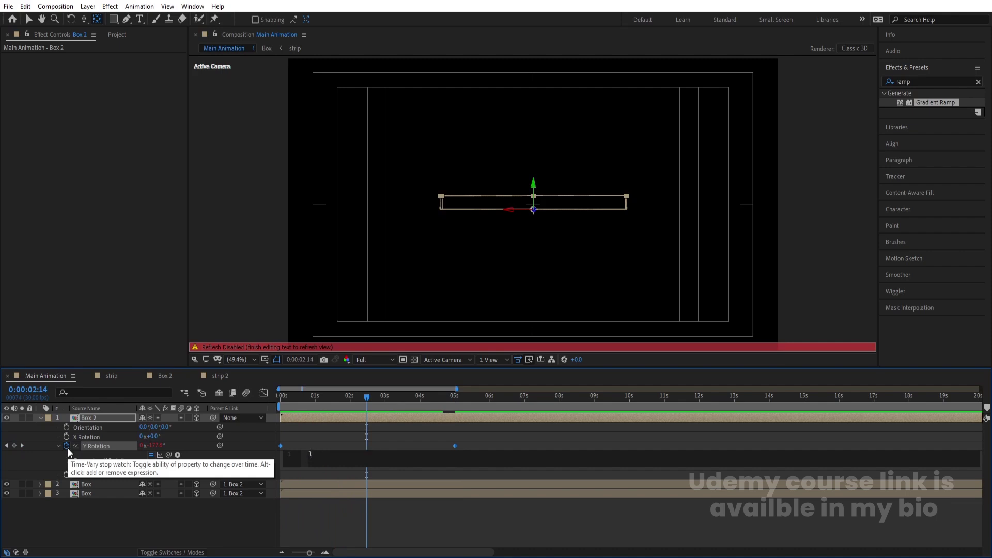
pyautogui.press('Down')
pyautogui.press('Down')
pyautogui.press('Down')
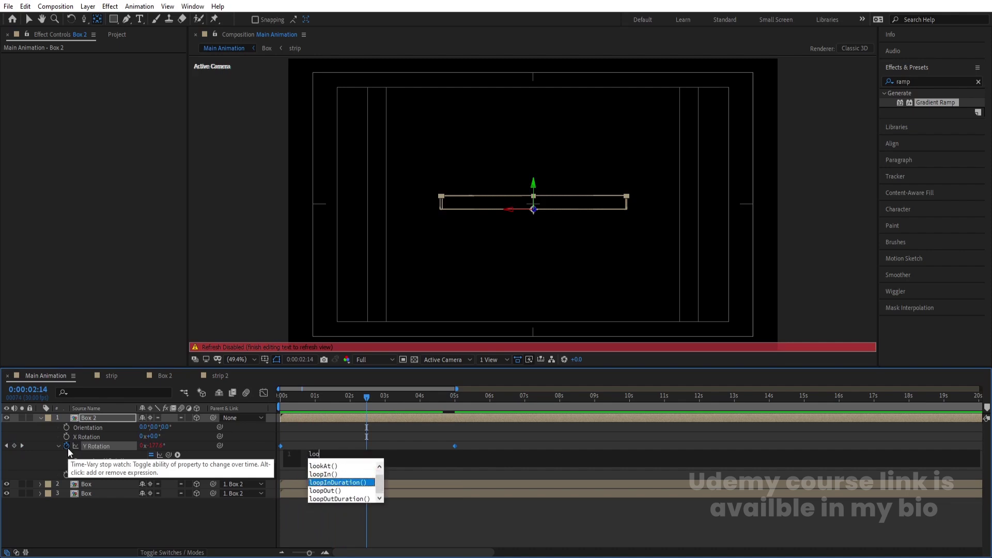
pyautogui.press('Return')
pyautogui.click(289, 437)
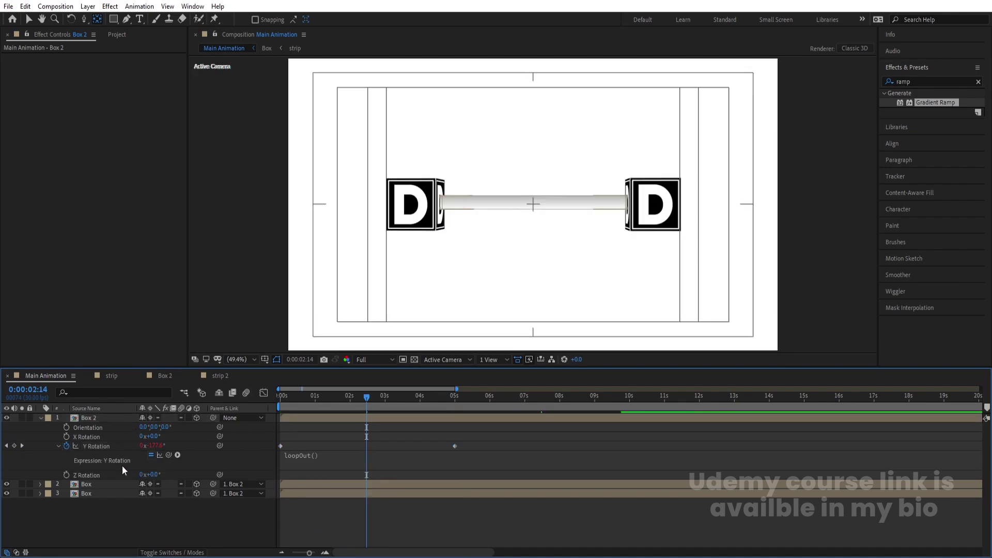
# Step: Pre-compose Box 2 and both Box layers into a new composition named Rotate
pyautogui.keyDown('shift'); pyautogui.click(132, 497); pyautogui.keyUp('shift')
pyautogui.hotkey('ctrl', 'shift', 'c')
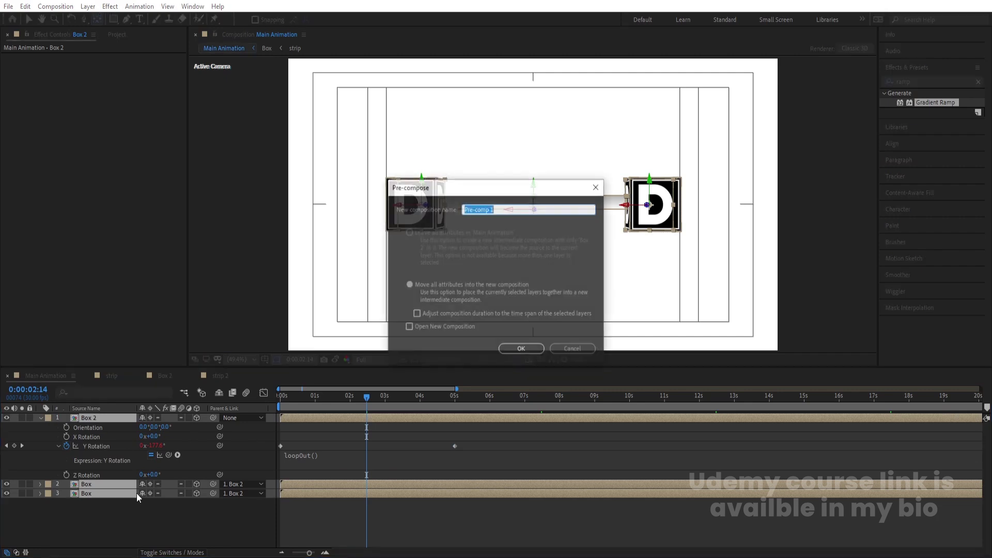
pyautogui.write('Rotate')
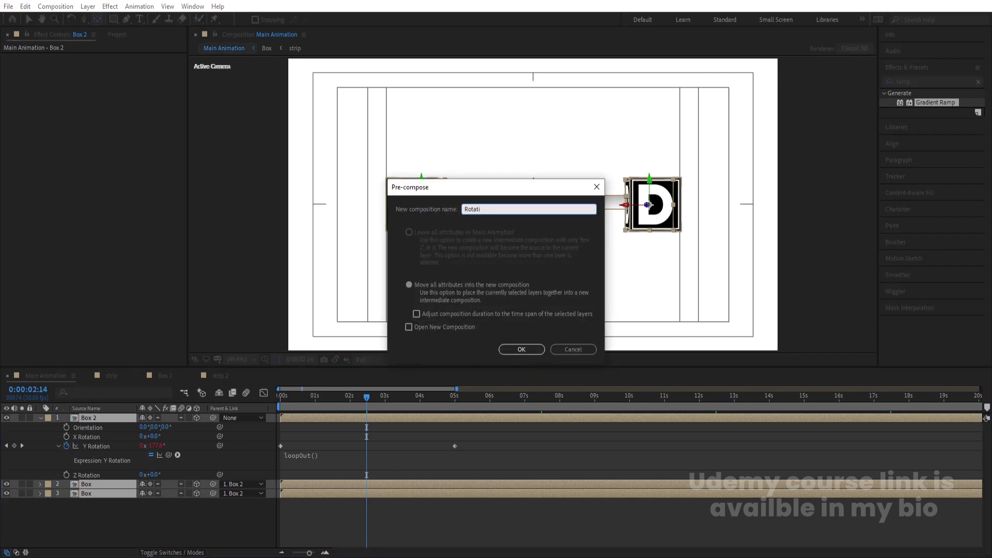
pyautogui.press('Return')
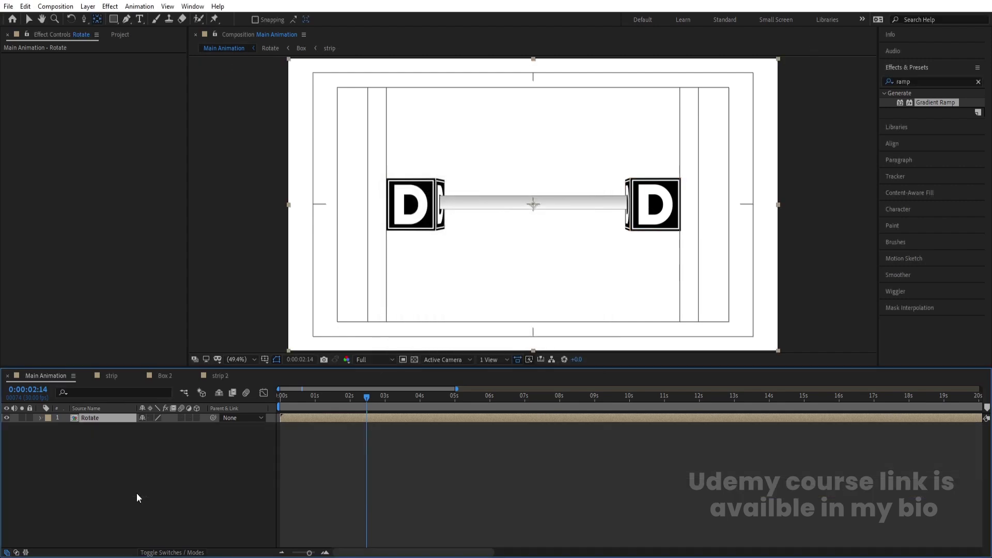
# Step: Return to time 0 and enable collapse transformations and 3D for the Rotate layer
pyautogui.moveTo(309, 402); pyautogui.dragTo(135, 408)
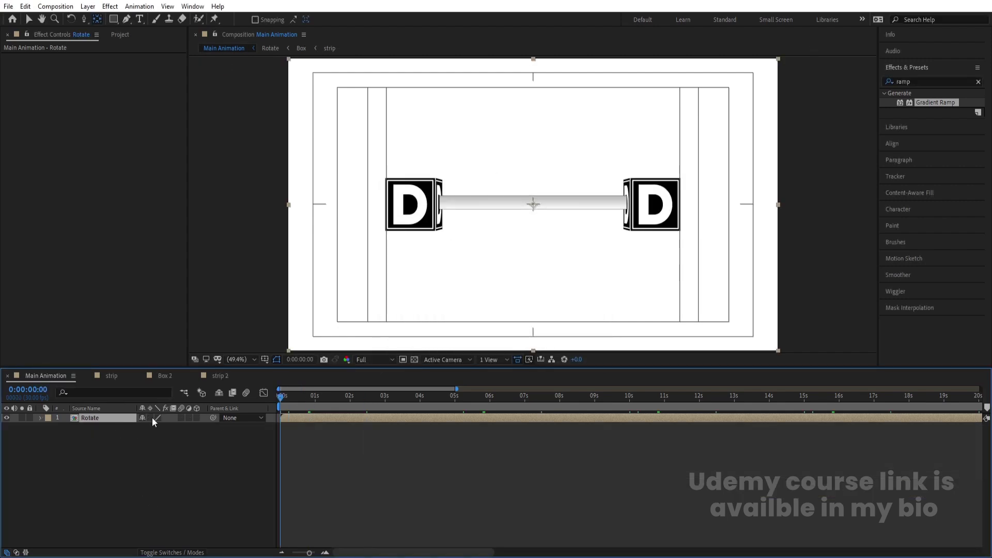
pyautogui.click(152, 417)
pyautogui.click(197, 417)
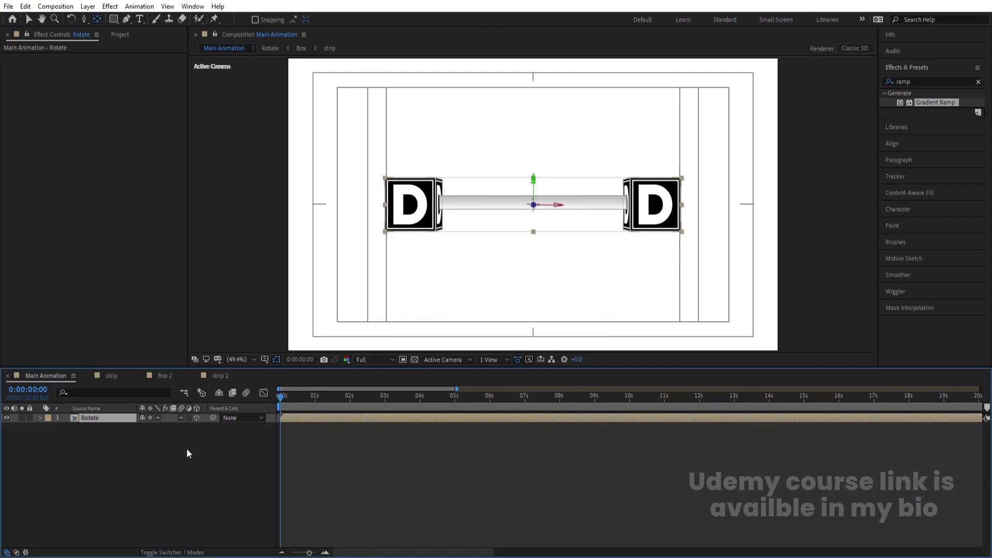
# Step: Try the Rotate layer's scale at 20%, and set it to 30%
pyautogui.press('s')
pyautogui.click(155, 427)
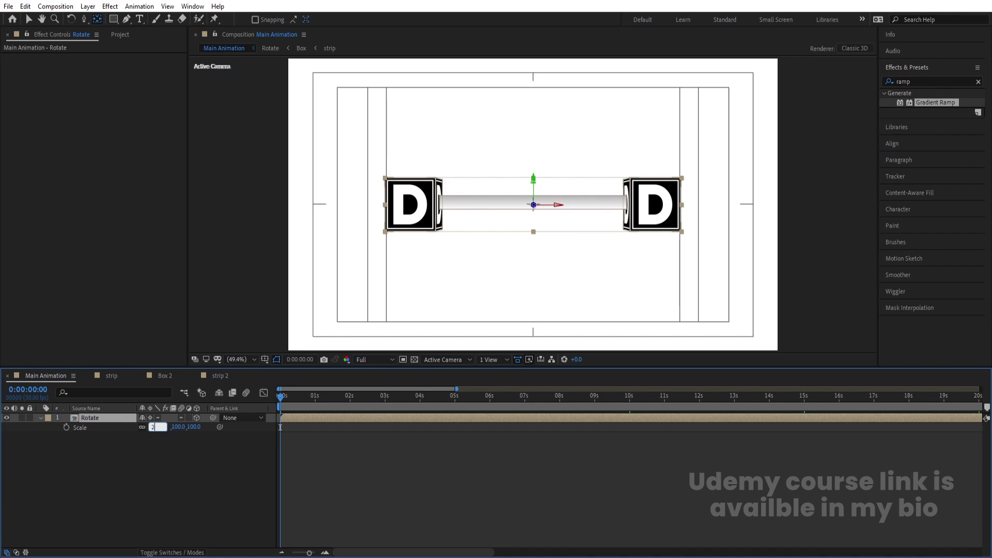
pyautogui.write('20')
pyautogui.press('Return')
pyautogui.click(160, 467)
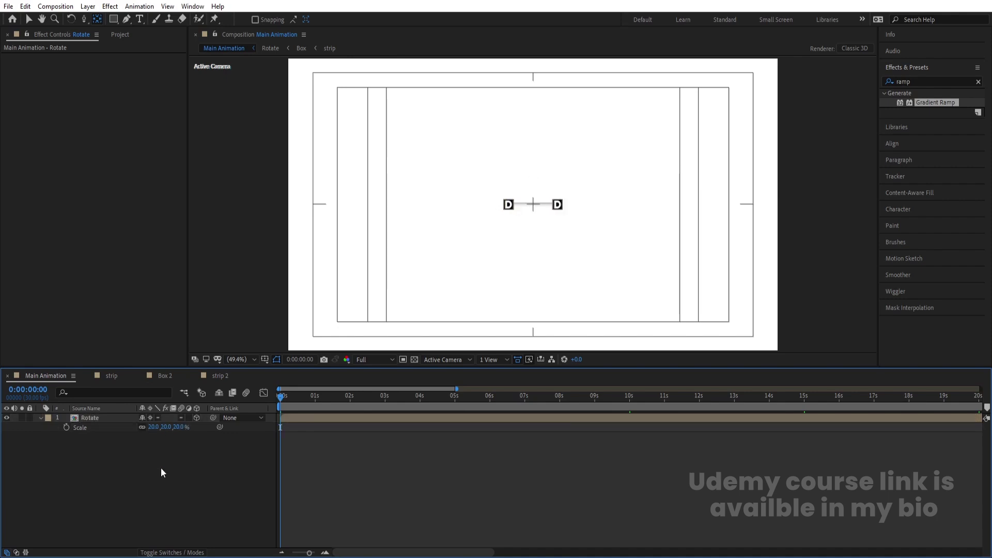
pyautogui.click(153, 427)
pyautogui.write('30')
pyautogui.press('Return')
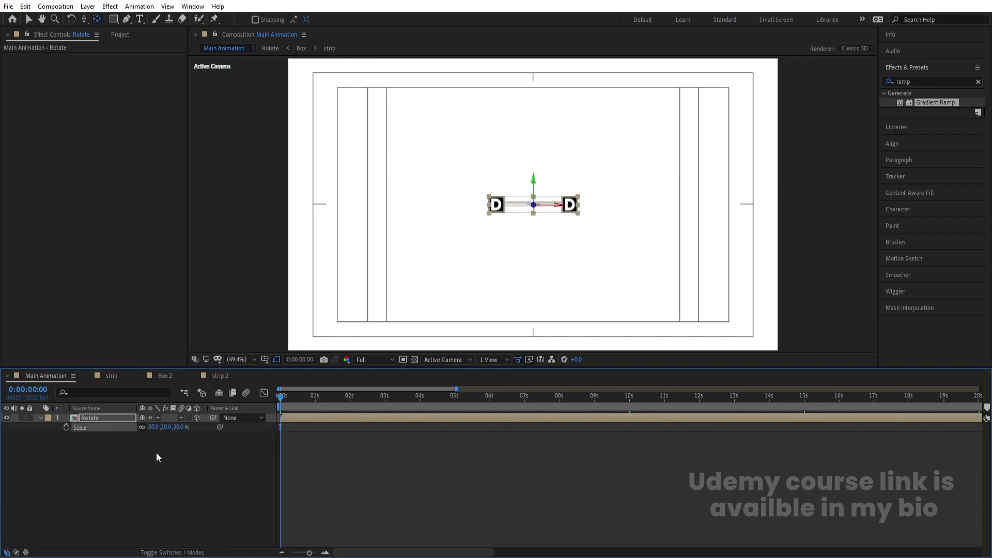
pyautogui.click(156, 451)
# Step: Move the Rotate layer straight up to the top edge of the composition and switch to the Front view
pyautogui.click(101, 420)
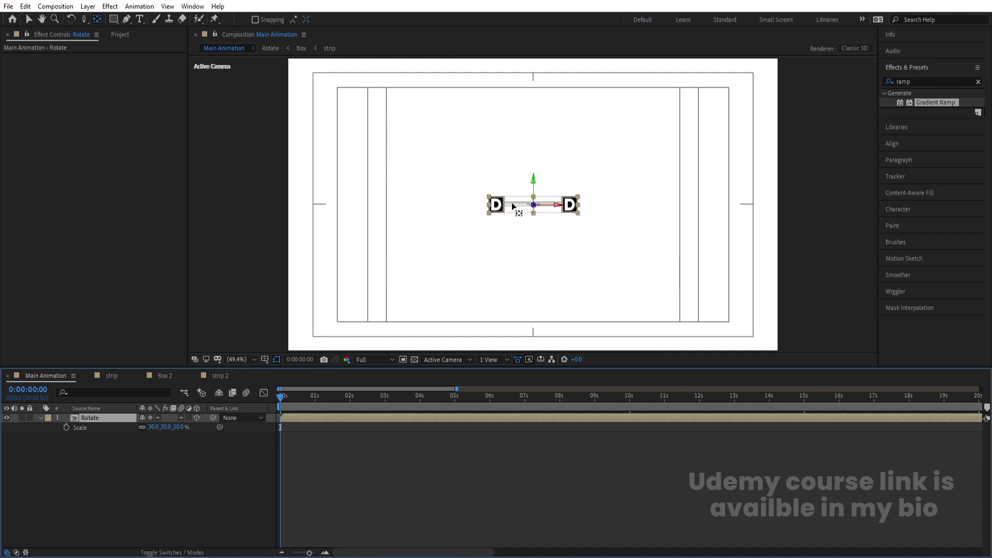
pyautogui.press('v')
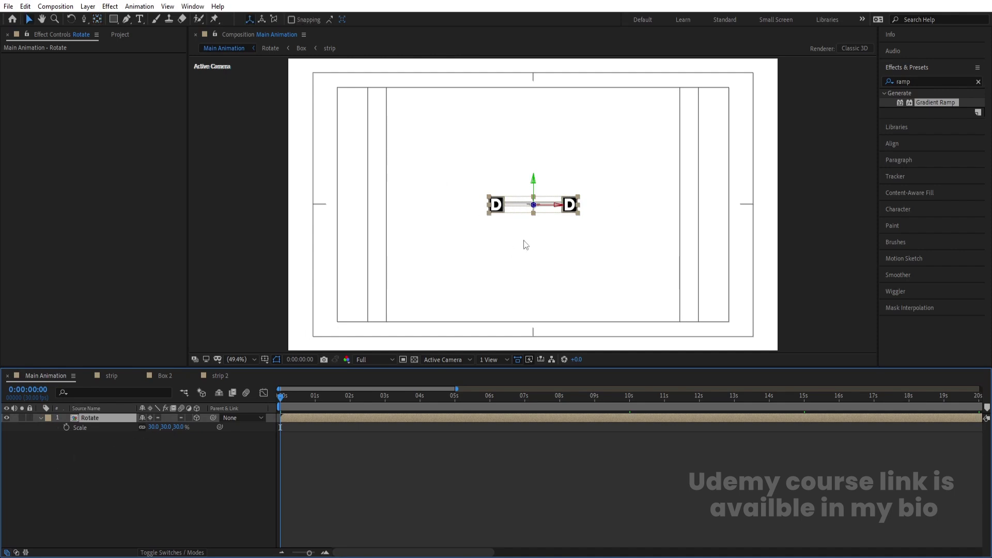
pyautogui.moveTo(525, 211); pyautogui.dragTo(526, 72)
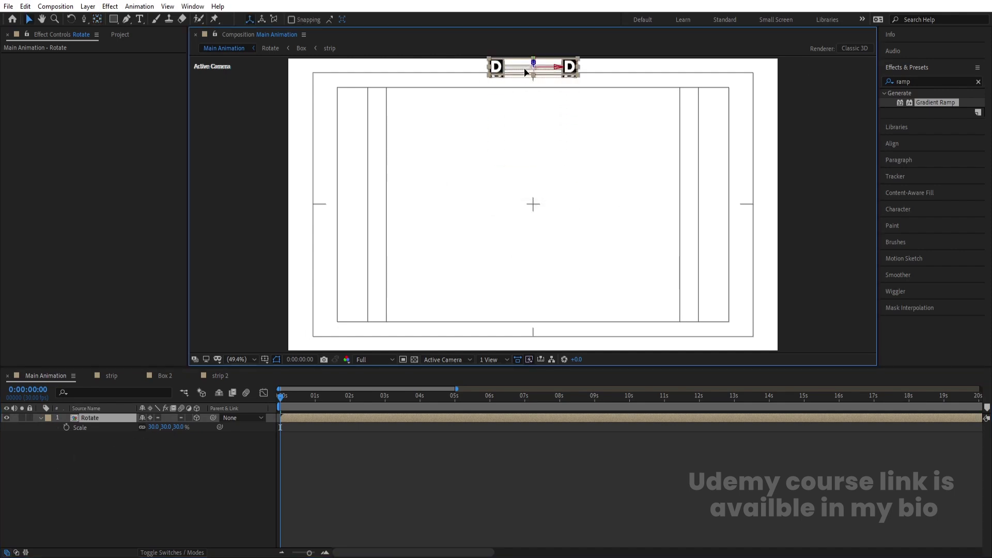
pyautogui.press('Return')
pyautogui.click(462, 359)
pyautogui.click(453, 388)
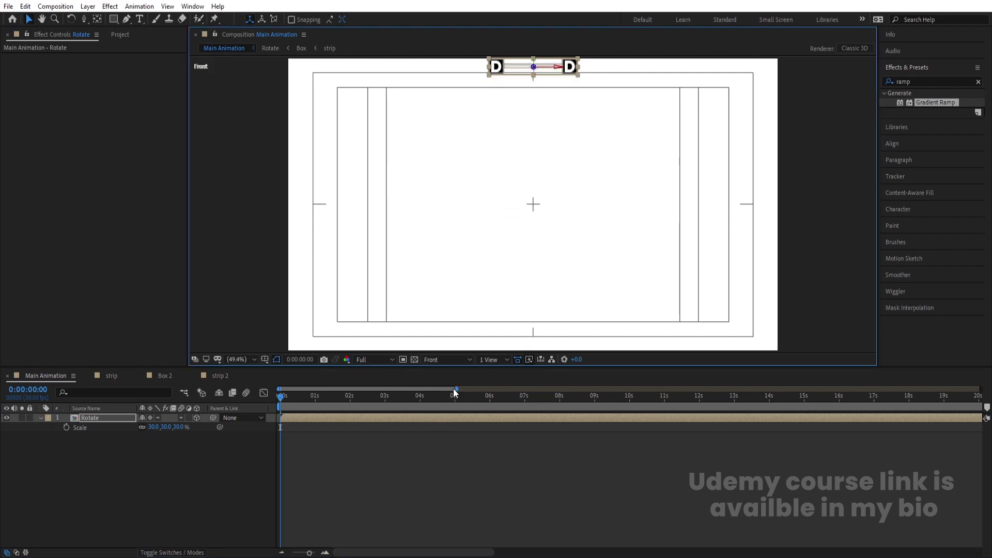
# Step: Set the Rotate layer's scale to 25%
pyautogui.scroll(4, 535, 66)
pyautogui.moveTo(513, 102); pyautogui.dragTo(513, 291)
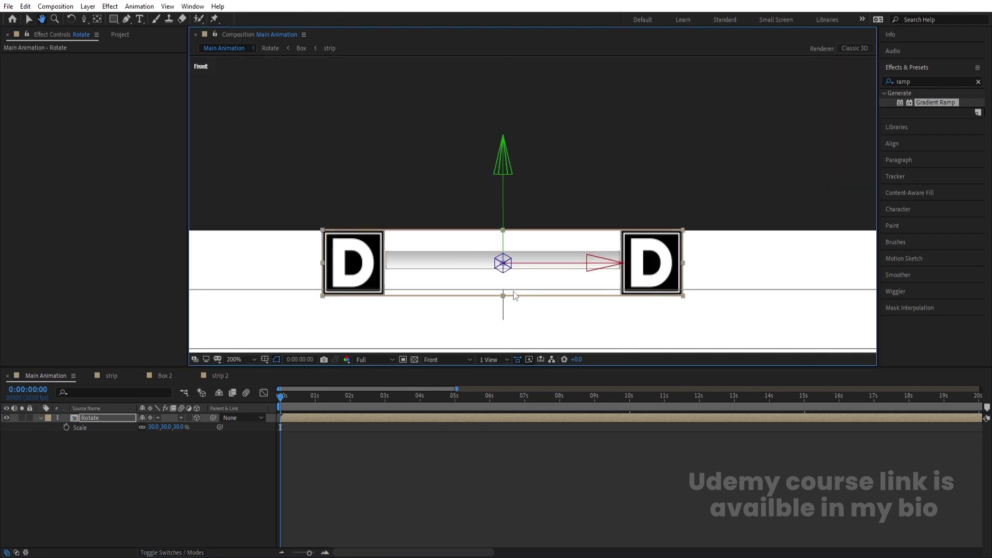
pyautogui.click(154, 428)
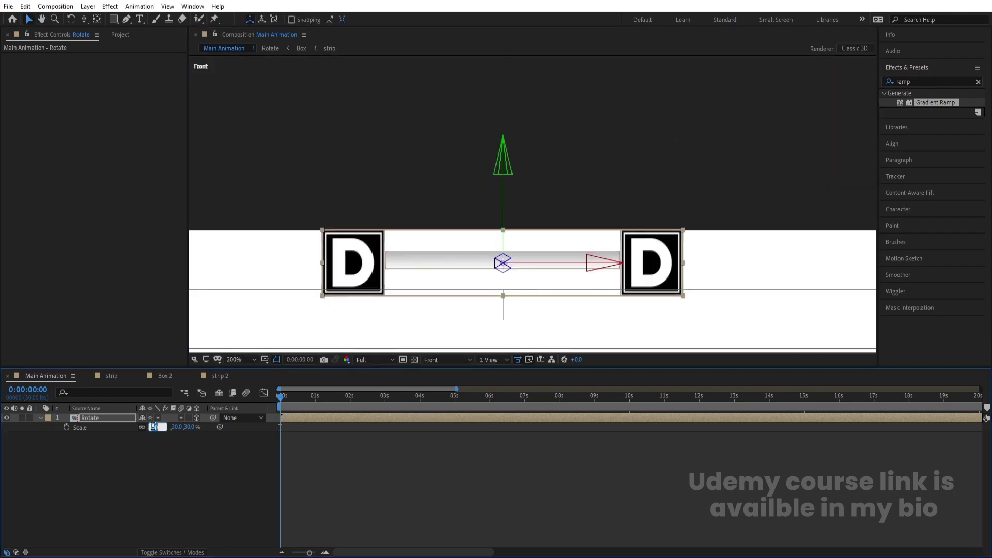
pyautogui.press('Return')
pyautogui.click(364, 309)
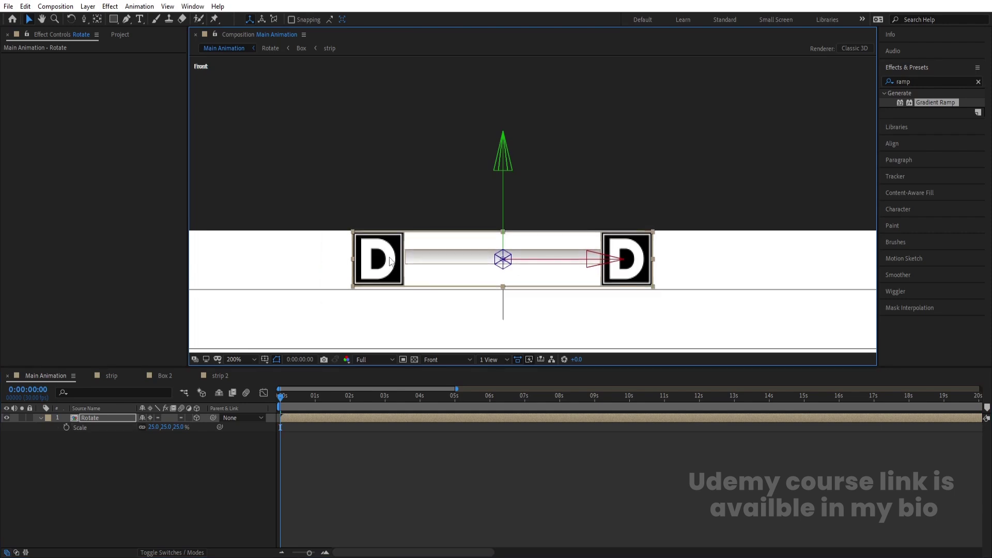
# Step: Set the Rotate layer's Y position to 25 so it sits flush with the composition's top edge
pyautogui.press('p')
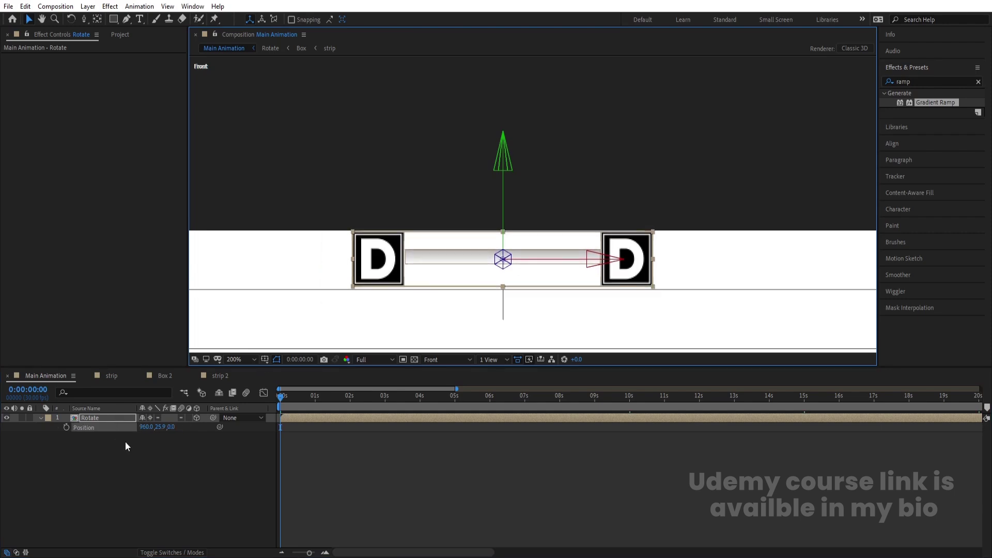
pyautogui.click(158, 432)
pyautogui.write('25')
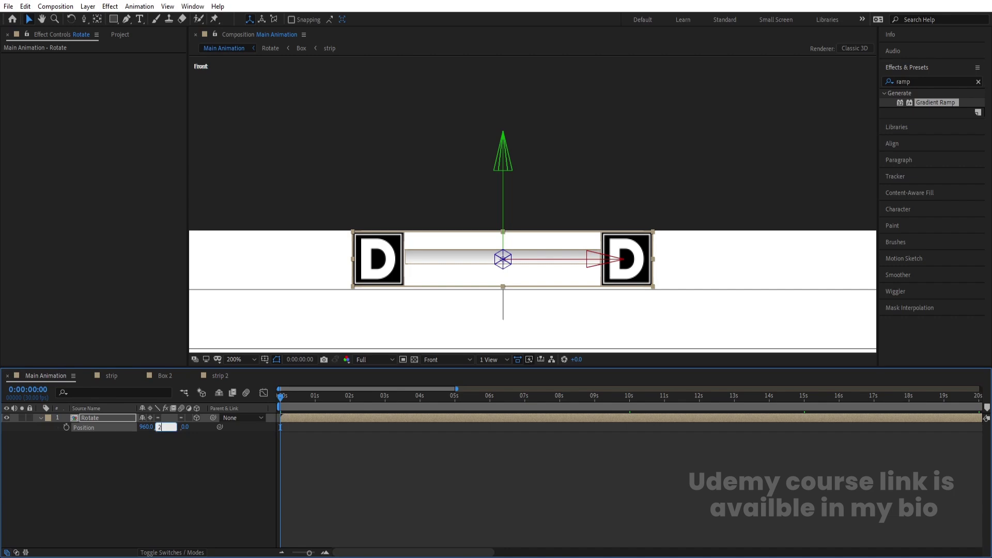
pyautogui.press('Return')
pyautogui.click(154, 455)
# Step: Duplicate the Rotate layer and place the lower copy directly beneath the original at Y position 75
pyautogui.click(99, 418)
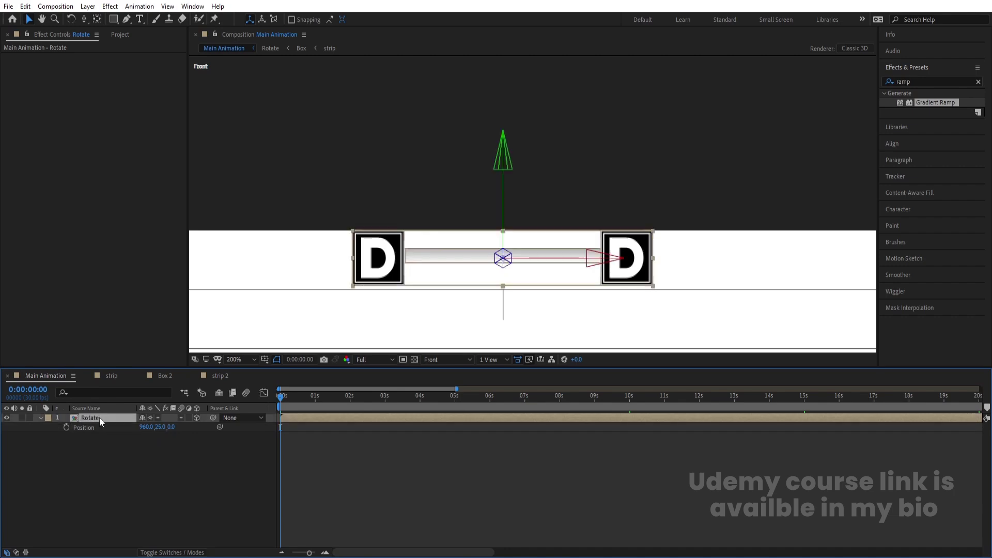
pyautogui.hotkey('ctrl', 'd')
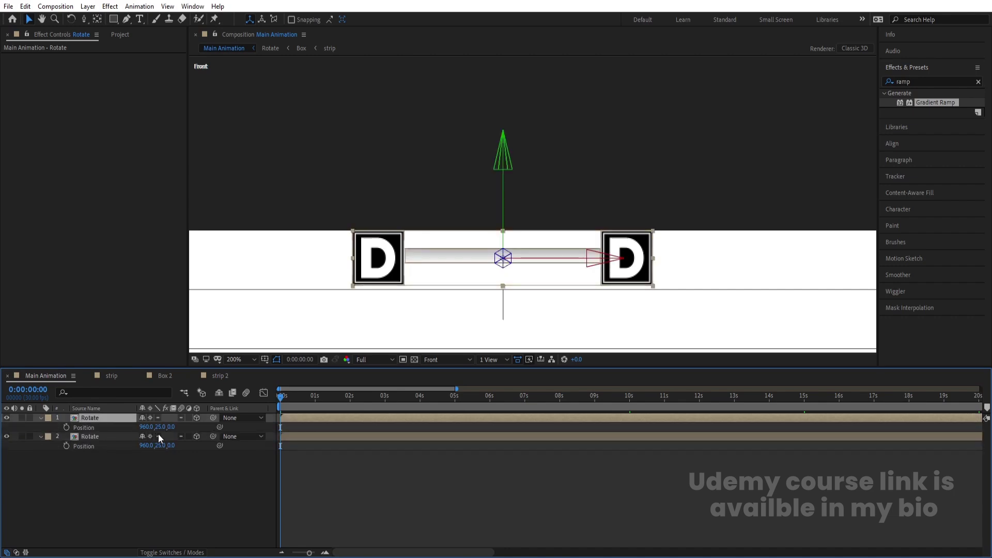
pyautogui.click(100, 437)
pyautogui.moveTo(157, 446); pyautogui.dragTo(178, 453)
pyautogui.press('Down')
pyautogui.press('Down')
pyautogui.press('Down')
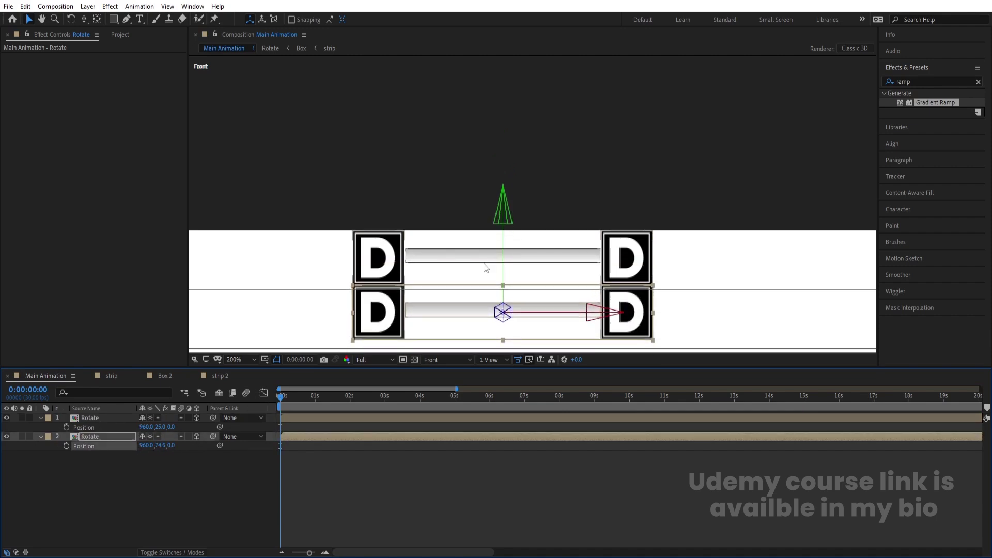
pyautogui.click(157, 446)
pyautogui.write('75')
pyautogui.press('Return')
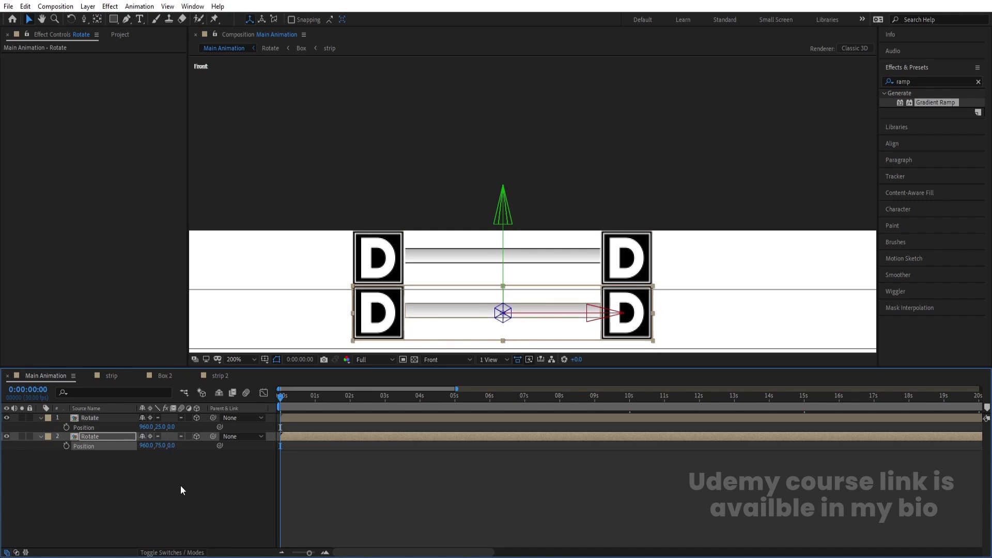
# Step: Delete the lower Rotate copy
pyautogui.click(180, 485)
pyautogui.click(104, 436)
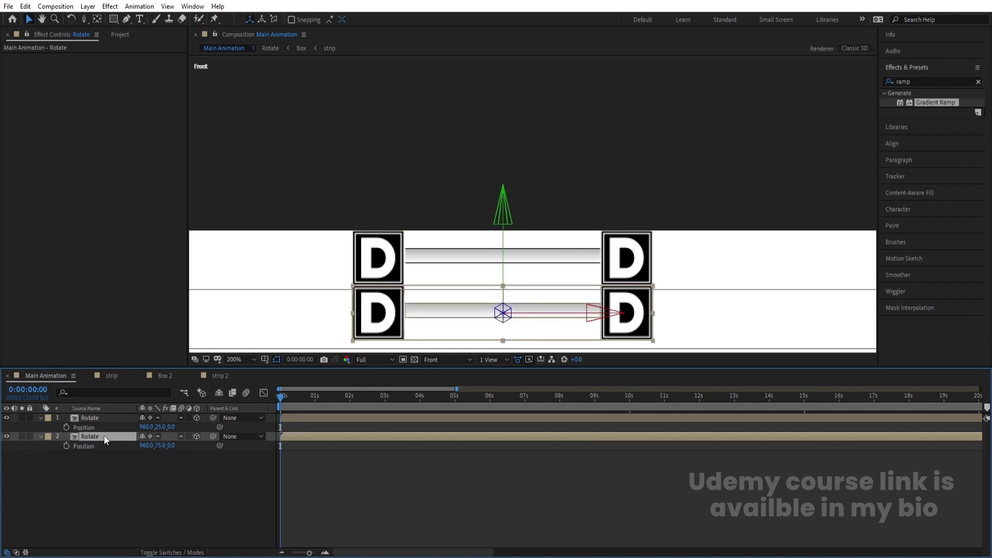
pyautogui.press('Delete')
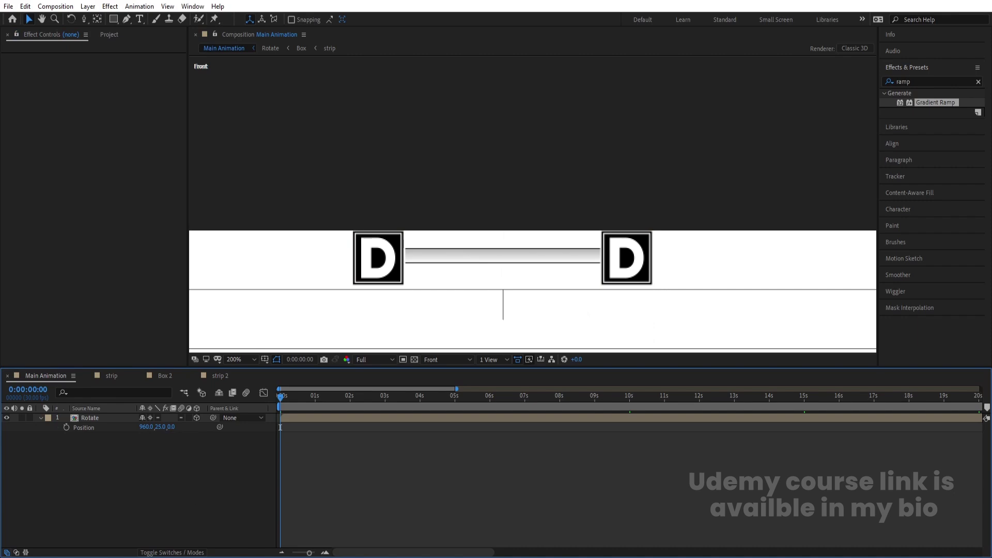
# Step: Open Calculator, work out the row spacing as 75 - 25, and close it
pyautogui.press('super')
pyautogui.write('calc')
pyautogui.press('Return')
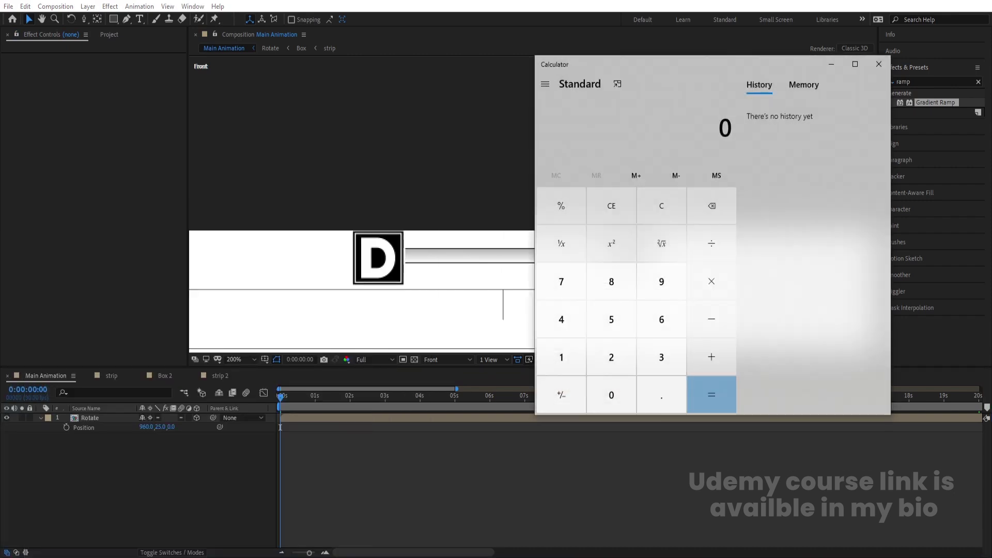
pyautogui.write('75 - 25')
pyautogui.press('Return')
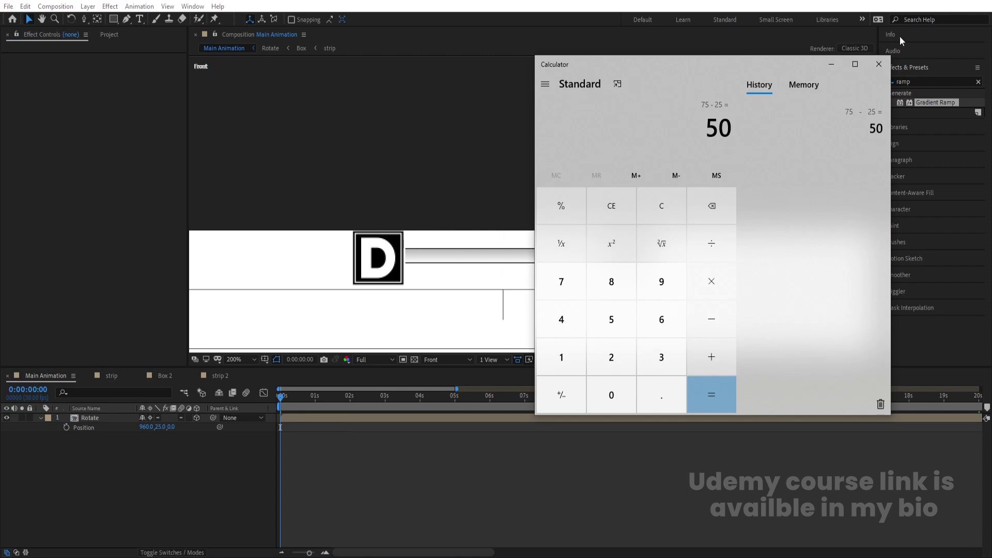
pyautogui.click(878, 64)
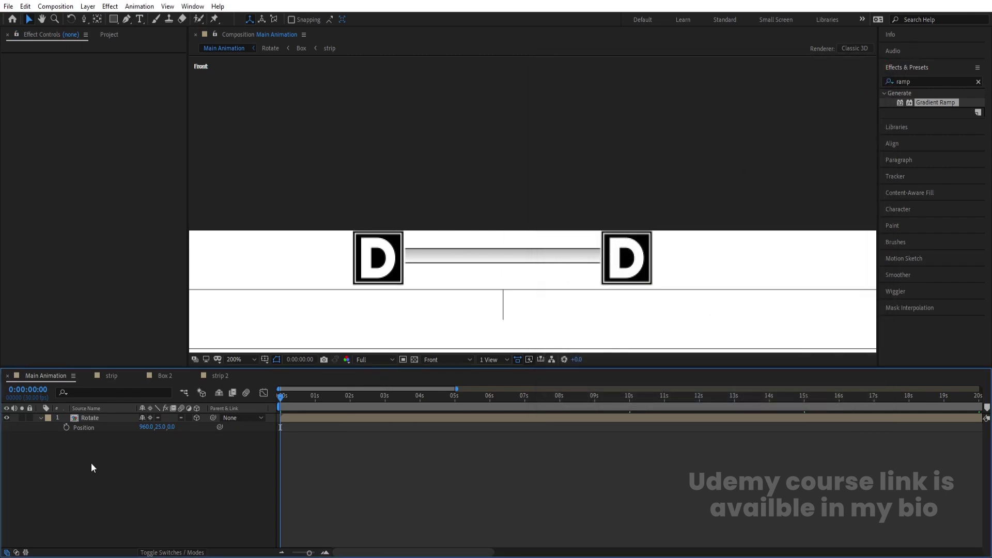
# Step: Add the expression [position[0],position[1]+50*index,position[2]] to the Rotate layer's Position
pyautogui.keyDown('alt'); pyautogui.click(66, 427); pyautogui.keyUp('alt')
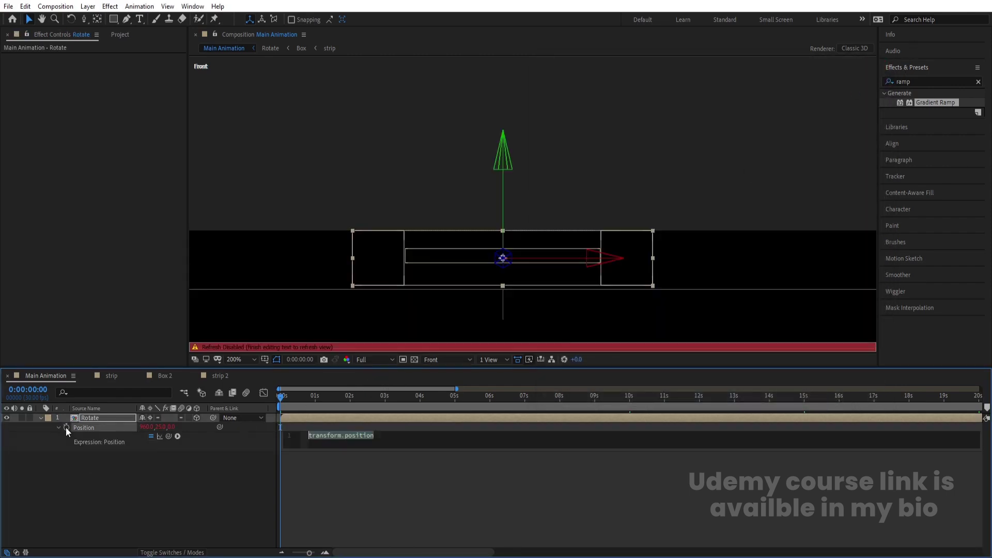
pyautogui.press('BackSpace')
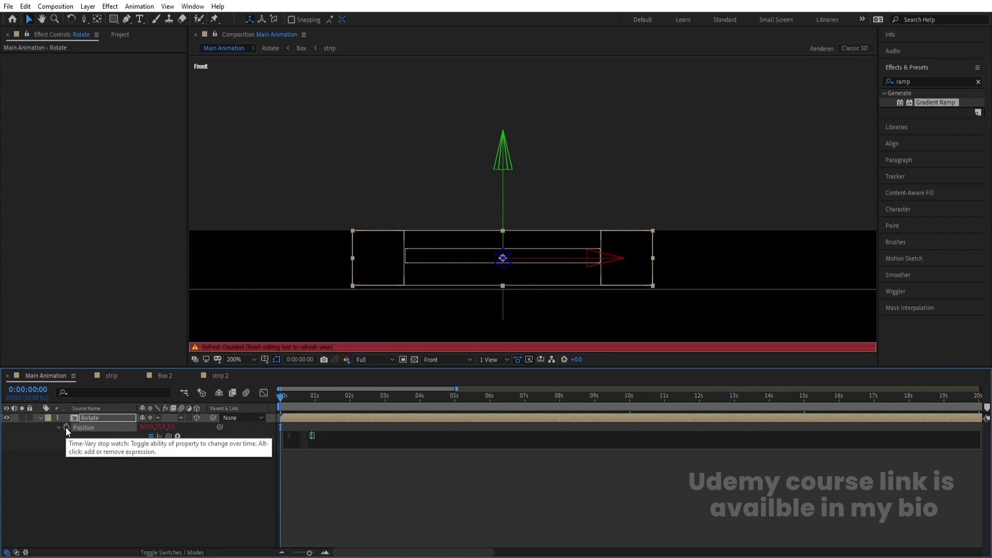
pyautogui.write('position[0],position[1],pos]')
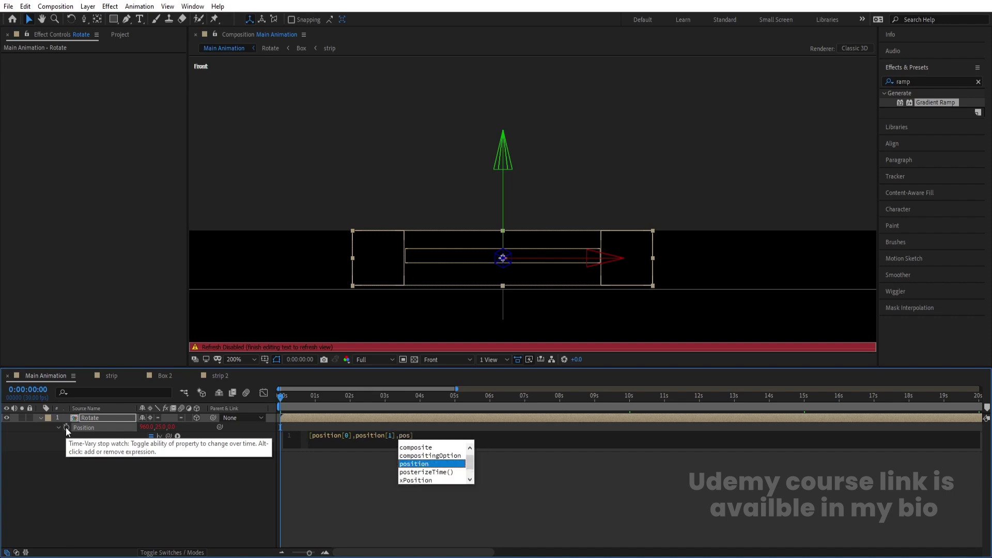
pyautogui.press('Return')
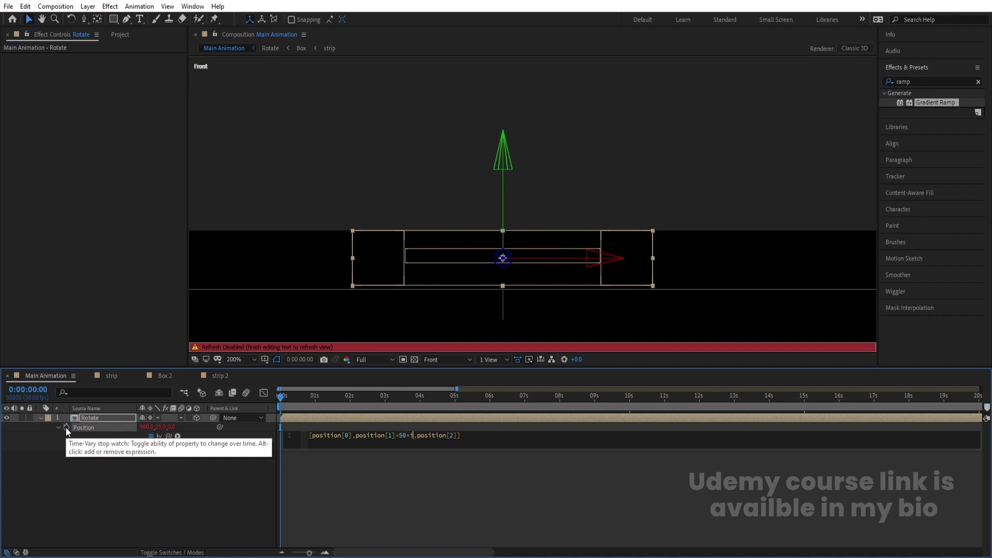
pyautogui.write('ndex')
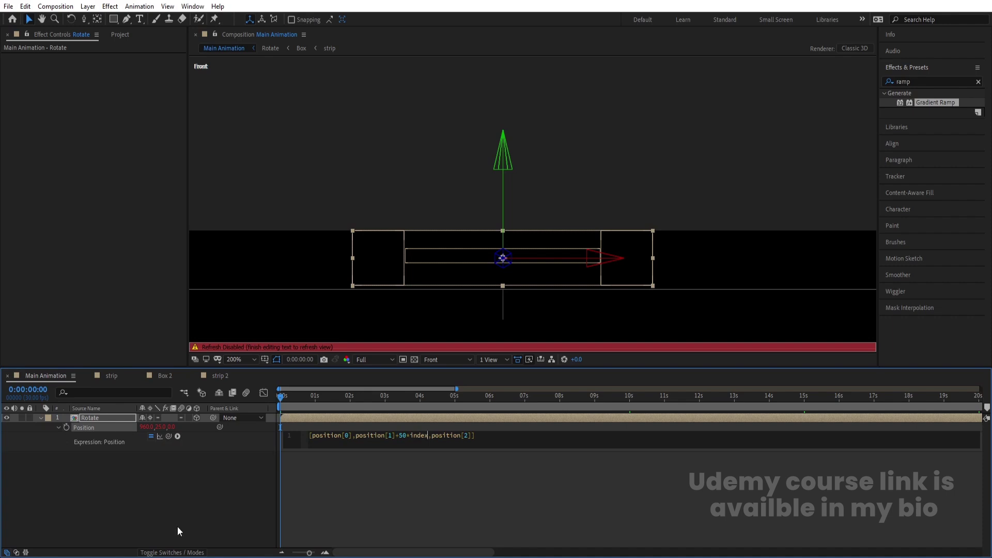
pyautogui.click(178, 526)
# Step: Fit the composition in view and duplicate the Rotate layer until 26 layers stack down its full height
pyautogui.click(107, 417)
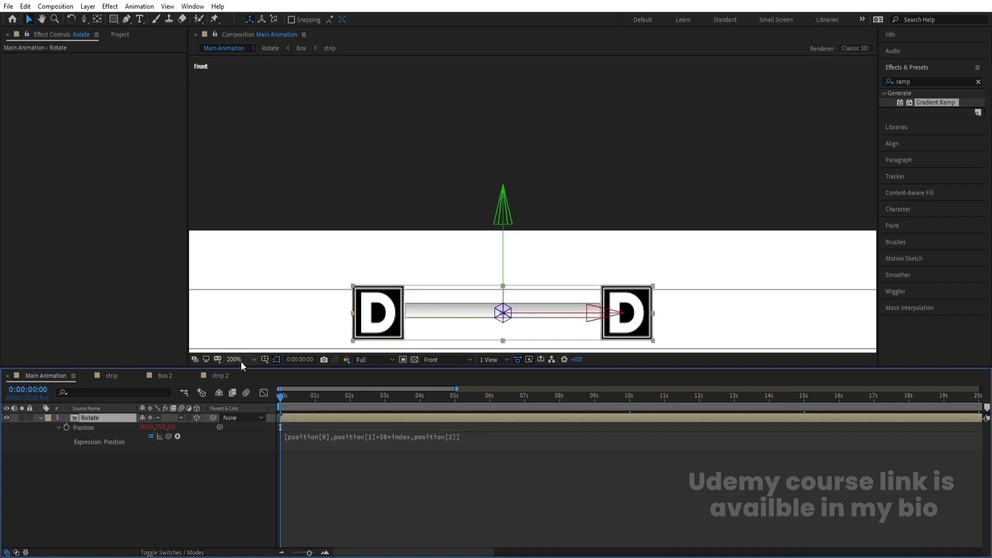
pyautogui.click(242, 362)
pyautogui.click(247, 166)
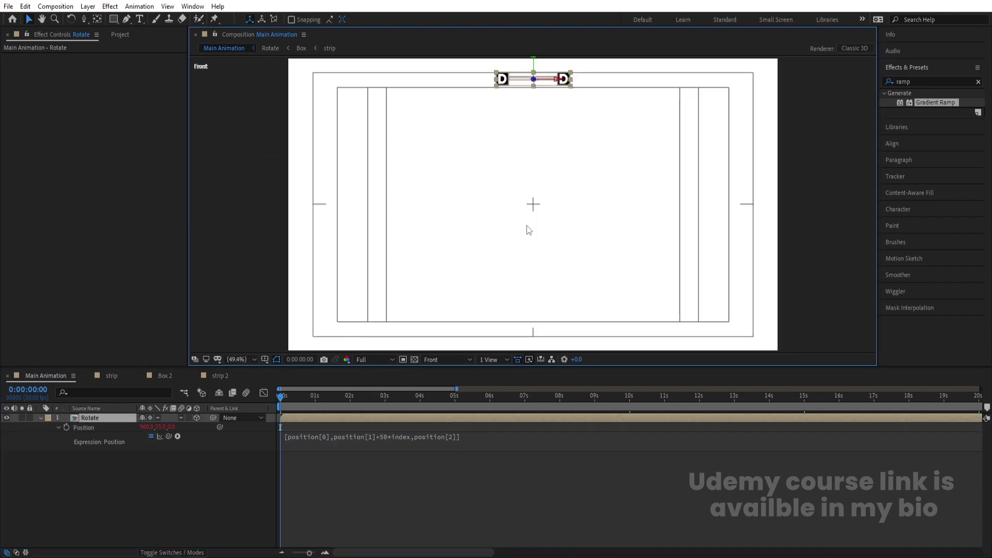
pyautogui.hotkey('ctrl', 'd')
pyautogui.hotkey('ctrl', 'd')
pyautogui.hotkey('ctrl', 'd')
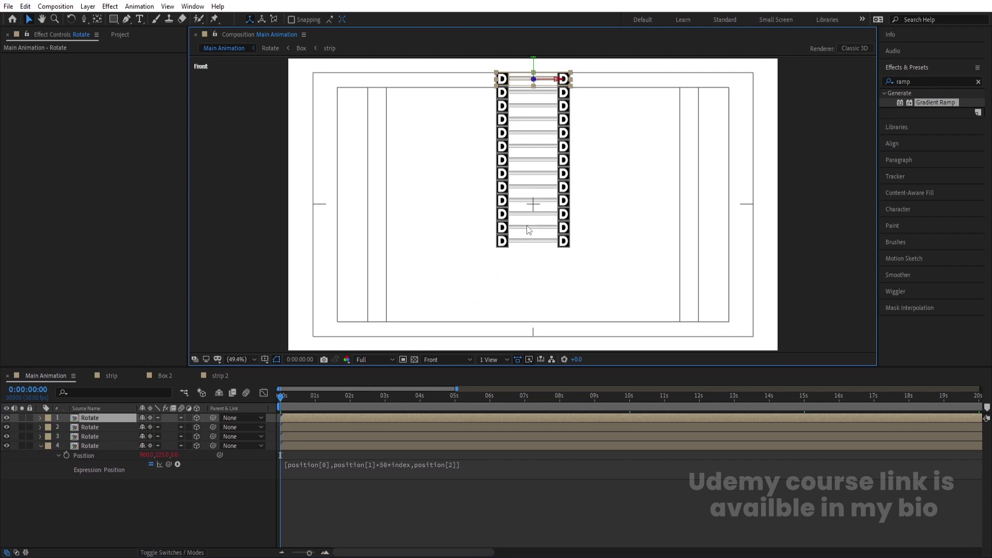
pyautogui.hotkey('ctrl', 'd')
pyautogui.hotkey('ctrl', 'd')
pyautogui.hotkey('ctrl', 'd')
pyautogui.hotkey('ctrl', 'd')
pyautogui.hotkey('ctrl', 'd')
pyautogui.hotkey('ctrl', 'd')
pyautogui.hotkey('ctrl', 'd')
pyautogui.hotkey('ctrl', 'd')
pyautogui.hotkey('ctrl', 'd')
pyautogui.hotkey('ctrl', 'd')
pyautogui.hotkey('ctrl', 'd')
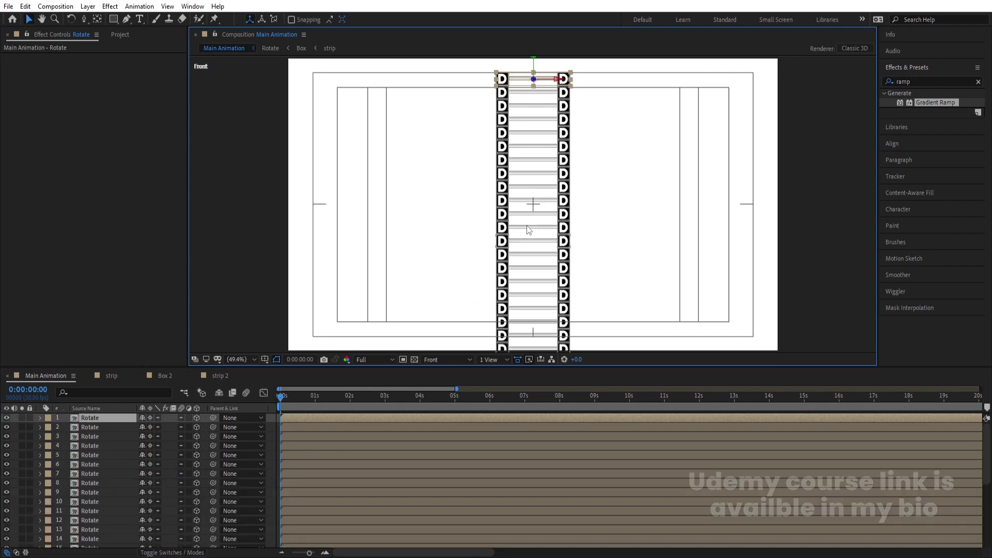
# Step: Shift all Rotate layers up together so the first one sits at Y position 22
pyautogui.hotkey('ctrl', 'a')
pyautogui.press('p')
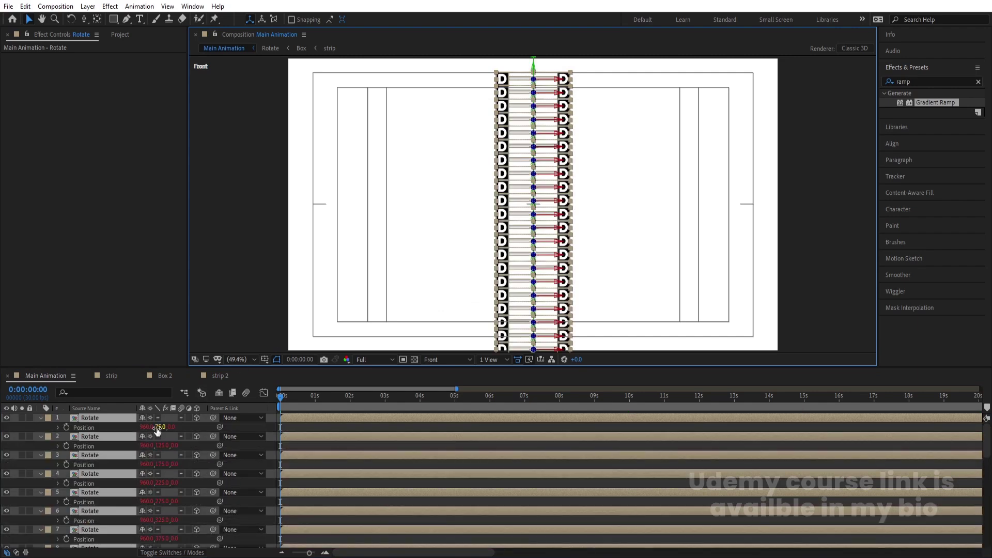
pyautogui.moveTo(158, 427); pyautogui.dragTo(261, 436)
pyautogui.click(291, 431)
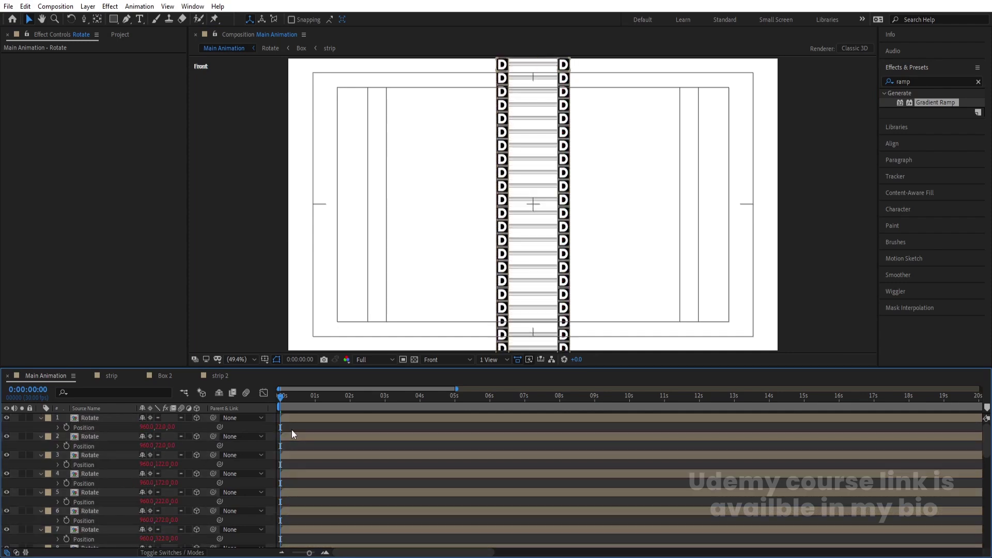
# Step: Trim the end of all Rotate layers at frame 4 and sequence them one after another with Sequence Layers
pyautogui.press(';')
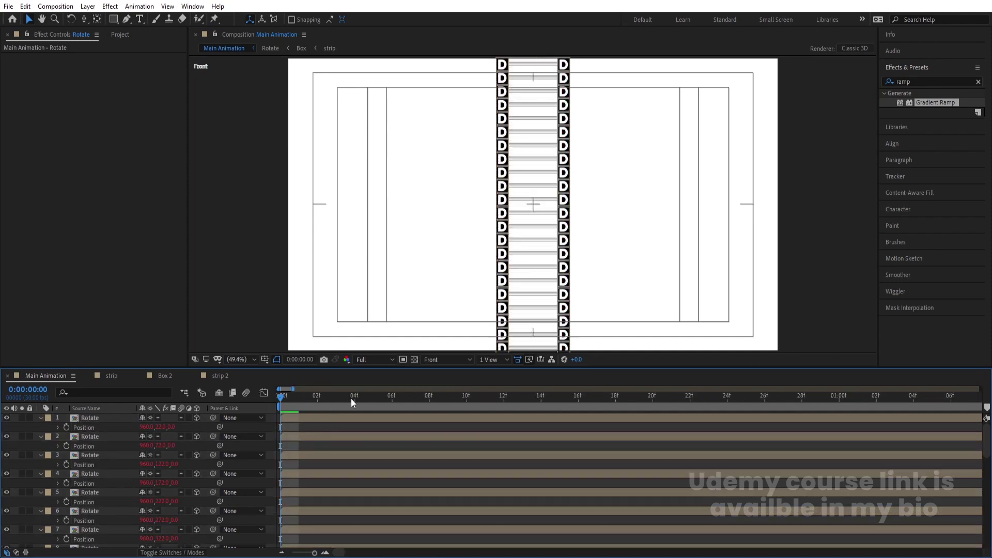
pyautogui.click(353, 396)
pyautogui.hotkey('ctrl', 'a')
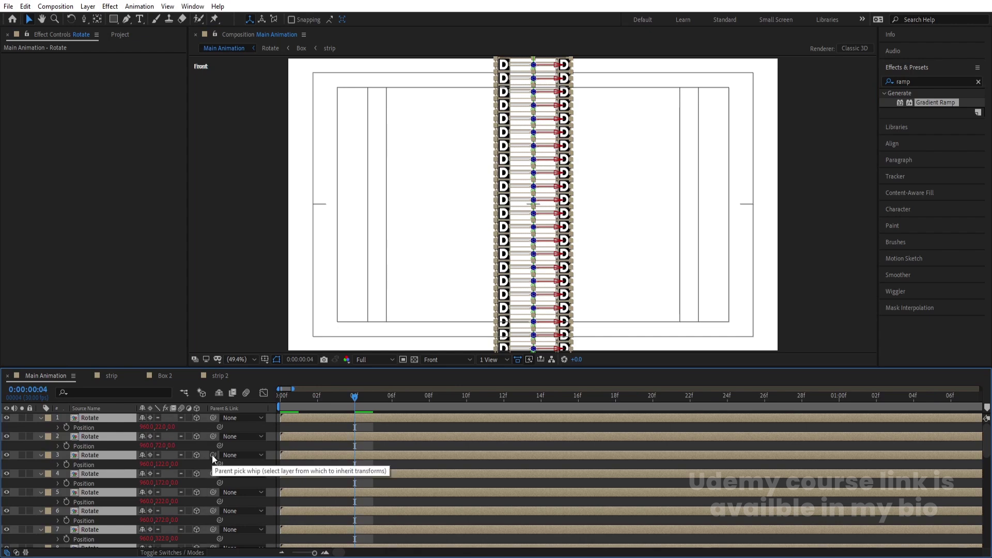
pyautogui.rightClick(324, 434)
pyautogui.moveTo(373, 306)
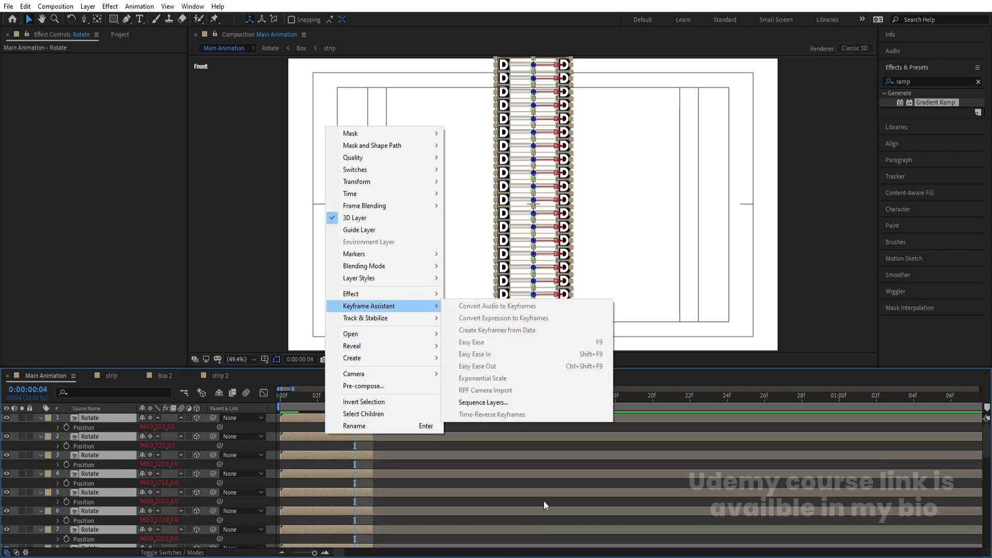
pyautogui.click(516, 401)
pyautogui.click(513, 309)
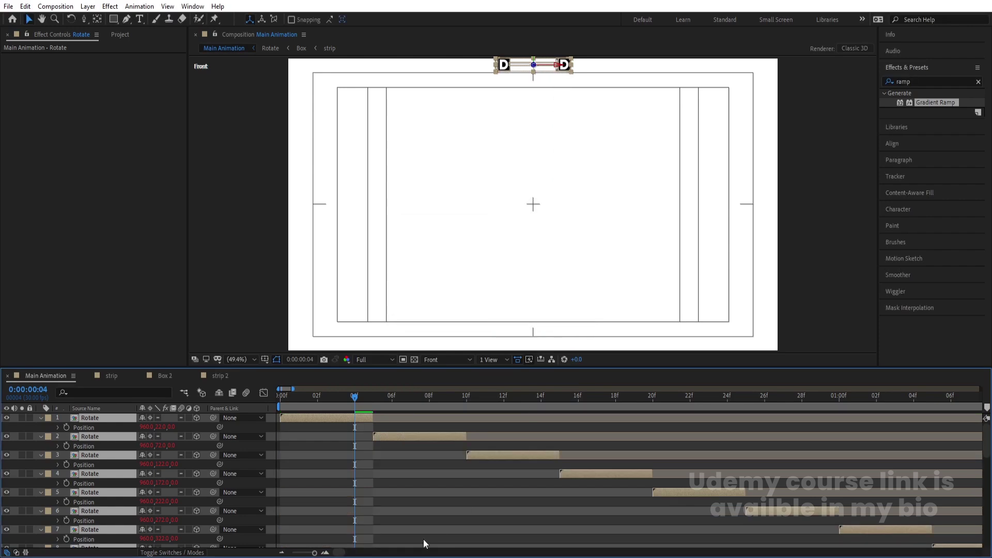
# Step: Extend the ends of all the sequenced Rotate layers out to the end of the timeline
pyautogui.press('-')
pyautogui.press('-')
pyautogui.press('-')
pyautogui.press('-')
pyautogui.press('-')
pyautogui.press('-')
pyautogui.moveTo(285, 419); pyautogui.dragTo(978, 429)
# Step: Set the preview resolution to Quarter and play back the staggered rotation
pyautogui.press('space')
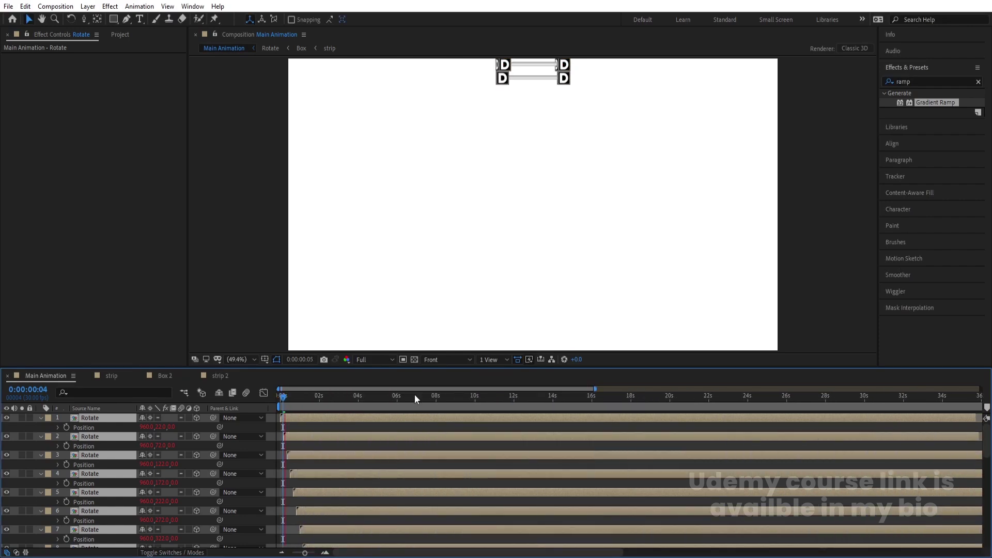
pyautogui.click(376, 360)
pyautogui.click(370, 423)
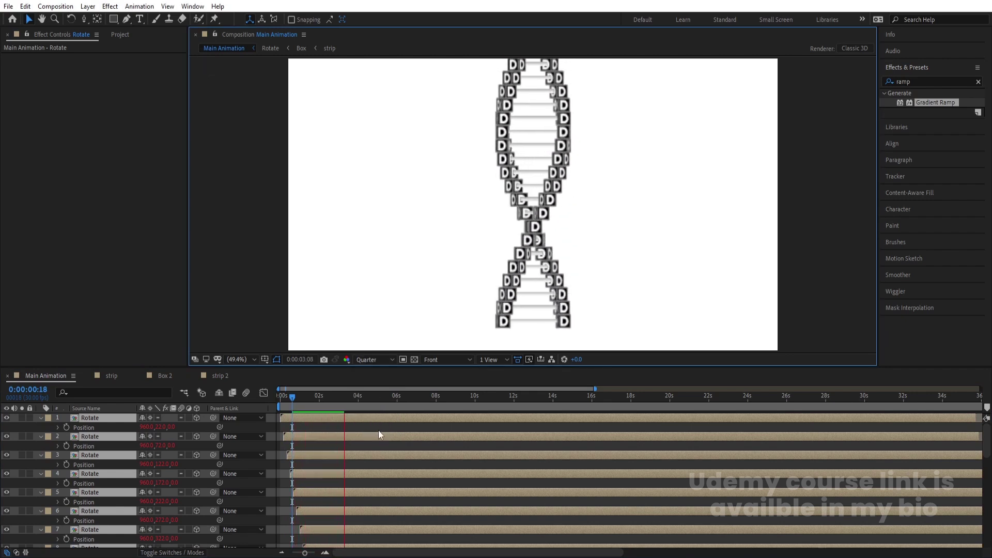
pyautogui.press('space')
# Step: Trim the start of all Rotate layers to 0:00:04:05, where the last layer begins, and return to time 0
pyautogui.scroll(-6, 391, 463)
pyautogui.scroll(-1, 392, 465)
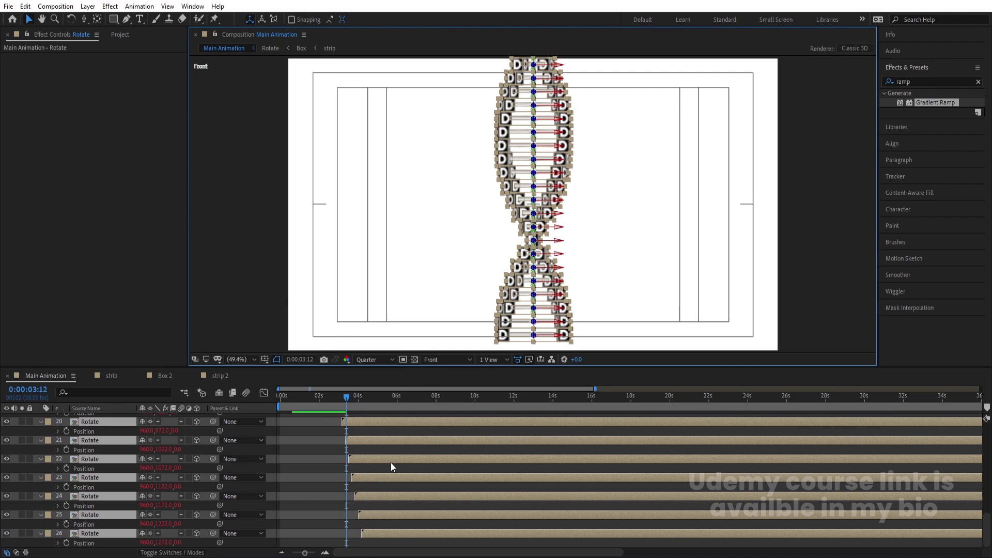
pyautogui.click(364, 395)
pyautogui.scroll(4, 363, 395)
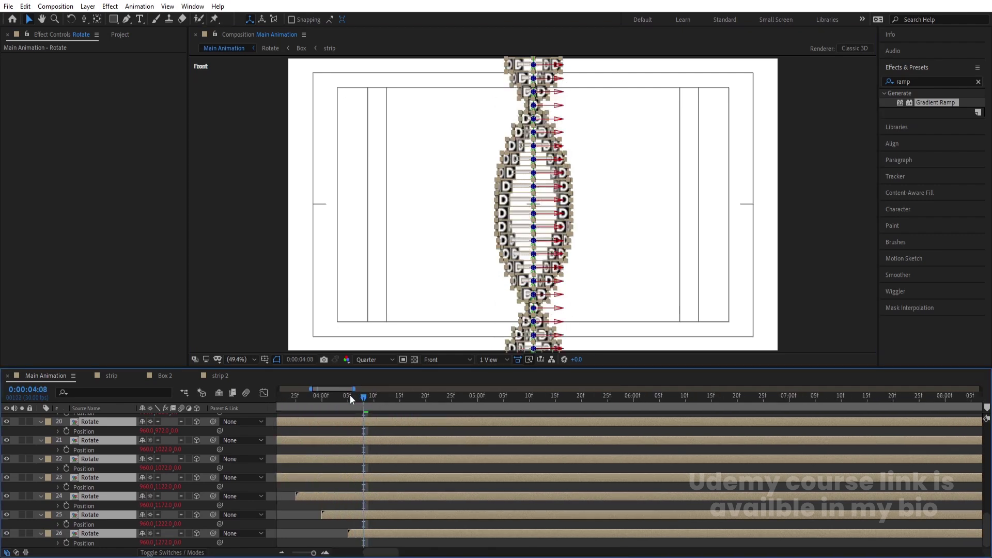
pyautogui.click(348, 395)
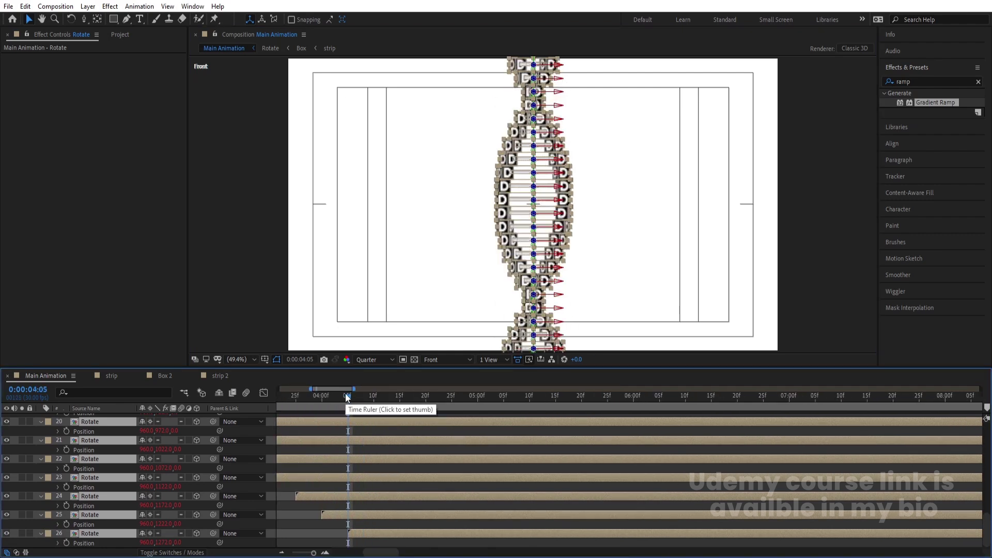
pyautogui.press('Home')
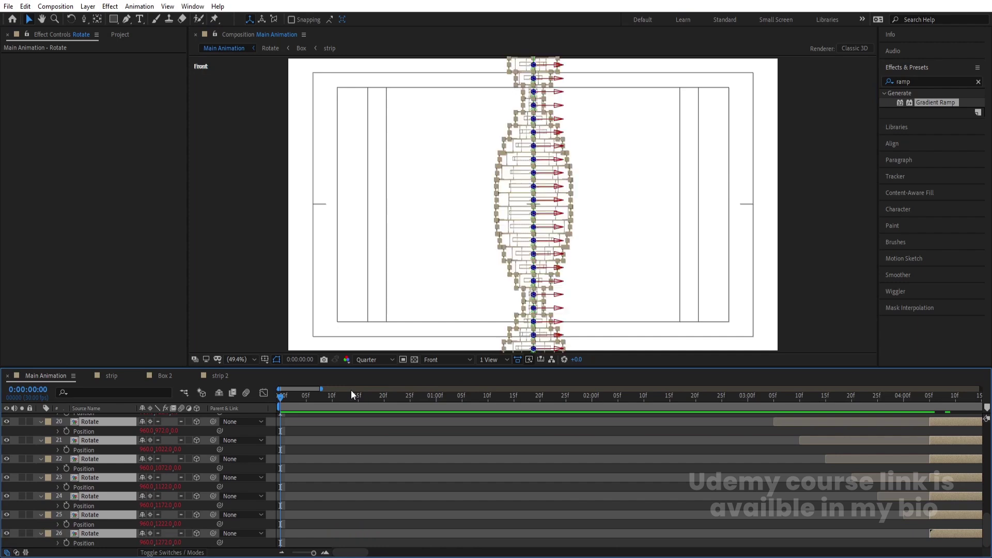
# Step: Pre-compose all the selected Rotate layers into a new composition named "Dna\"
pyautogui.scroll(-5, 352, 389)
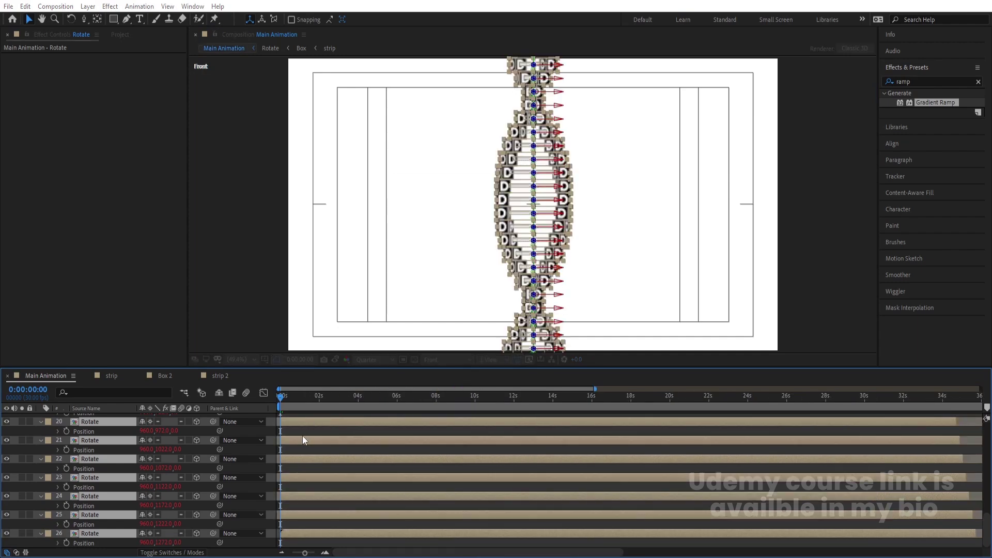
pyautogui.hotkey('ctrl', 'shift', 'c')
pyautogui.write('Dna\\')
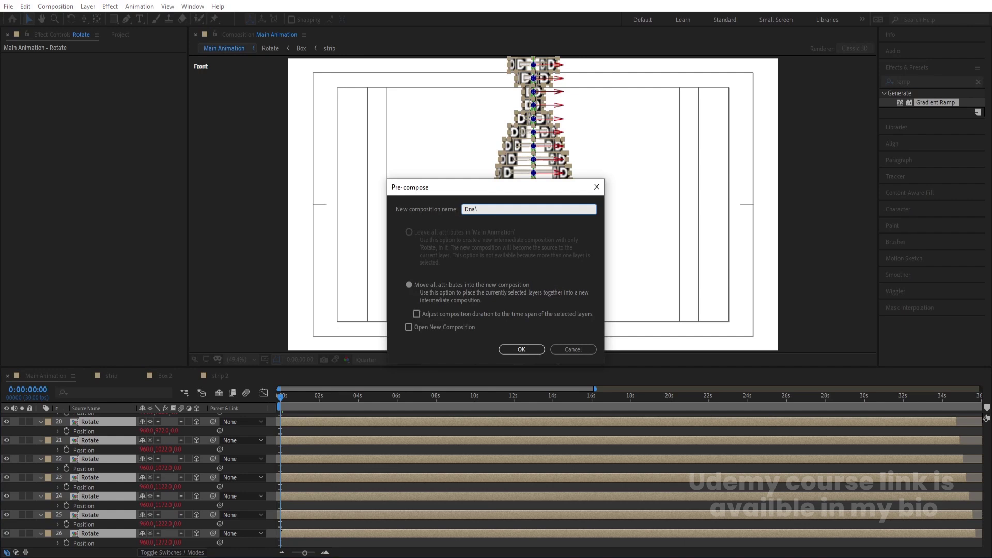
pyautogui.press('Return')
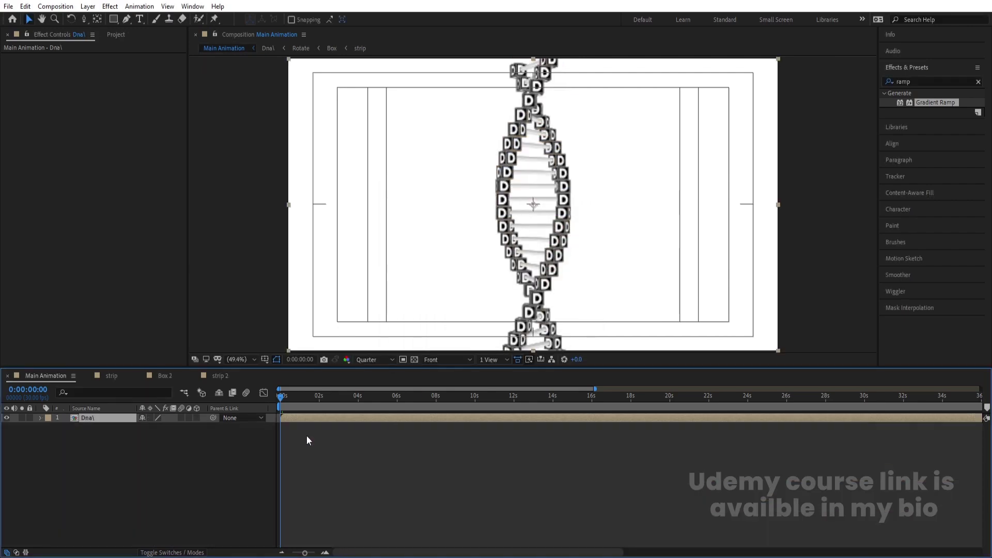
# Step: Transform the Dna\ layer to 134% scale and -22° rotation, placed in the left half of the frame
pyautogui.moveTo(162, 430)
pyautogui.mouseDown()
pyautogui.moveTo(180, 426)
pyautogui.moveTo(151, 429)
pyautogui.mouseUp()
pyautogui.press('r')
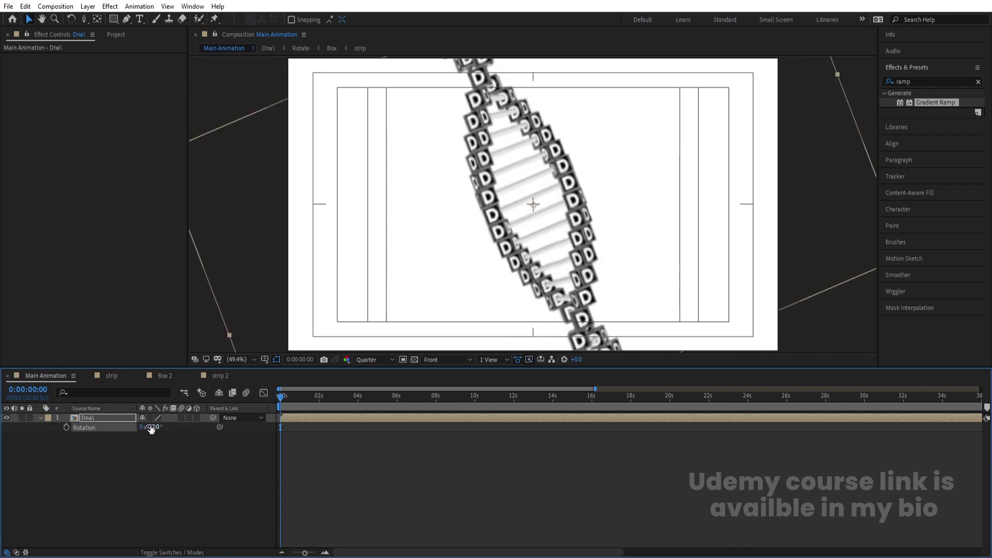
pyautogui.moveTo(501, 212); pyautogui.dragTo(414, 207)
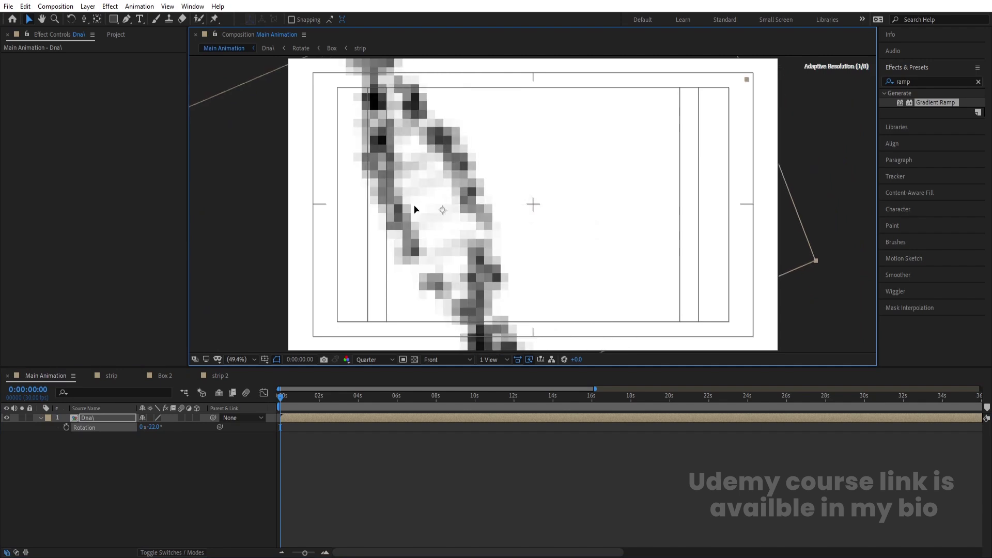
# Step: Duplicate the Dna\ layer, set the copy's rotation to 22° and place it in the right half of the frame
pyautogui.click(101, 419)
pyautogui.hotkey('ctrl', 'd')
pyautogui.click(155, 427)
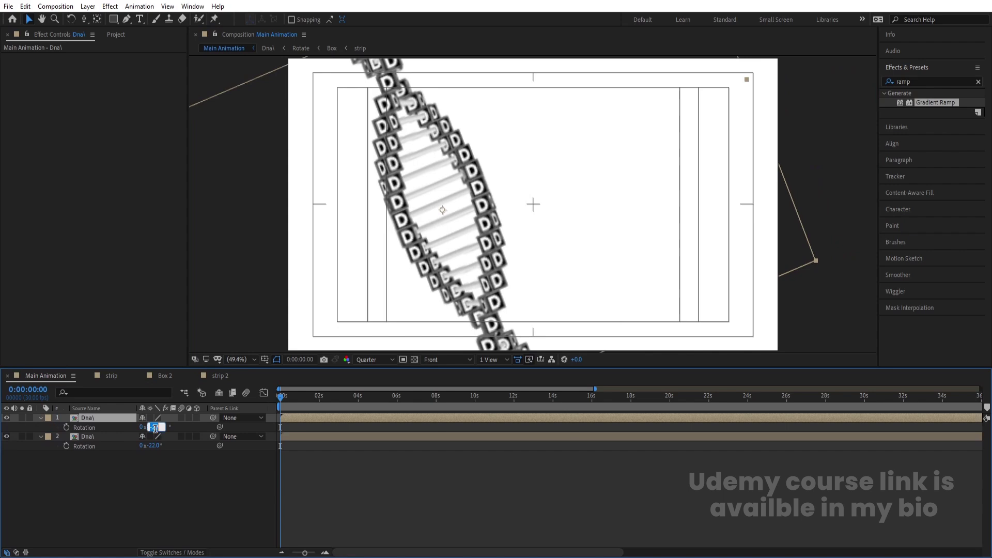
pyautogui.write('22')
pyautogui.press('Return')
pyautogui.moveTo(477, 212); pyautogui.dragTo(664, 215)
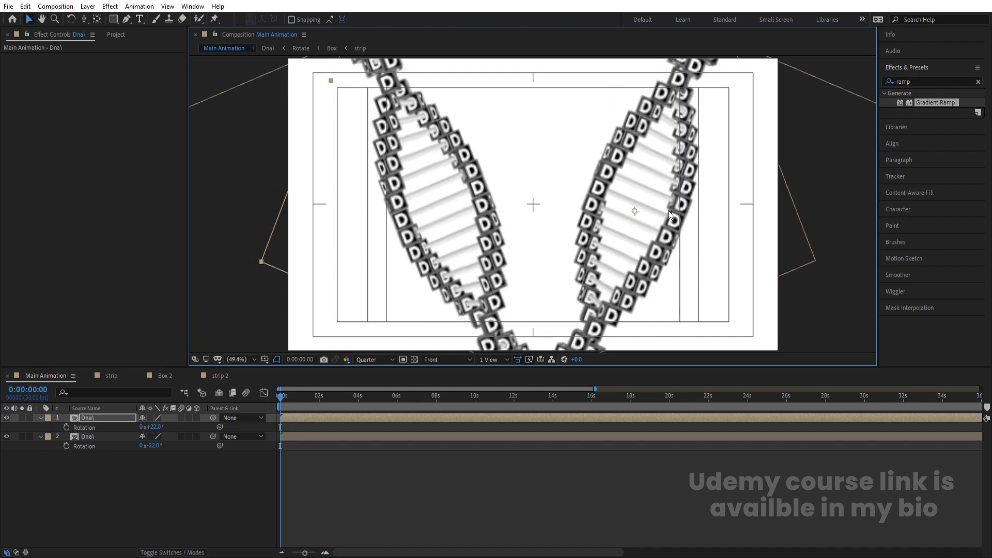
# Step: Duplicate the left Dna\ strand, set one copy's rotation to 0° and move it toward the middle of the frame
pyautogui.click(92, 436)
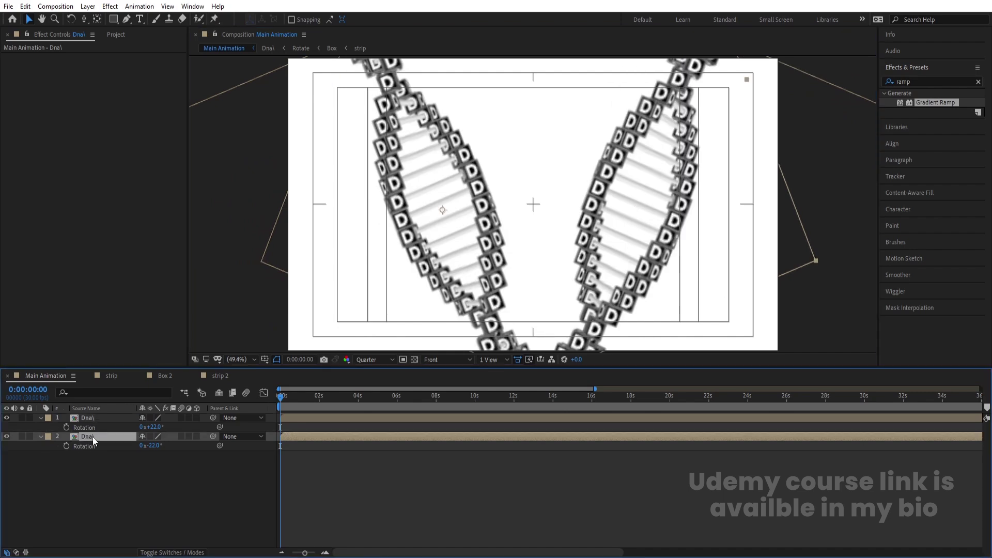
pyautogui.hotkey('ctrl', 'd')
pyautogui.click(101, 448)
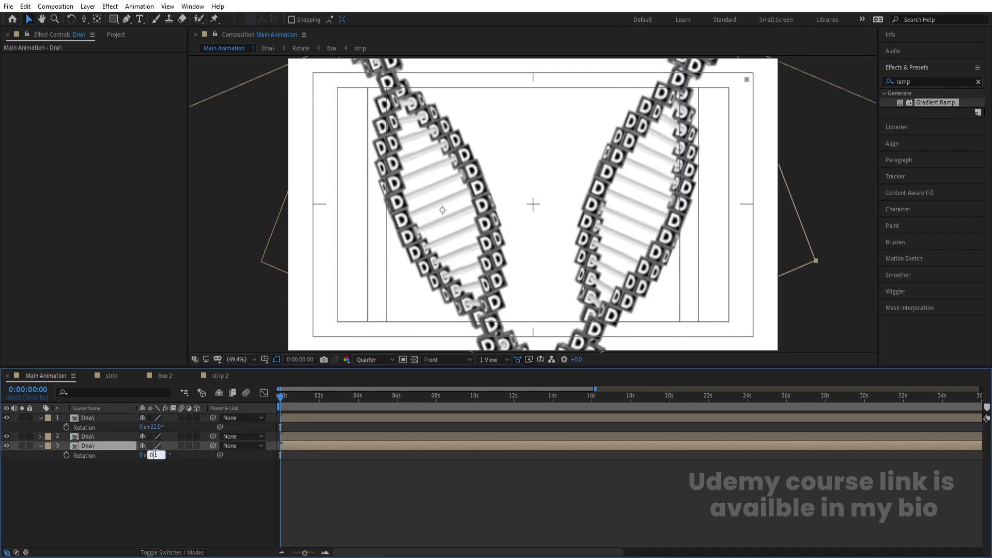
pyautogui.click(155, 455)
pyautogui.write('0')
pyautogui.press('Return')
pyautogui.moveTo(467, 135); pyautogui.dragTo(532, 135)
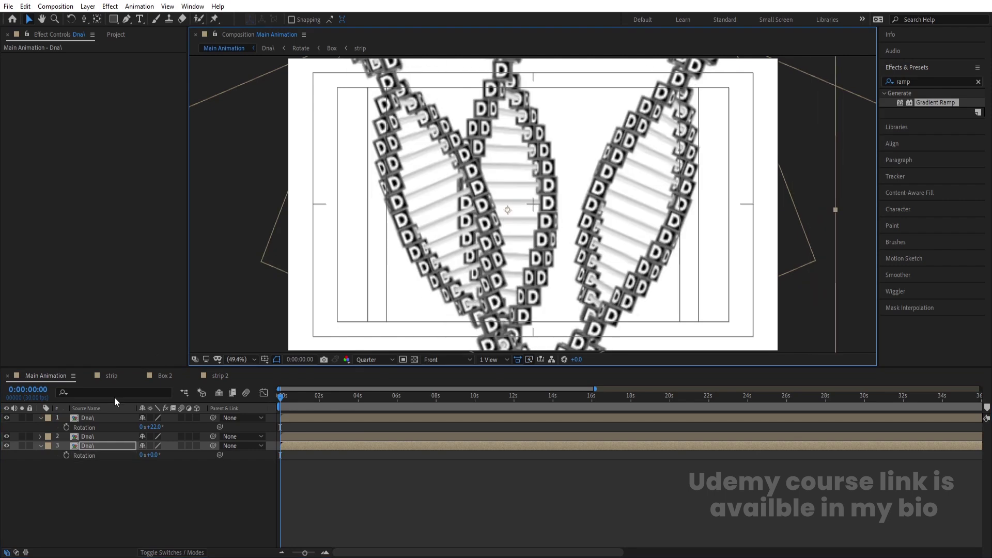
# Step: Reveal the Scale property of all three Dna\ layers
pyautogui.click(90, 420)
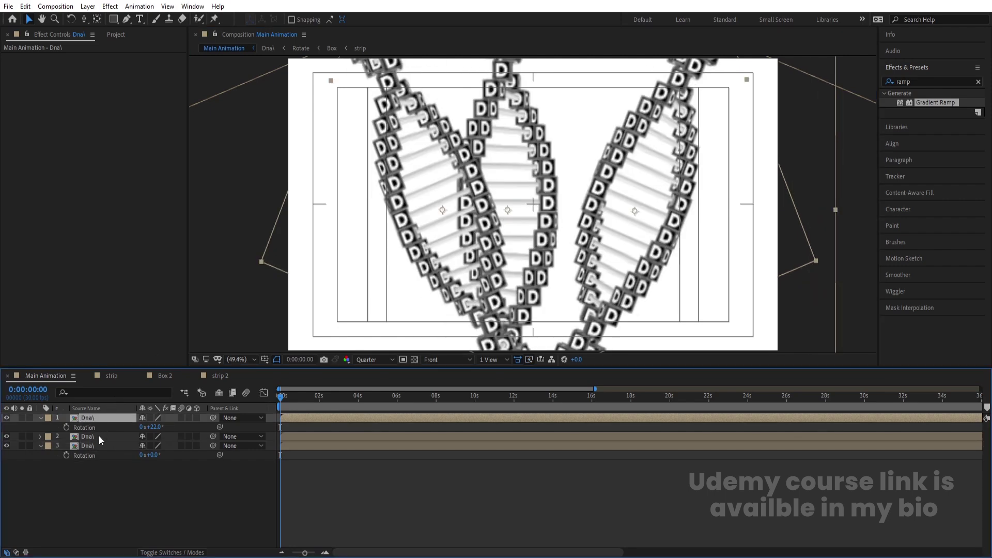
pyautogui.hotkey('ctrl', 'a')
pyautogui.press('s')
pyautogui.click(122, 485)
pyautogui.moveTo(151, 429)
pyautogui.mouseDown()
pyautogui.moveTo(172, 438)
pyautogui.moveTo(165, 434)
pyautogui.mouseUp()
pyautogui.hotkey('ctrl', 'z')
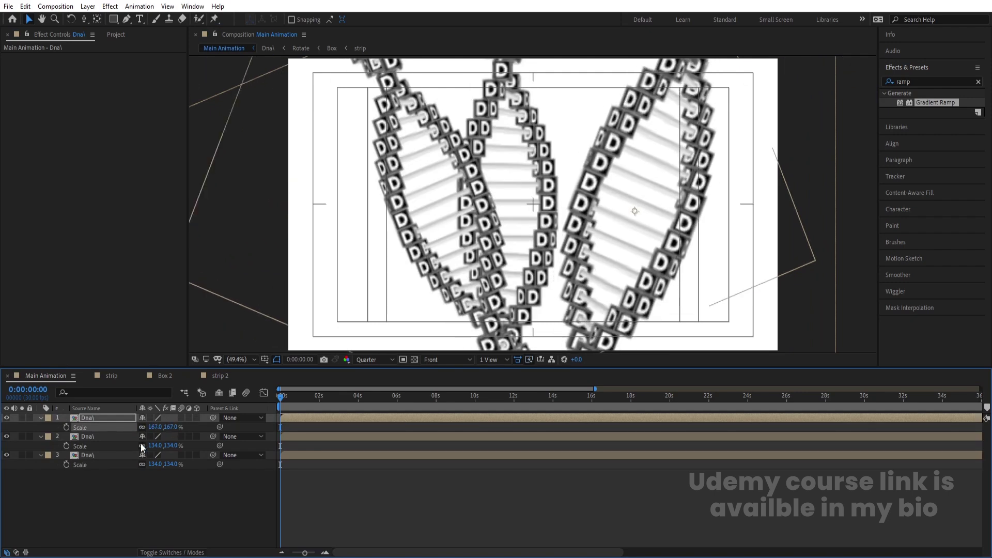
# Step: With the left strand's layer moved to the top of the stack, scale the left strand to 153% and the right one to 108%
pyautogui.click(103, 438)
pyautogui.keyDown('ctrl'); pyautogui.click(131, 436); pyautogui.keyUp('ctrl')
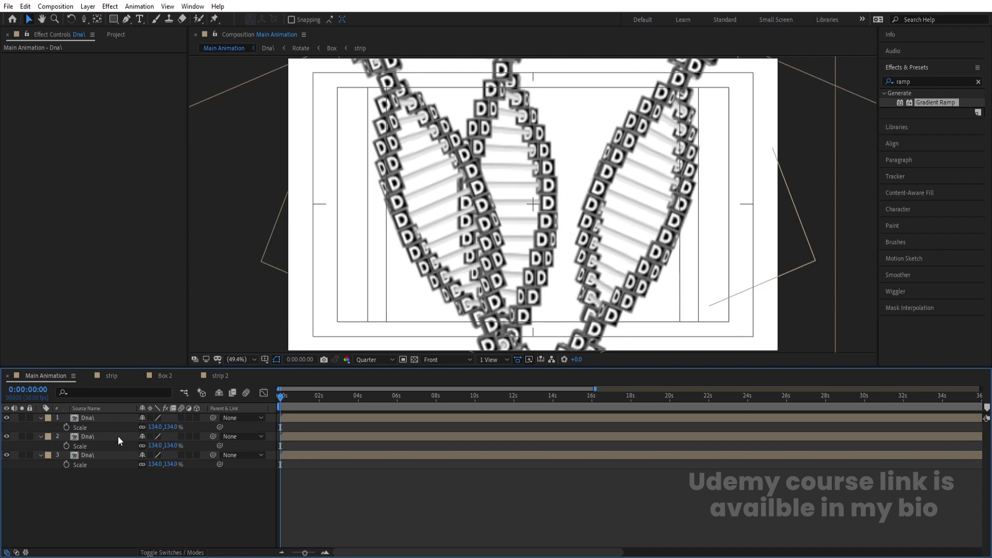
pyautogui.moveTo(117, 436); pyautogui.dragTo(163, 427)
pyautogui.press('s')
pyautogui.press('s')
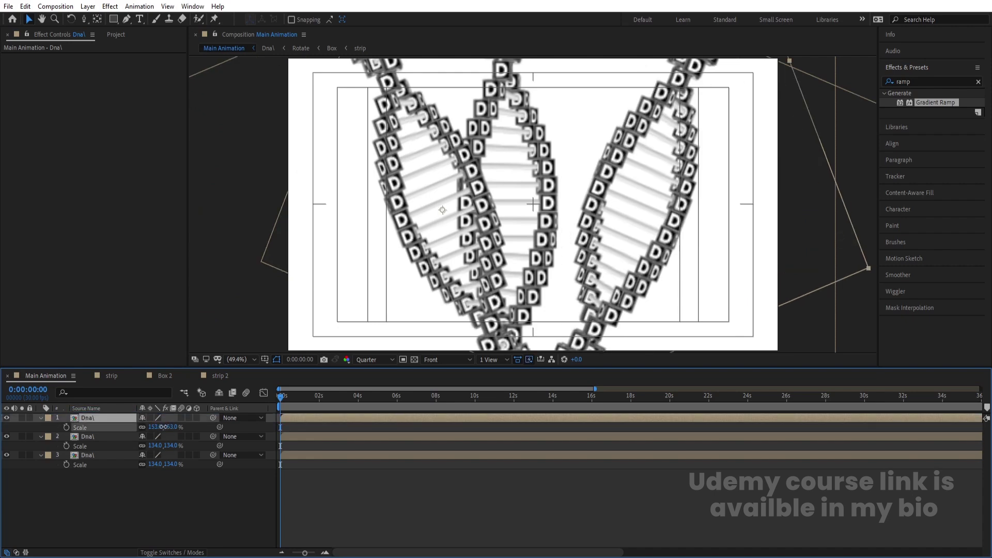
pyautogui.click(104, 437)
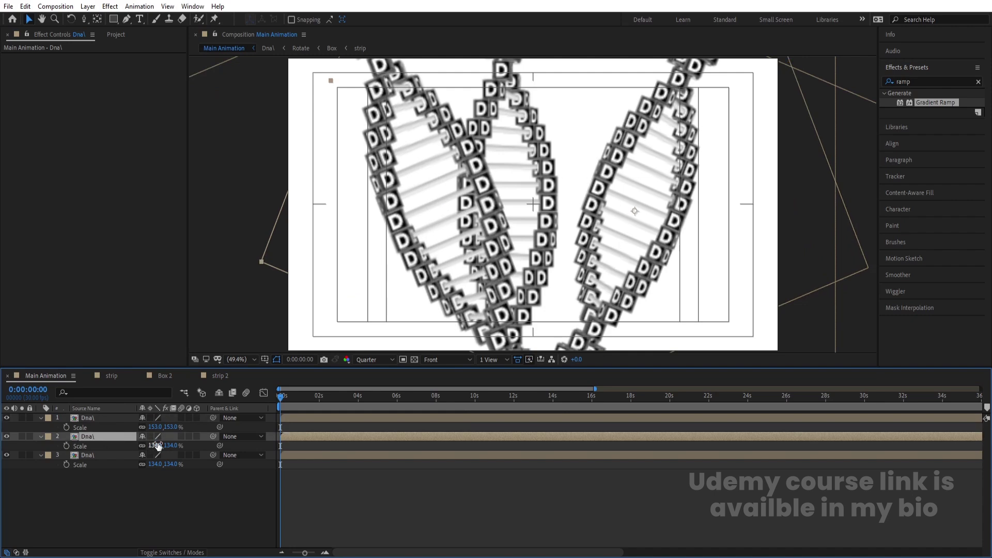
pyautogui.moveTo(158, 445); pyautogui.dragTo(144, 446)
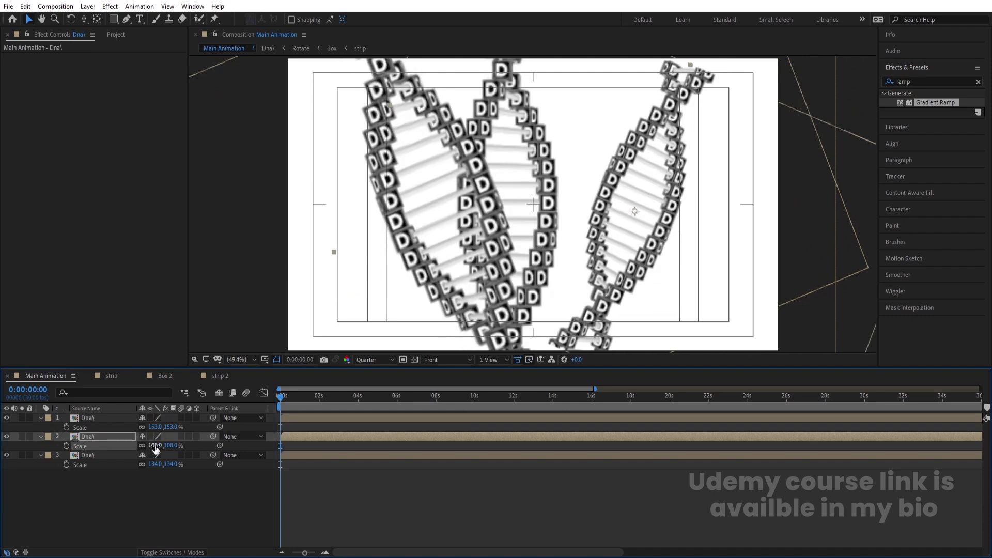
# Step: Enable Collapse Transformations on all three Dna\ layers
pyautogui.click(151, 438)
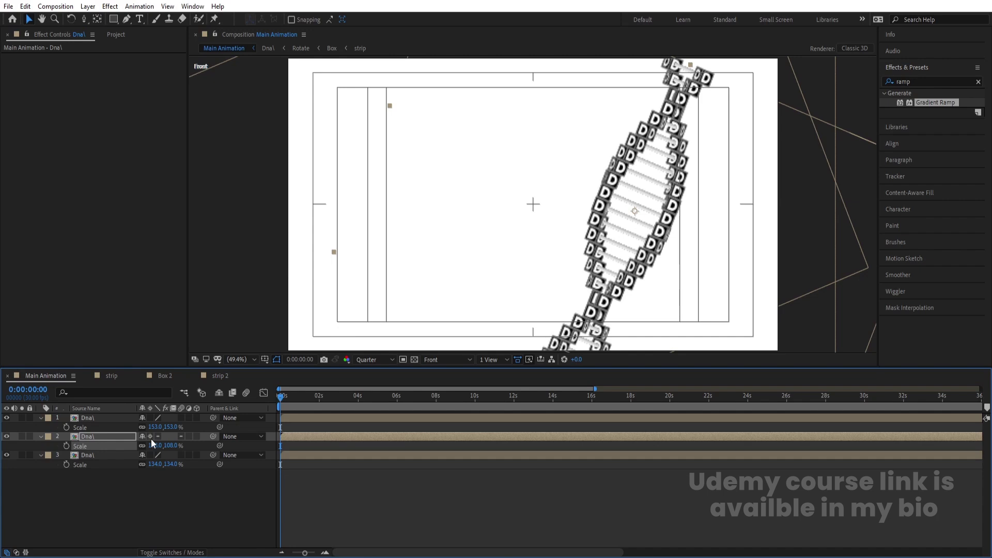
pyautogui.click(150, 418)
pyautogui.click(149, 455)
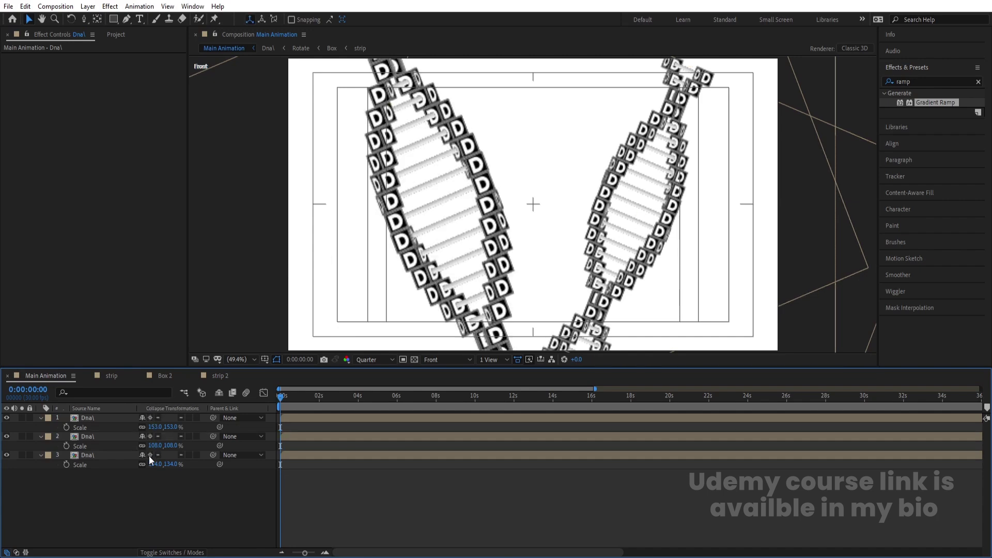
# Step: Shift the right strand slightly up and outward, and nudge the middle strand right to the frame's centre
pyautogui.click(113, 438)
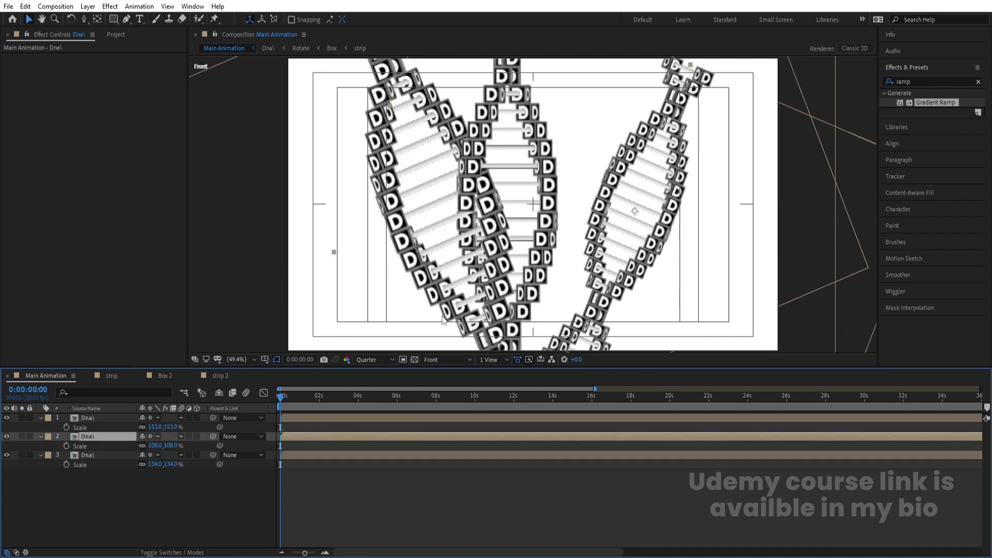
pyautogui.click(643, 239)
pyautogui.moveTo(646, 237); pyautogui.dragTo(655, 229)
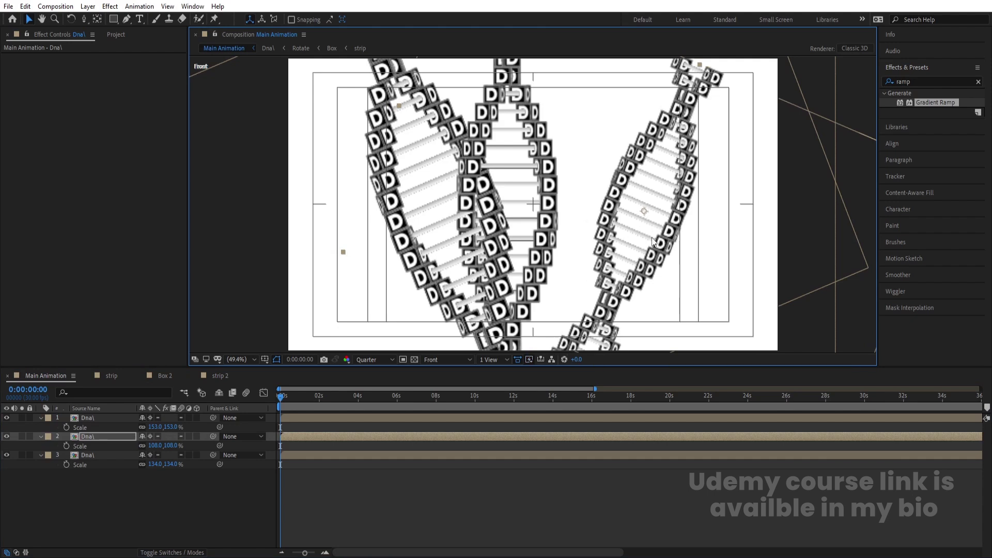
pyautogui.click(114, 454)
pyautogui.click(541, 180)
pyautogui.hotkey('shift', 'Right')
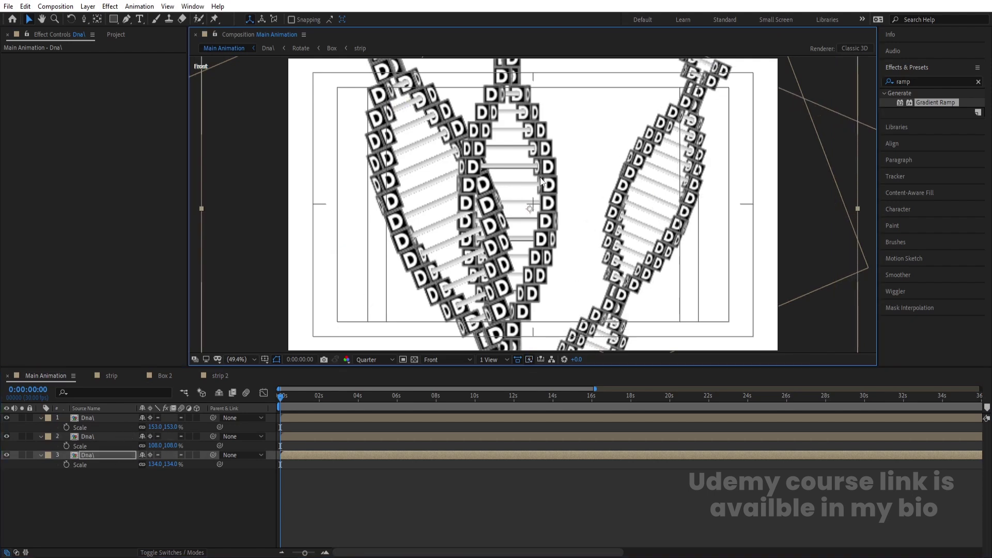
pyautogui.hotkey('shift', 'Right')
pyautogui.hotkey('shift', 'Right')
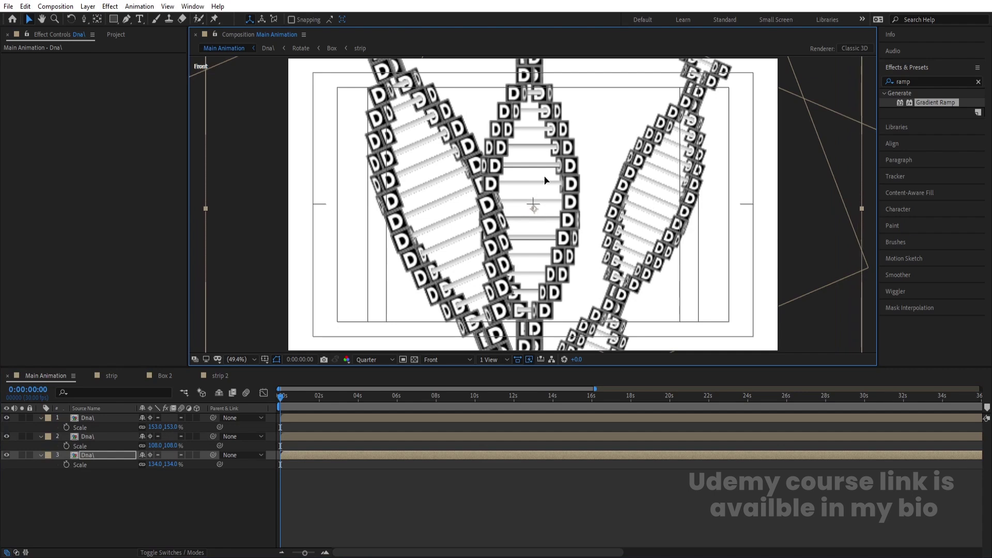
# Step: Turn all three Dna\ layers into 3D layers and set the preview resolution to Full
pyautogui.press('Num_Lock')
pyautogui.press('-')
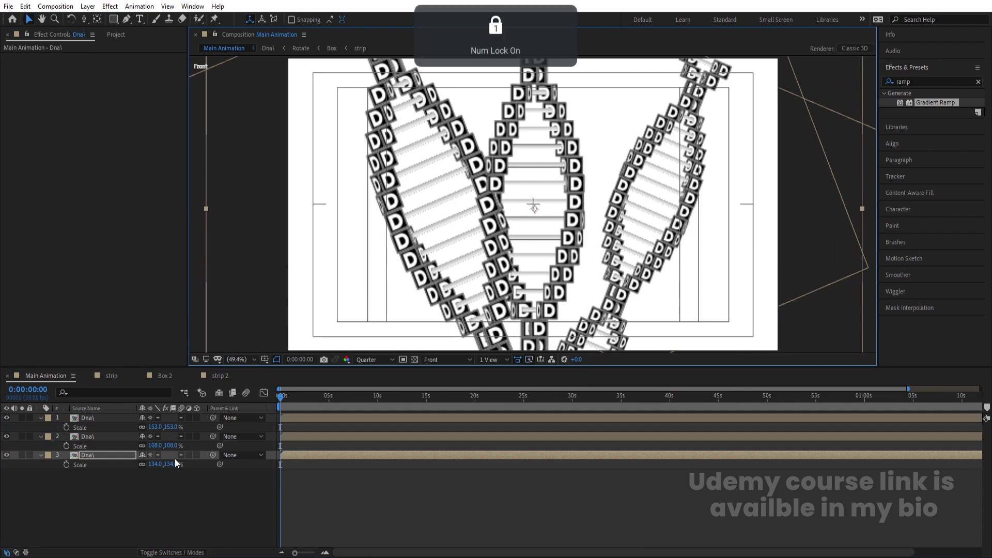
pyautogui.click(197, 455)
pyautogui.click(197, 436)
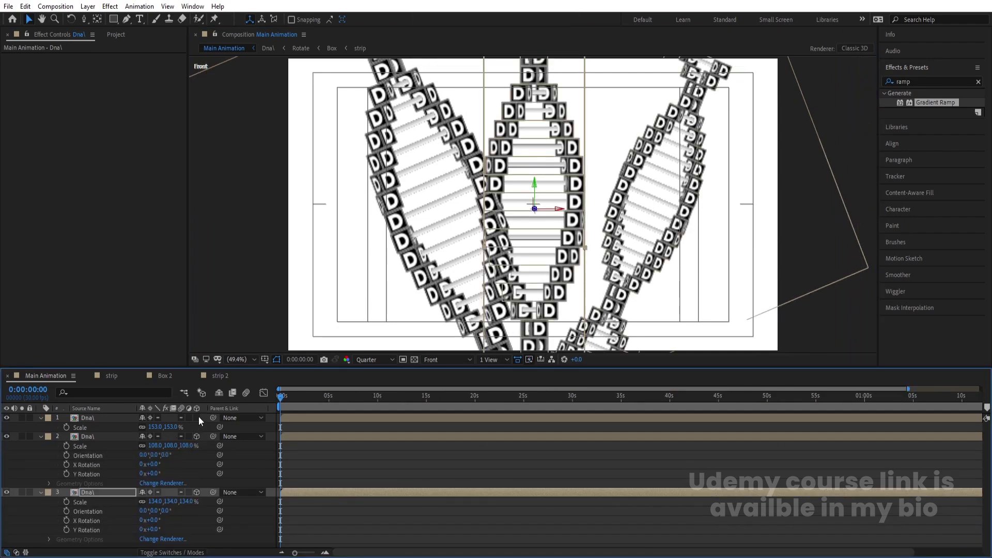
pyautogui.click(196, 417)
pyautogui.click(413, 449)
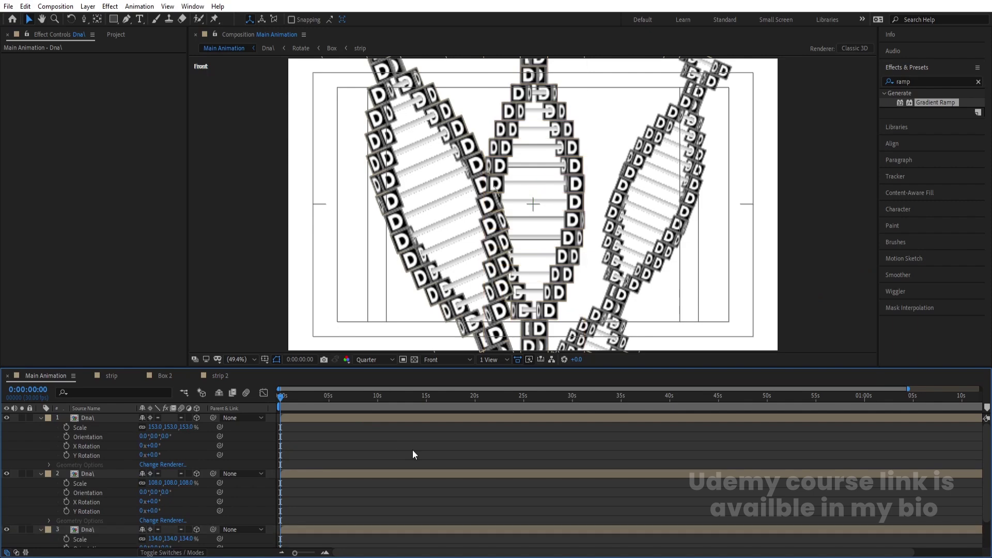
pyautogui.press('u')
pyautogui.click(379, 360)
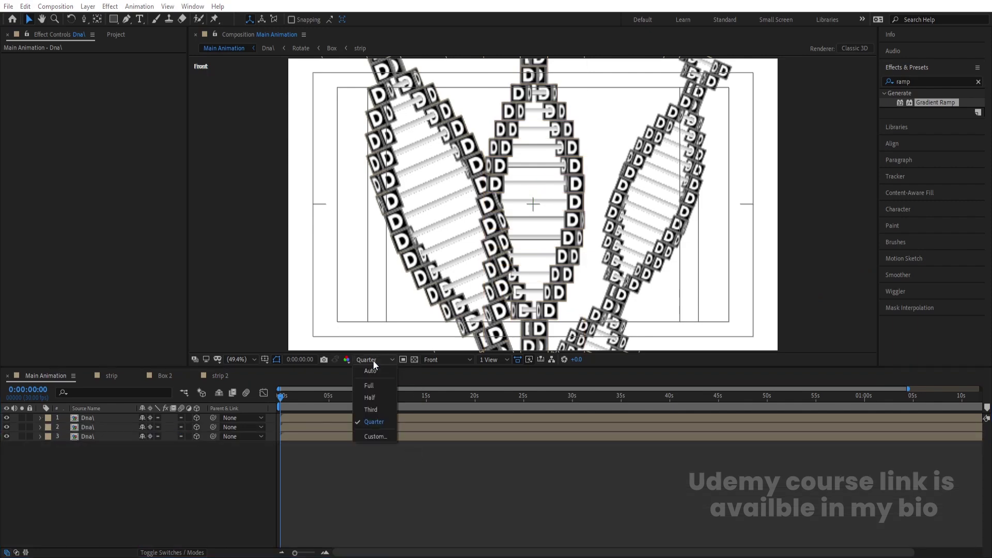
pyautogui.click(373, 386)
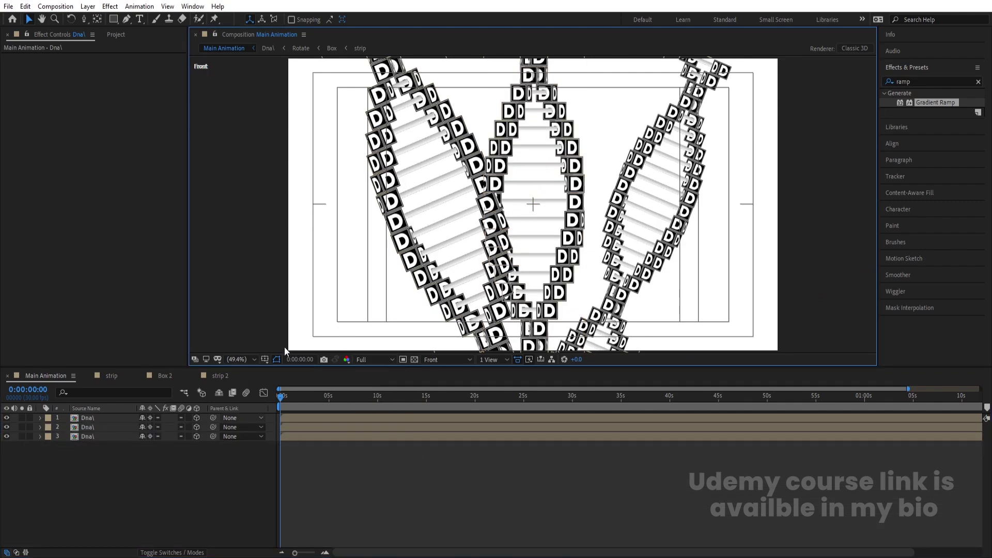
# Step: Move the left strand outward, away from the middle strand, and shift all three strands slightly to the right together
pyautogui.click(386, 193)
pyautogui.moveTo(419, 201); pyautogui.dragTo(393, 199)
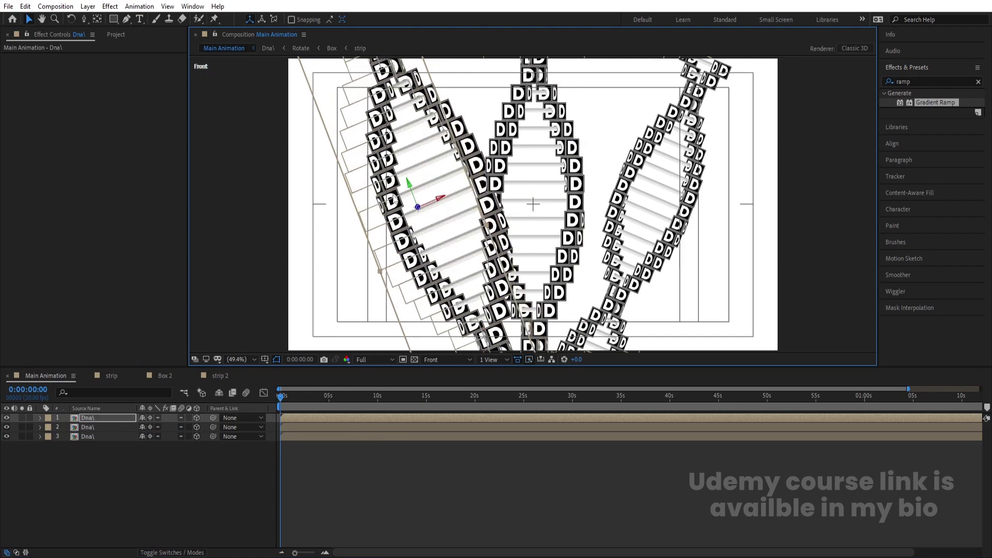
pyautogui.click(96, 488)
pyautogui.hotkey('ctrl', 'a')
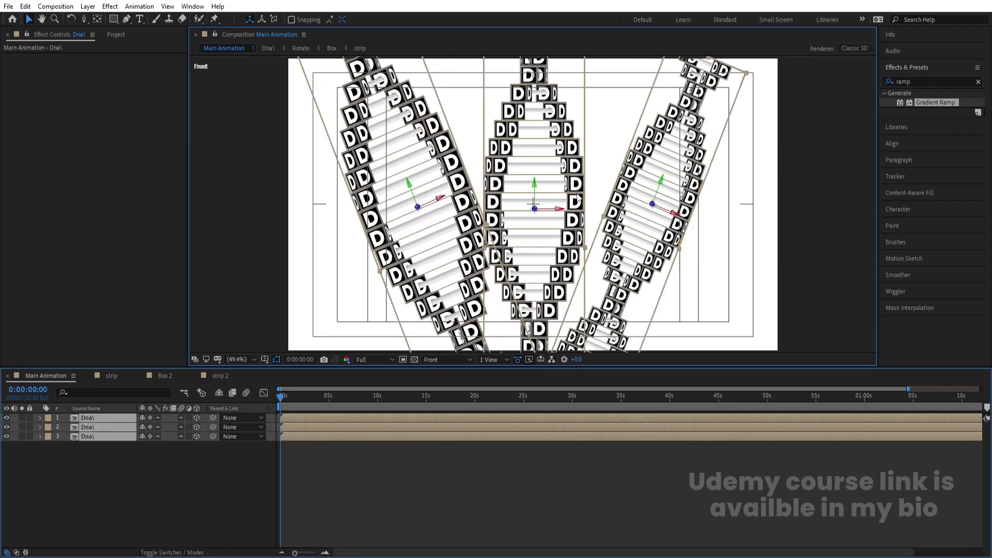
pyautogui.moveTo(578, 197); pyautogui.dragTo(585, 196)
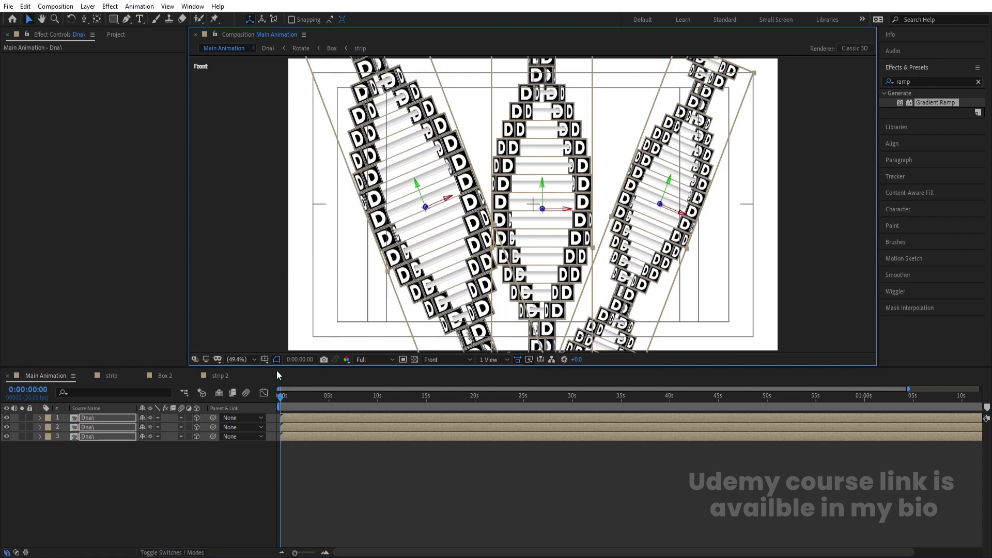
pyautogui.click(150, 482)
# Step: Apply Gaussian Blur to the right strand's layer with a Blurriness of 20
pyautogui.click(103, 427)
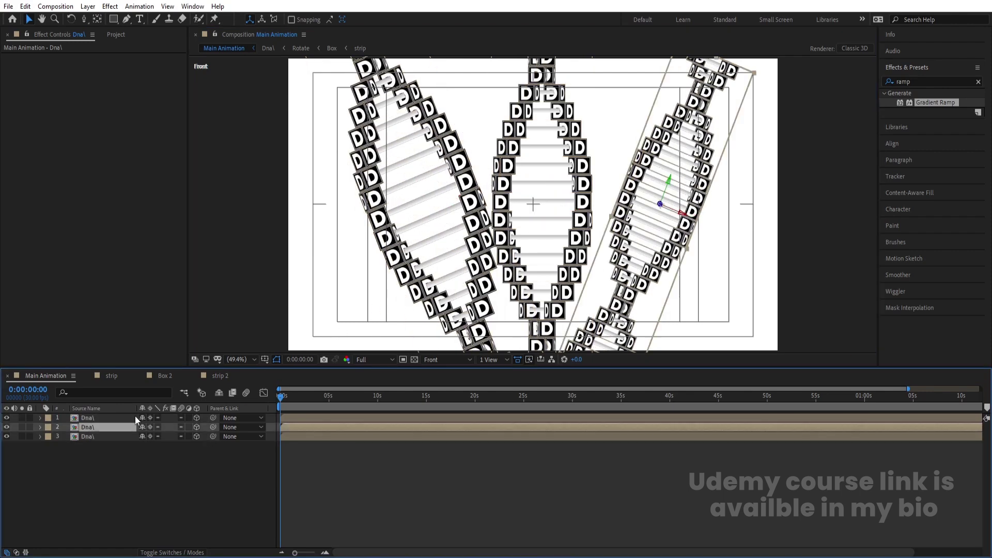
pyautogui.click(919, 81)
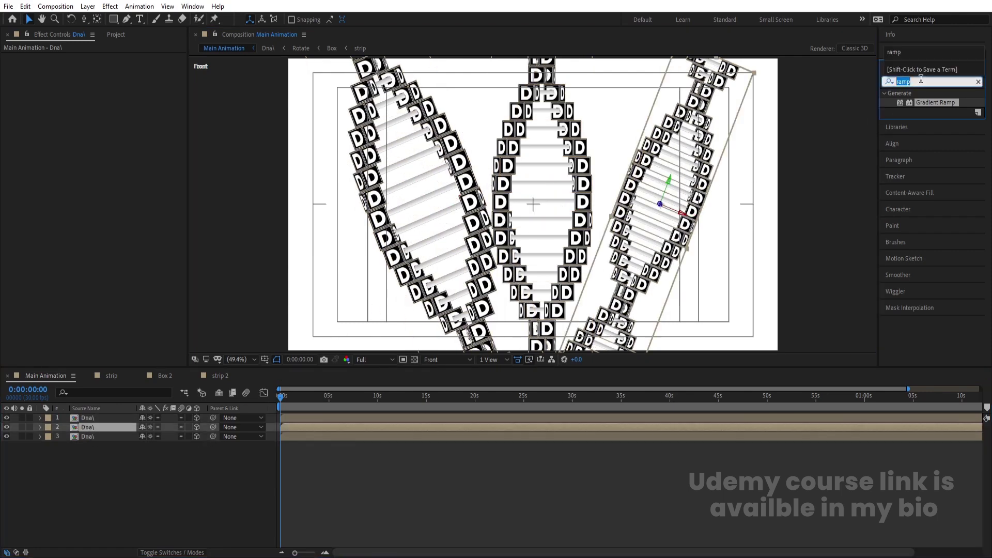
pyautogui.write('blur')
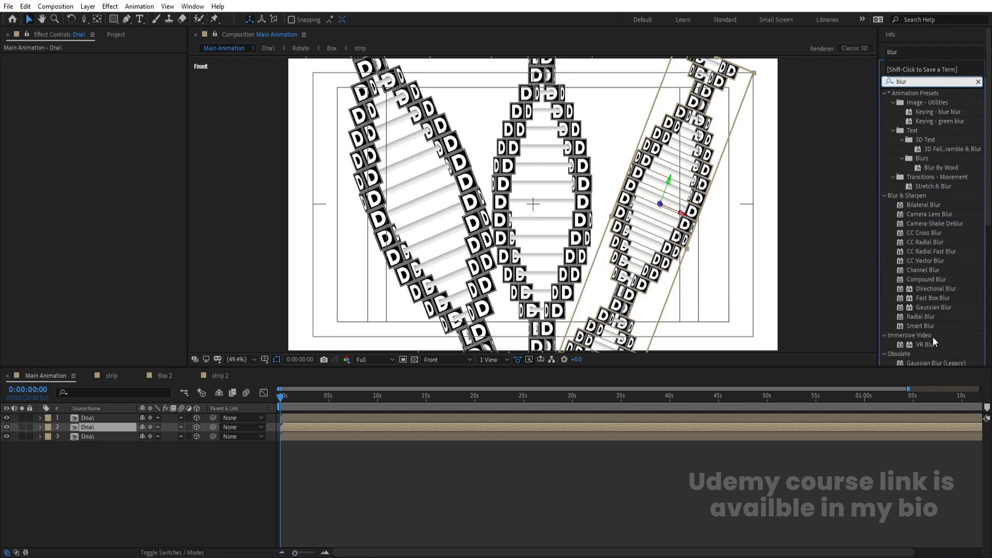
pyautogui.doubleClick(926, 307)
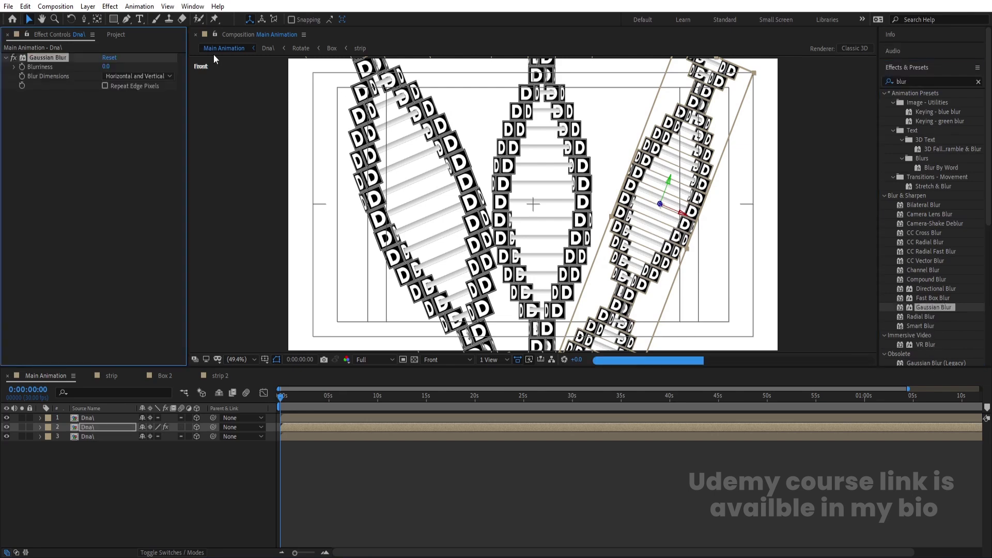
pyautogui.click(106, 68)
pyautogui.write('20')
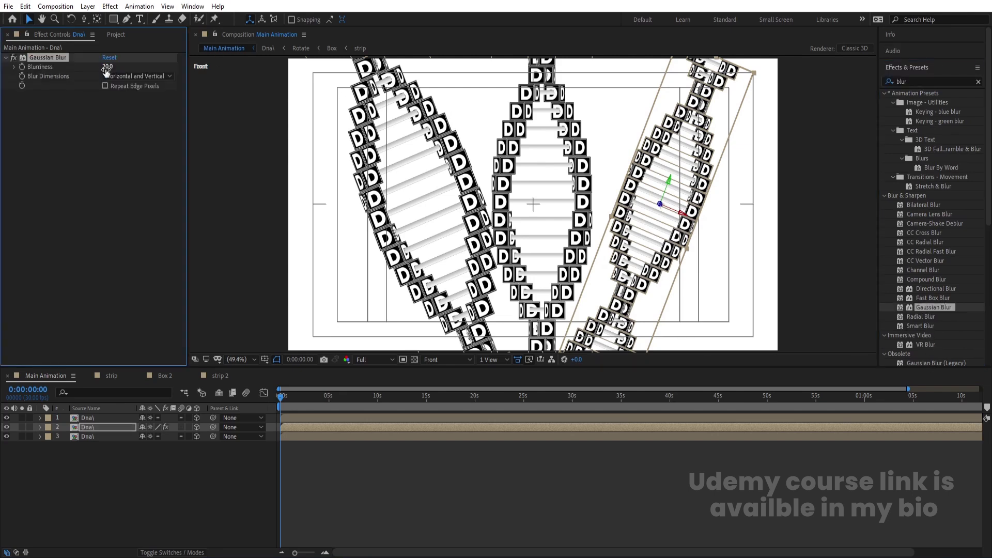
# Step: Set the Gaussian Blur Blurriness on the right strand's layer to 15
pyautogui.press('Return')
pyautogui.click(107, 68)
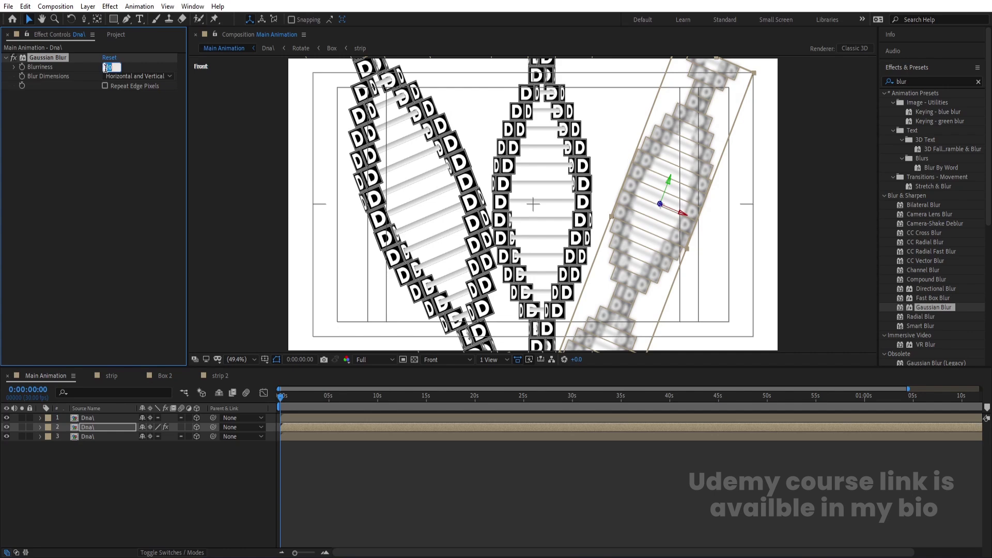
pyautogui.write('15')
pyautogui.press('Return')
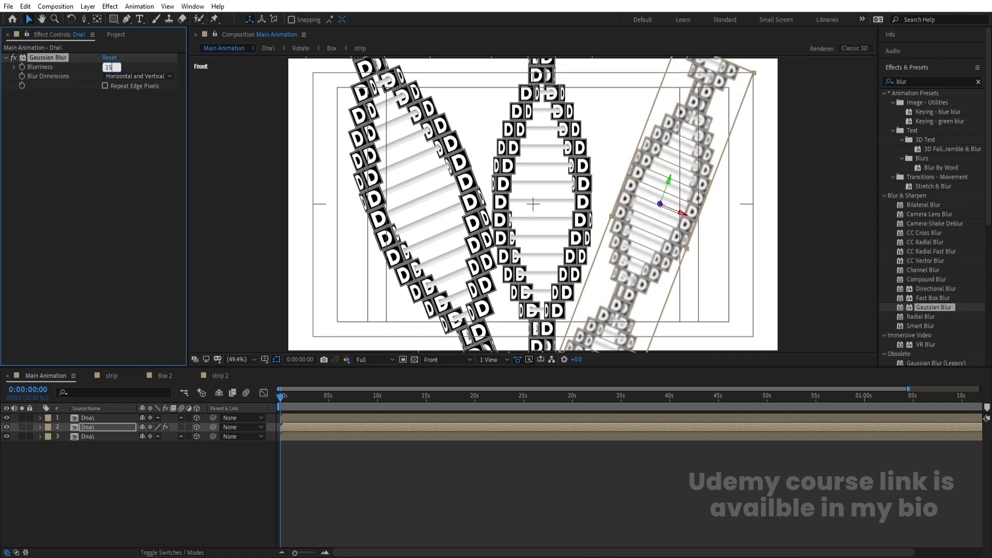
# Step: Apply Gaussian Blur to the middle strand's layer with a Blurriness of 30
pyautogui.click(113, 438)
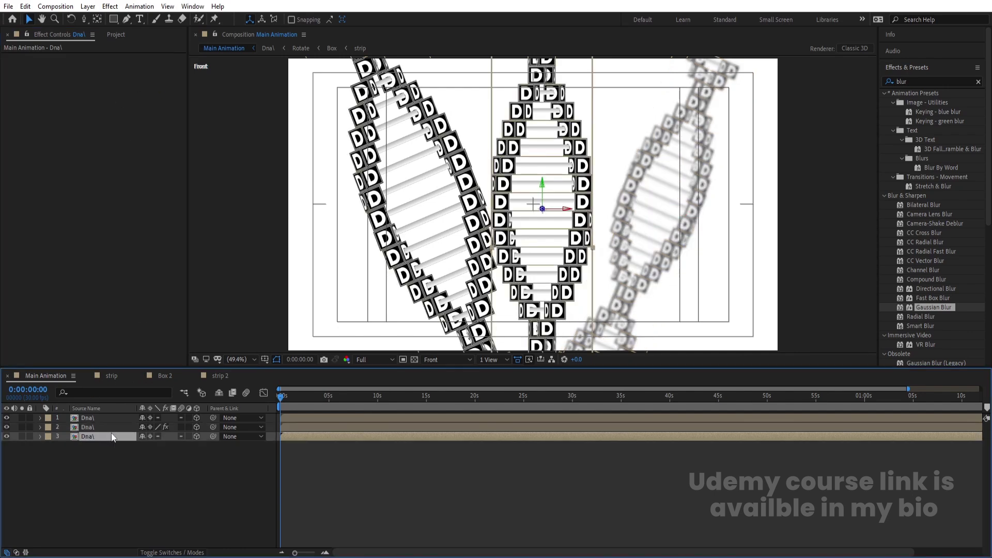
pyautogui.moveTo(959, 307); pyautogui.dragTo(352, 215)
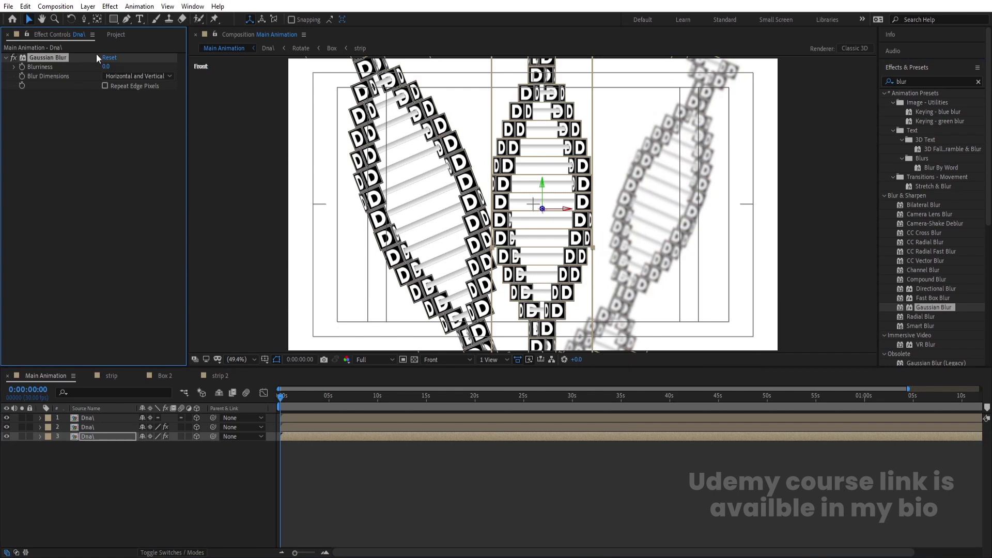
pyautogui.click(106, 66)
pyautogui.write('30')
pyautogui.press('Return')
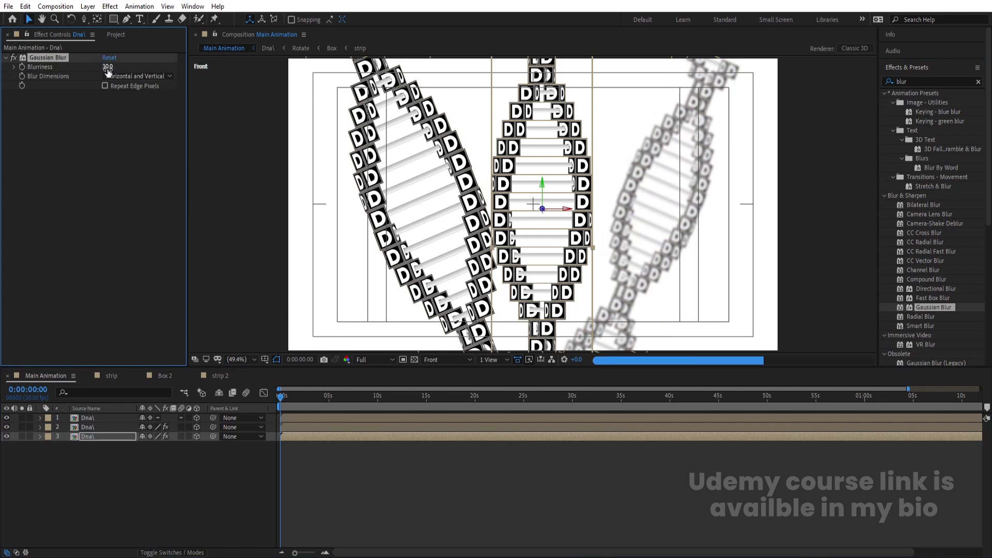
pyautogui.click(203, 476)
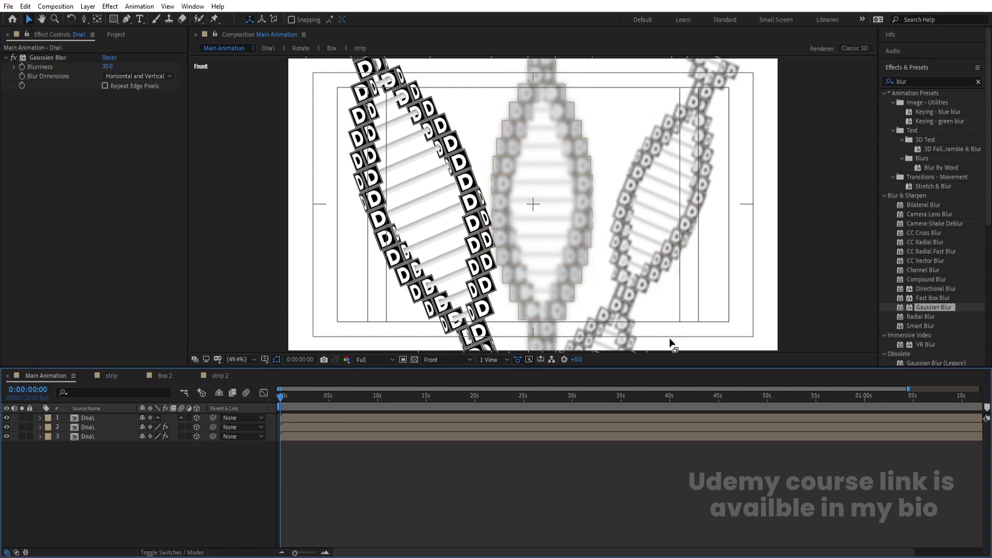
# Step: Set the Gaussian Blur Blurriness to 5 on the right strand and 10 on the middle strand
pyautogui.click(120, 428)
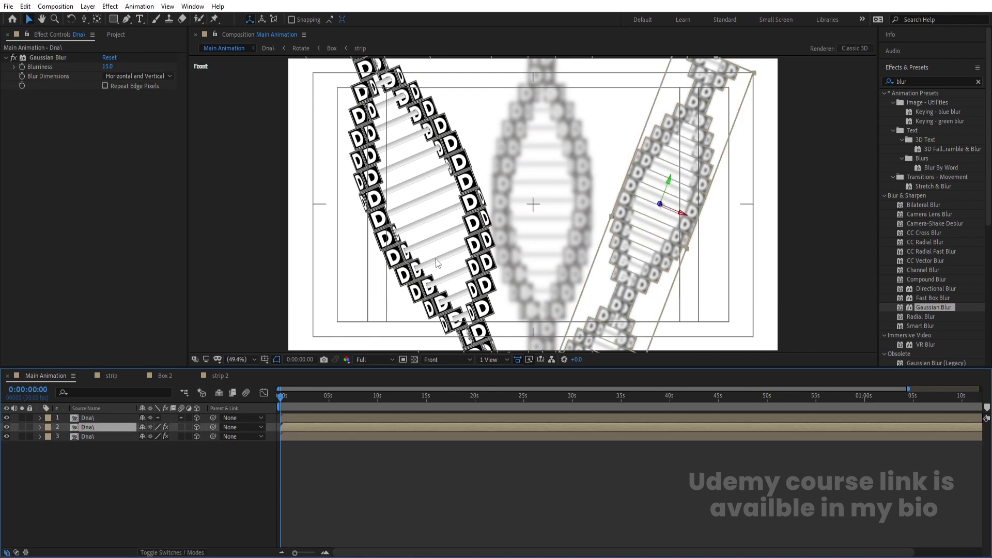
pyautogui.click(106, 66)
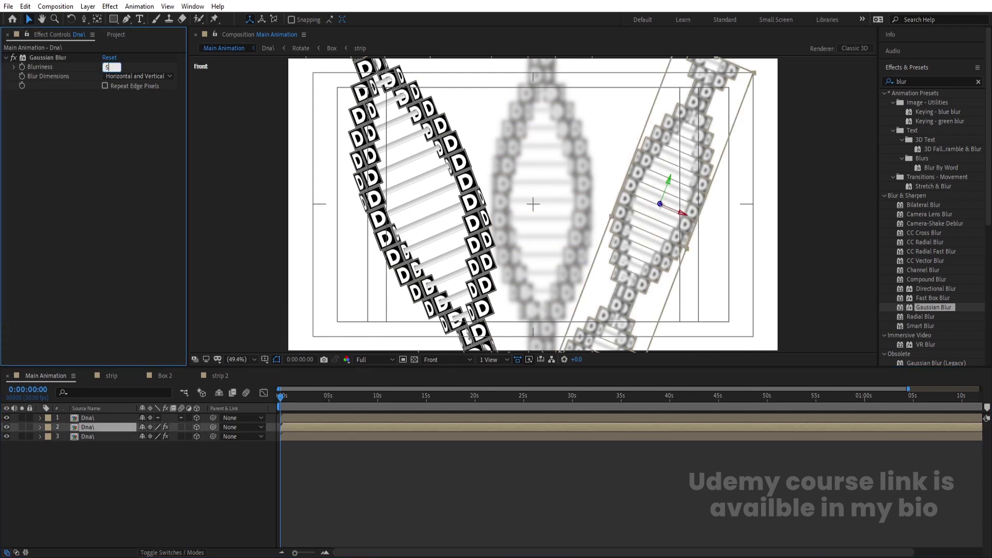
pyautogui.write('5')
pyautogui.press('Return')
pyautogui.click(106, 438)
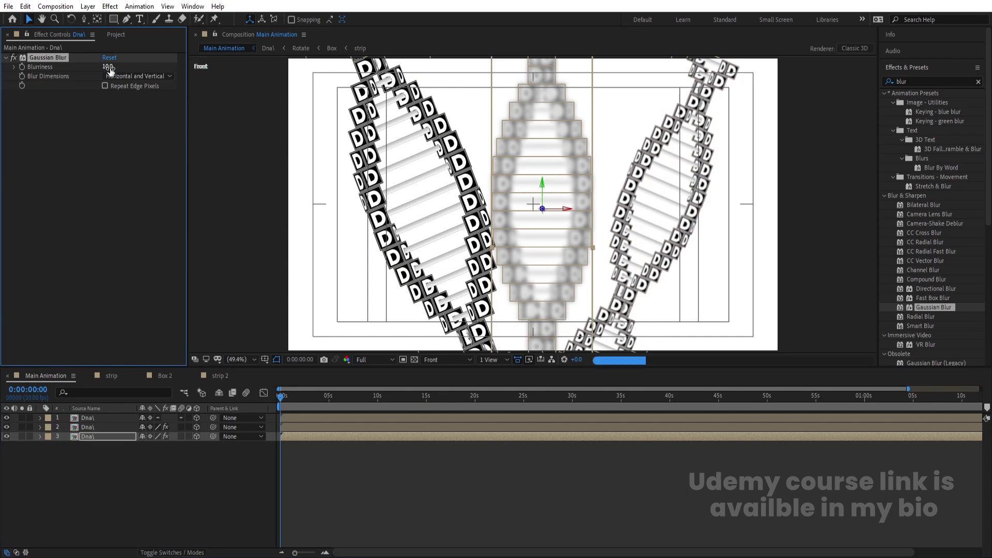
pyautogui.click(222, 482)
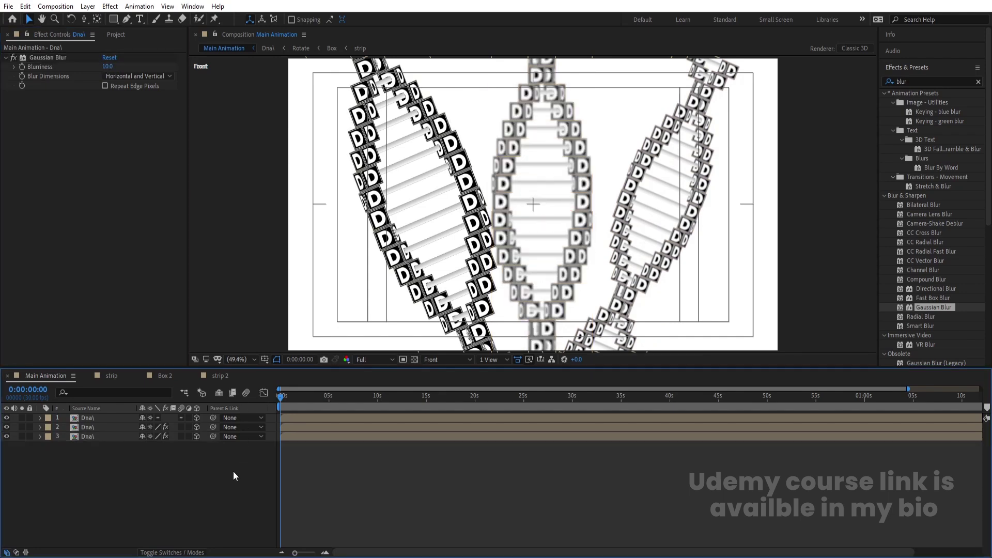
# Step: Create a white (ffffff) solid and place it beneath all three Dna\ layers as the background
pyautogui.hotkey('ctrl', 'y')
pyautogui.click(298, 339)
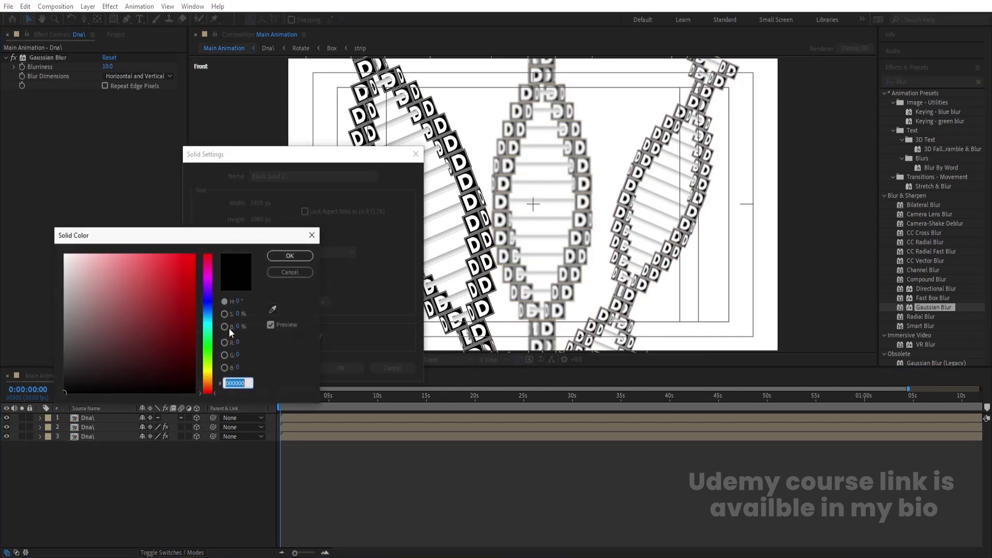
pyautogui.write('ffffff')
pyautogui.press('Return')
pyautogui.press('Return')
pyautogui.moveTo(91, 419); pyautogui.dragTo(104, 479)
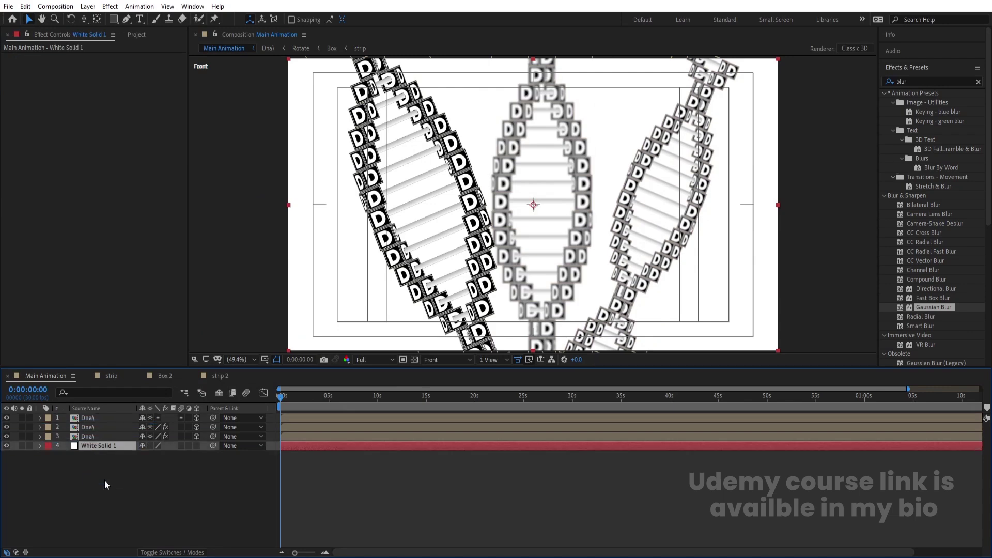
# Step: Set the preview resolution to Quarter and play the opening frames of the animation
pyautogui.click(371, 359)
pyautogui.click(370, 427)
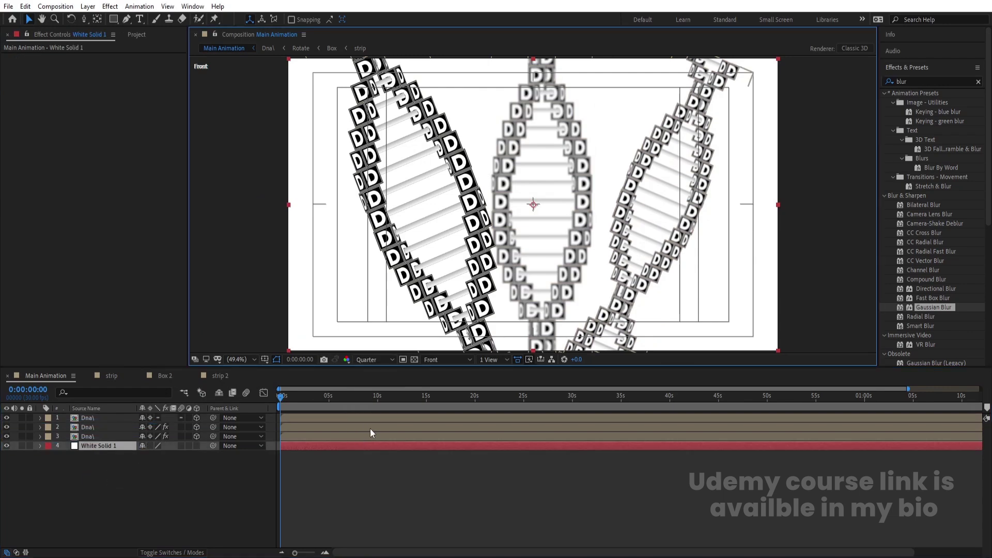
pyautogui.click(351, 485)
pyautogui.press('=')
pyautogui.press('=')
pyautogui.press('=')
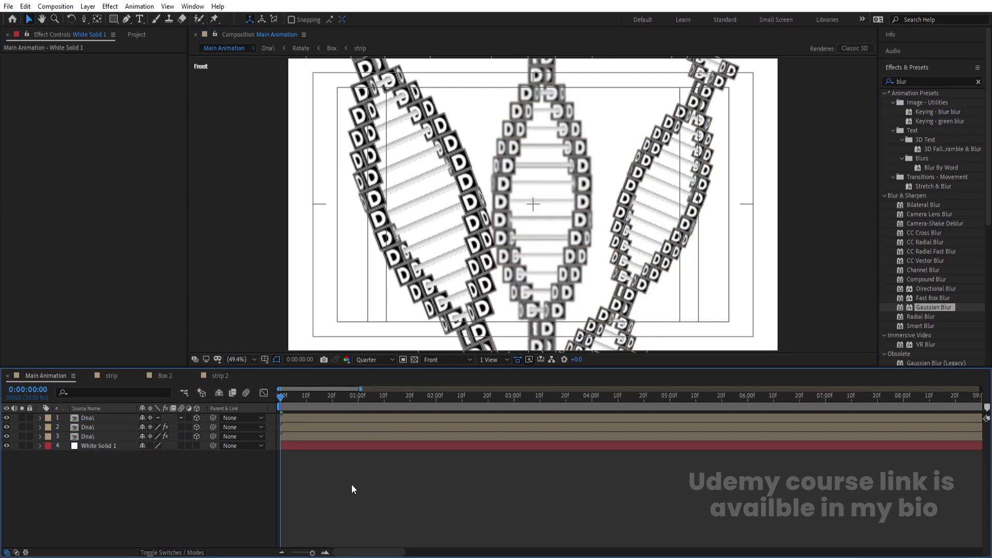
pyautogui.press('space')
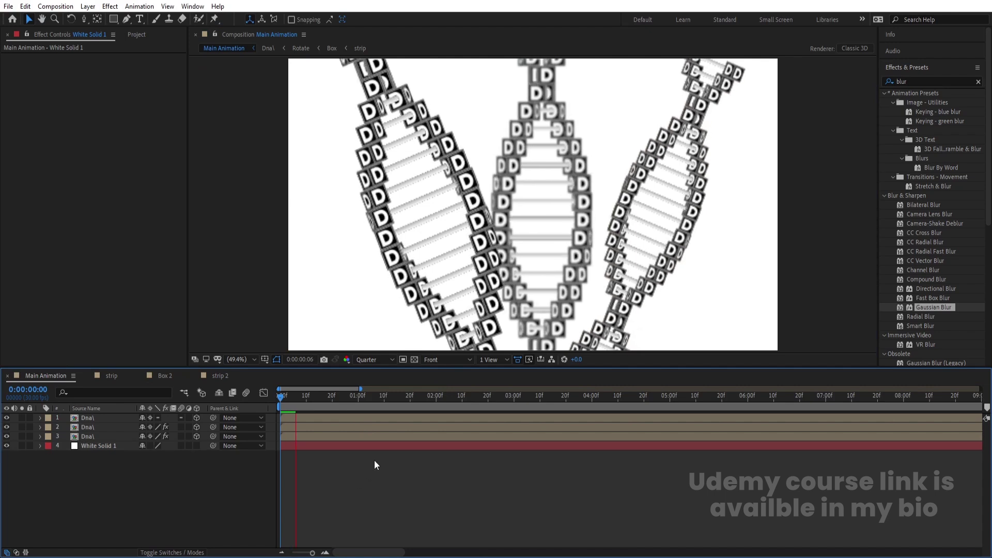
pyautogui.press('space')
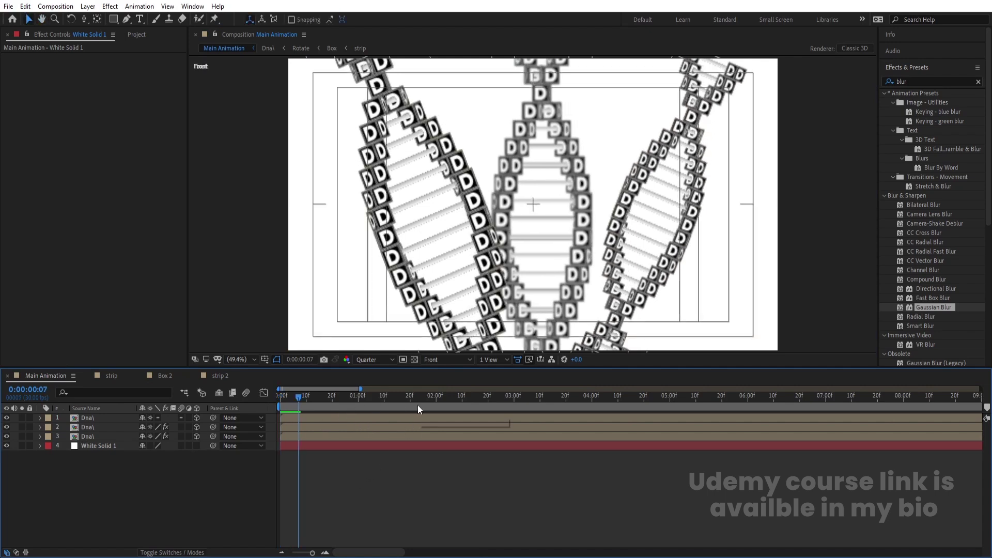
# Step: End the work area at 0:00:04:29 and preview the animation from its start
pyautogui.press('-')
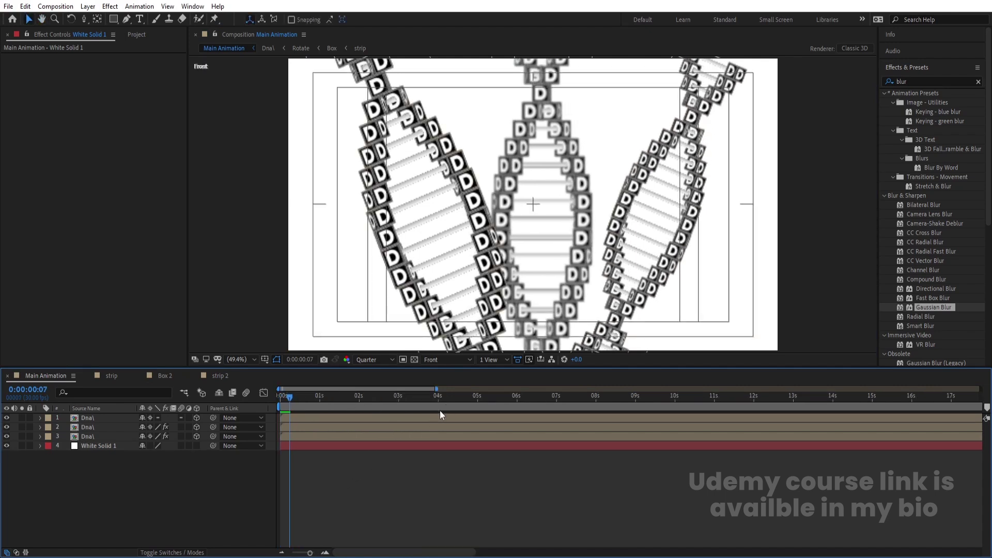
pyautogui.click(476, 395)
pyautogui.press('=')
pyautogui.press('=')
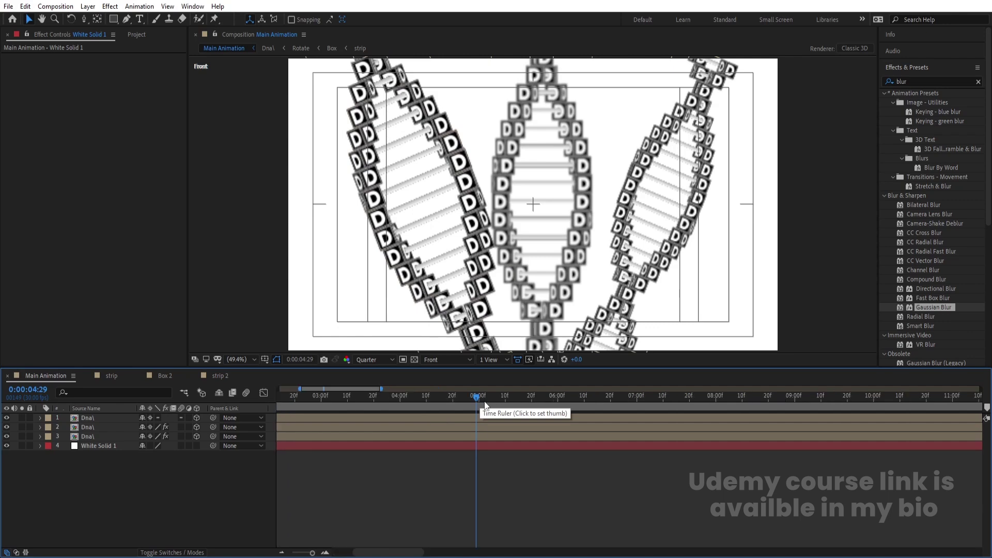
pyautogui.press('space')
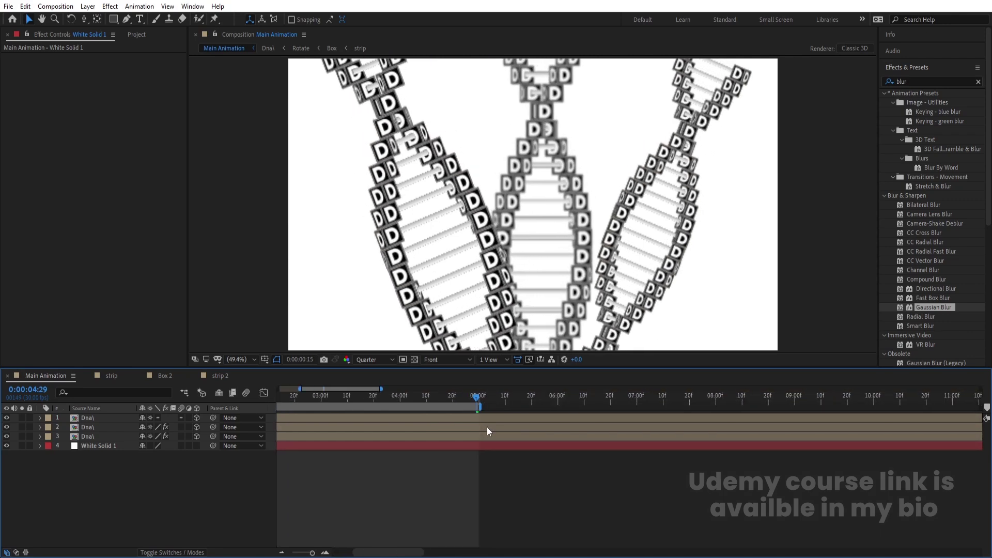
pyautogui.press('-')
pyautogui.press('-')
pyautogui.press('space')
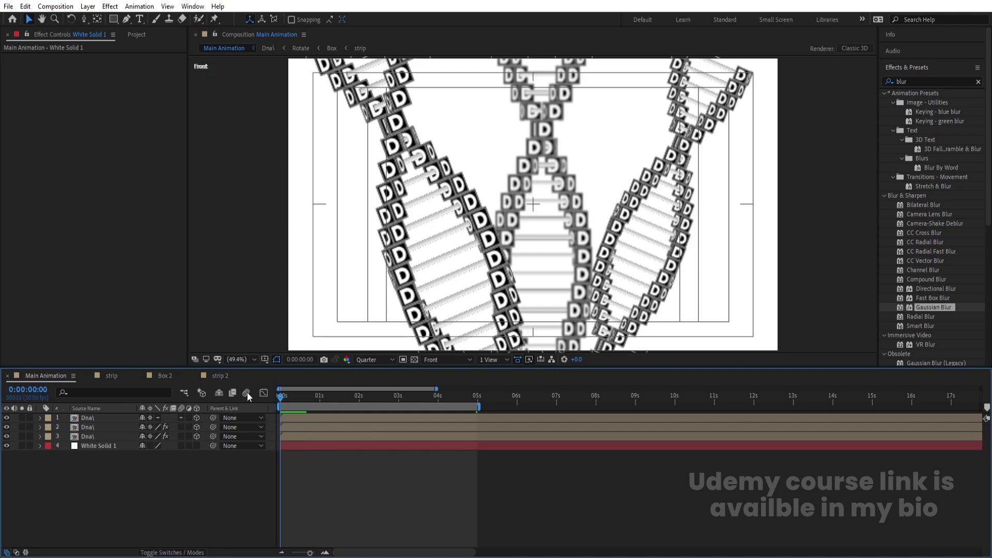
# Step: Slide the middle and right strands' layers slightly earlier in time to offset their rotation, and preview the motion
pyautogui.press('Home')
pyautogui.press('=')
pyautogui.press('=')
pyautogui.click(336, 437)
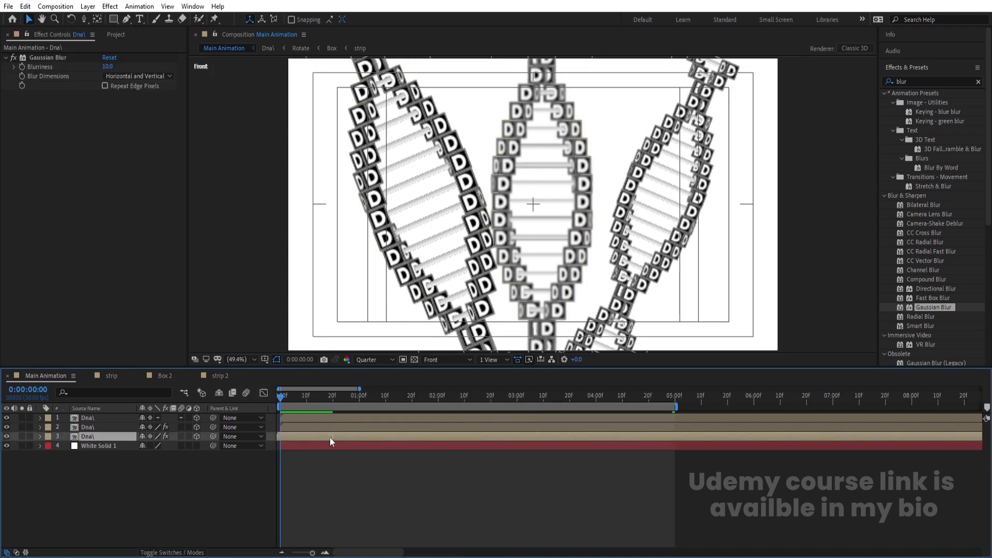
pyautogui.click(310, 427)
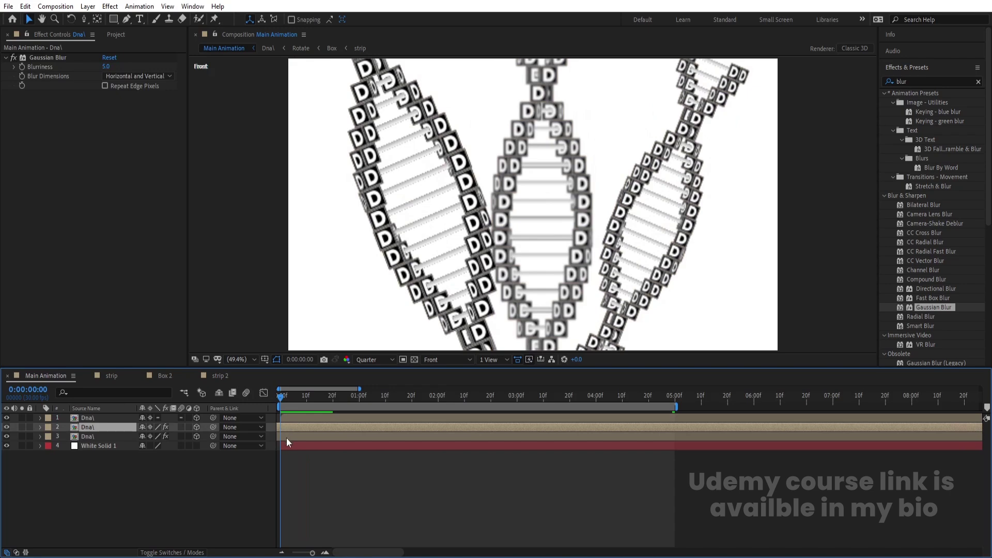
pyautogui.press('space')
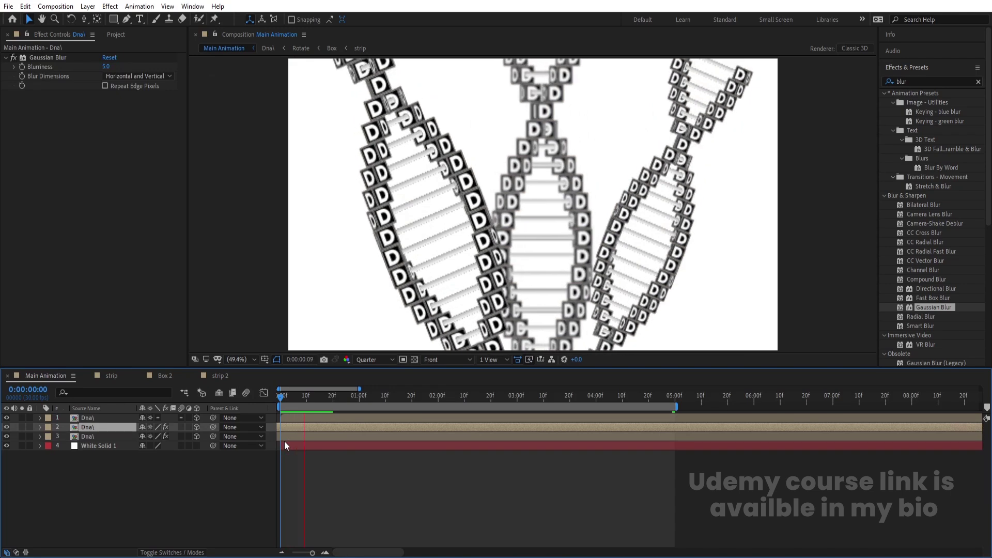
pyautogui.press('space')
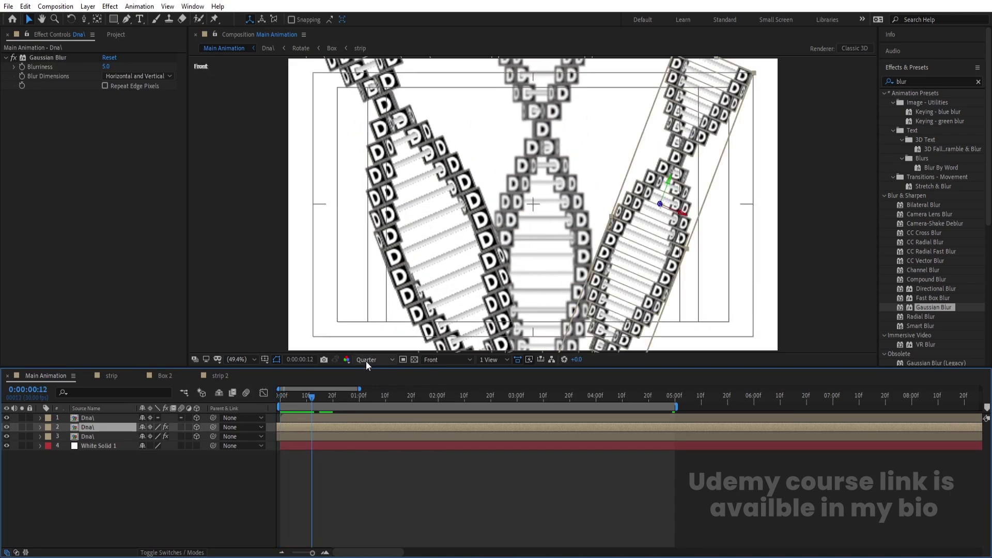
# Step: Set the preview resolution to Full and check the frames at 0:00:02:22 and 0:00:03:23
pyautogui.click(365, 361)
pyautogui.click(374, 386)
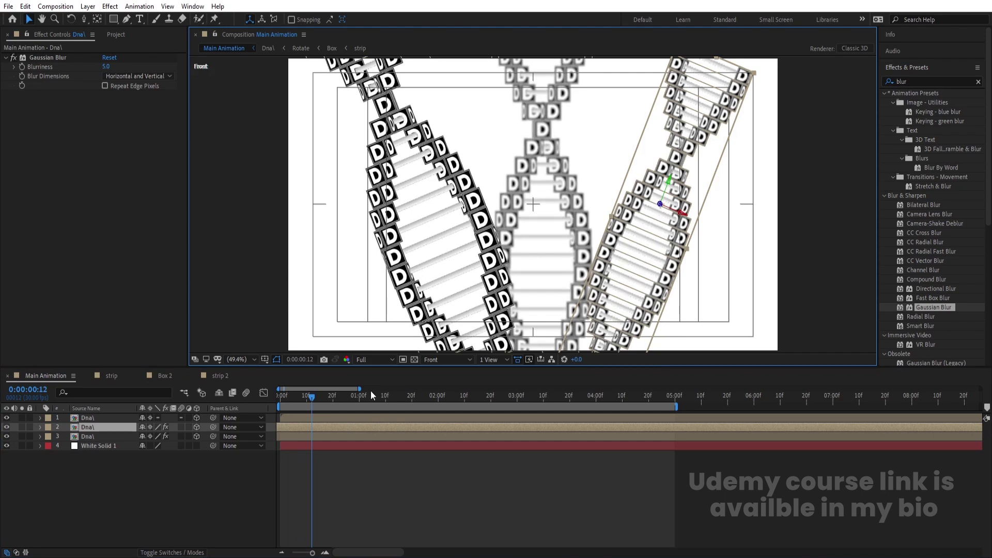
pyautogui.click(203, 474)
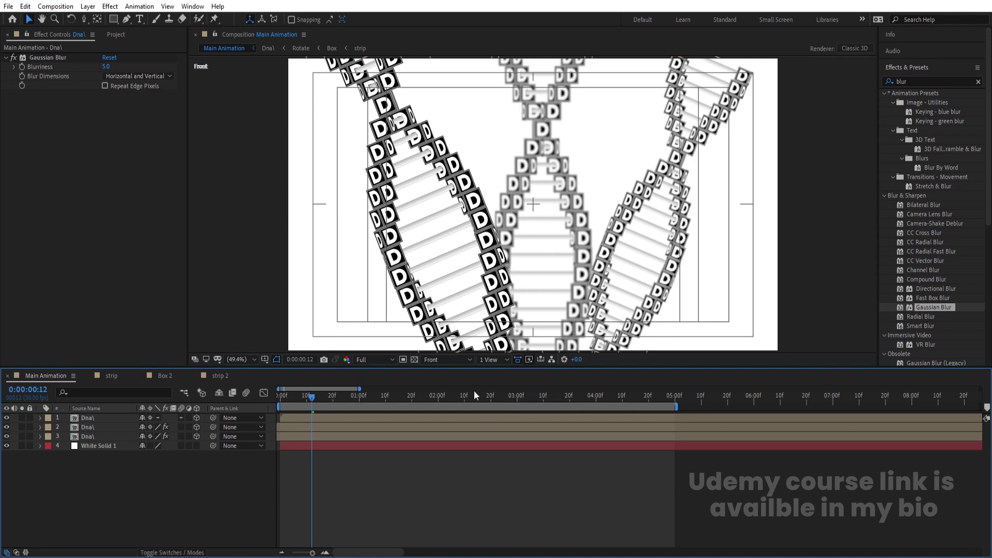
pyautogui.click(496, 397)
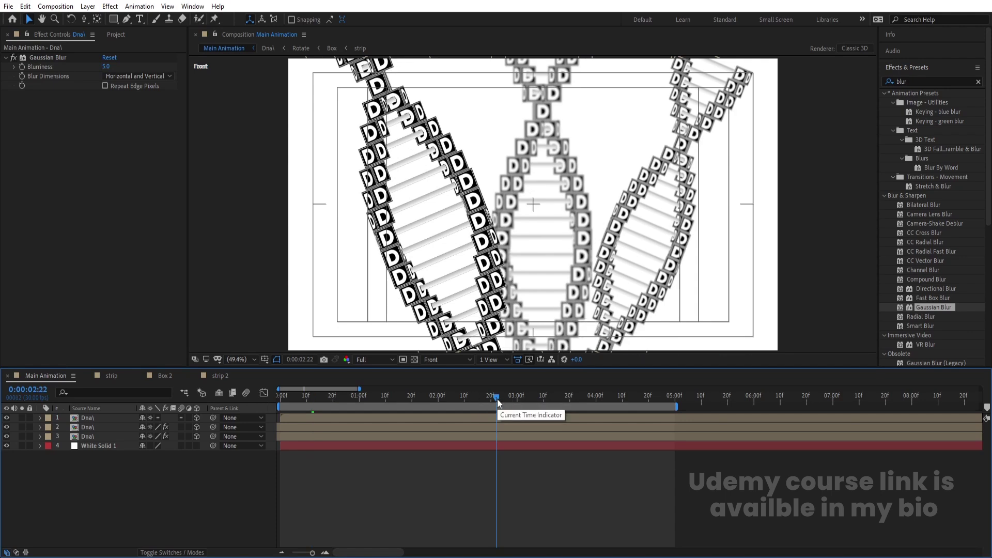
pyautogui.click(578, 398)
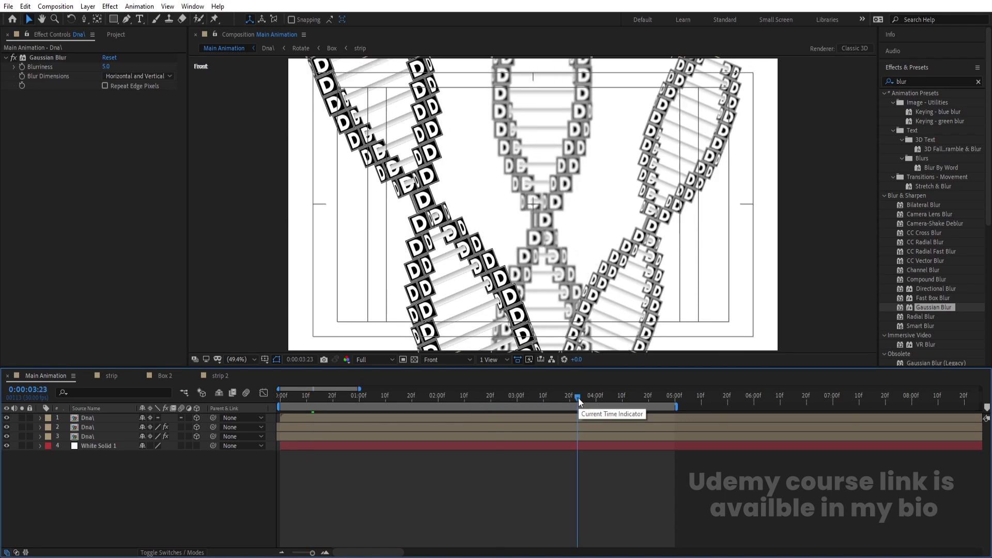